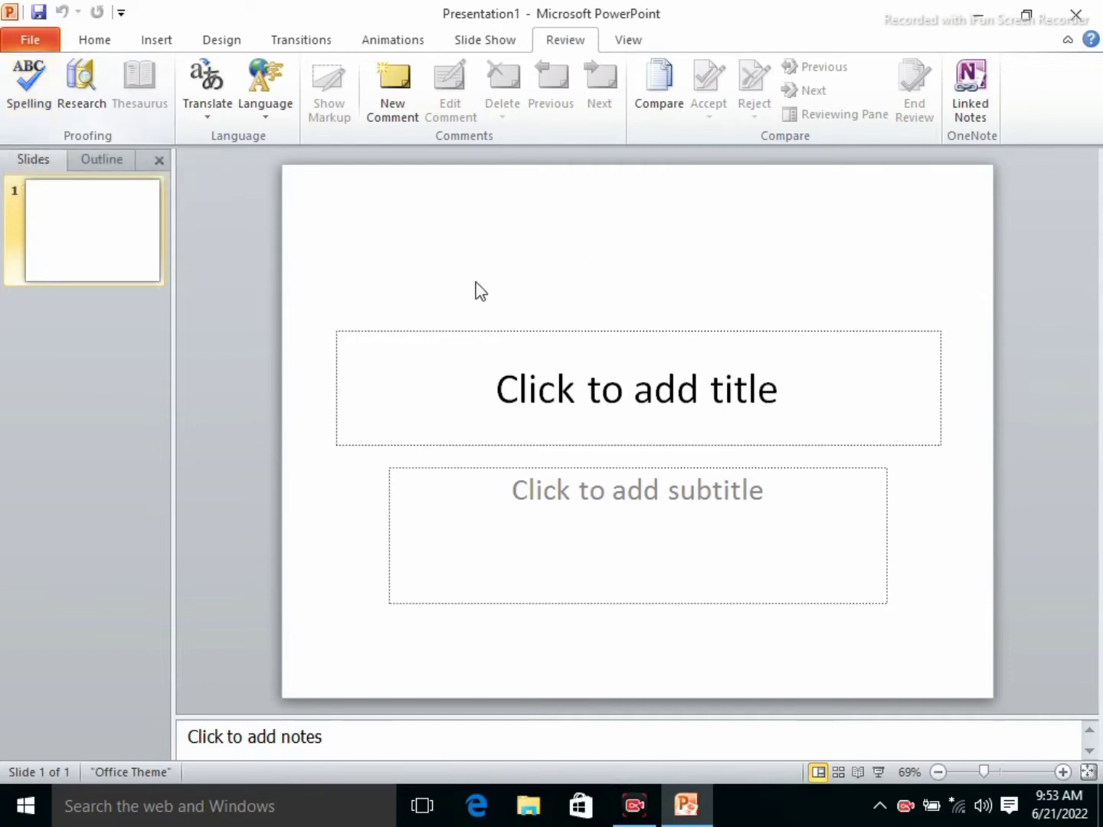
Type the misspelled title 'compter' on the first slide, then place the cursor in the empty subtitle.
{"action": "left_click", "coordinate": [685, 390]}
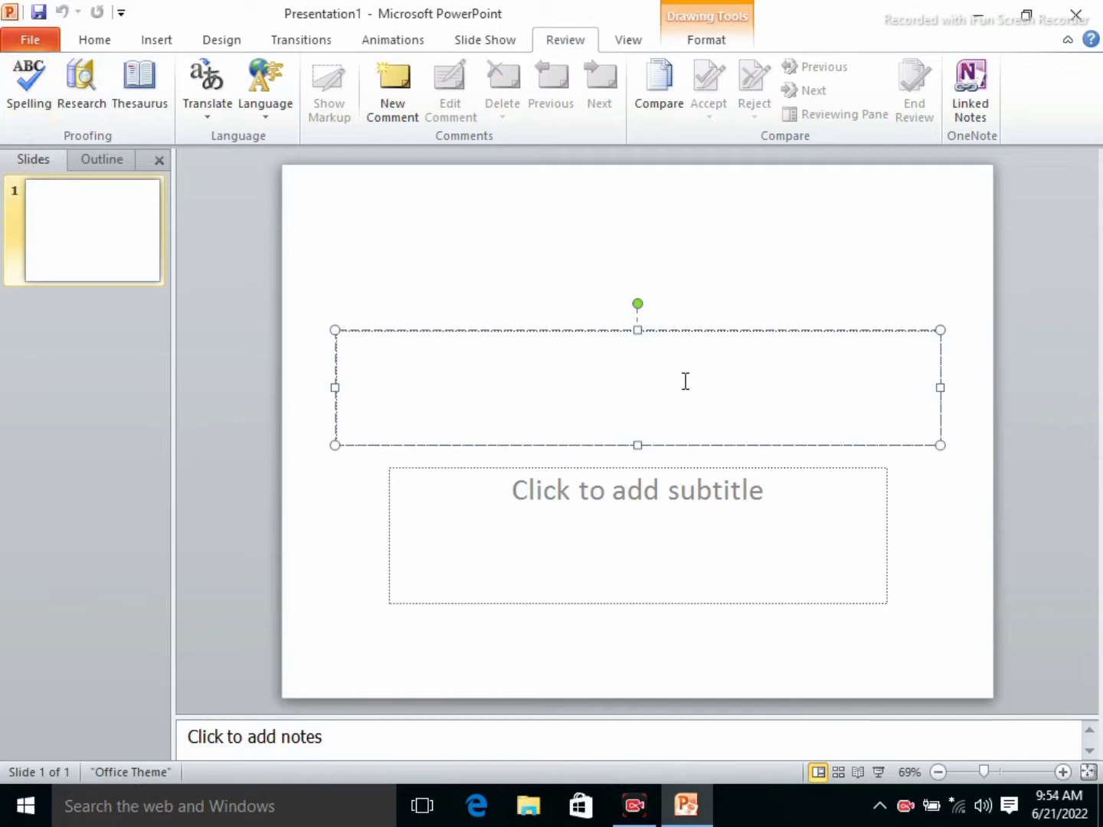
{"action": "type", "text": "comp"}
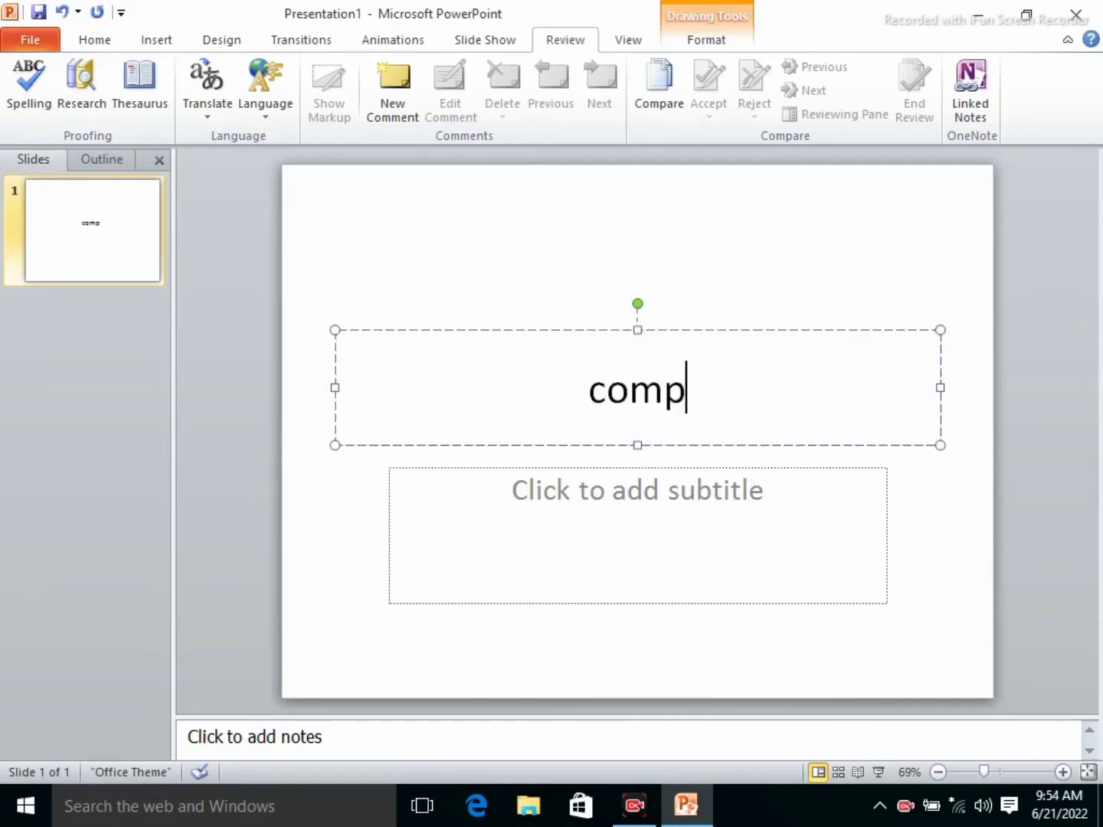
{"action": "type", "text": "ter"}
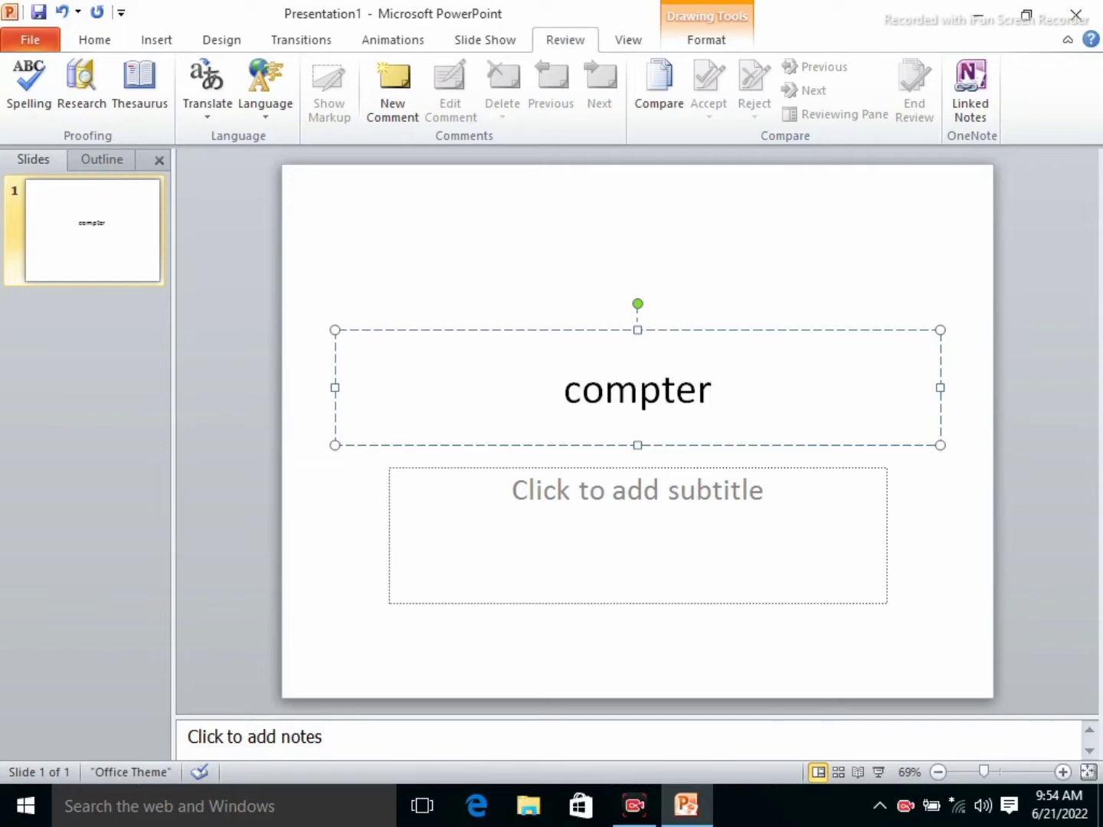
{"action": "left_click", "coordinate": [982, 379]}
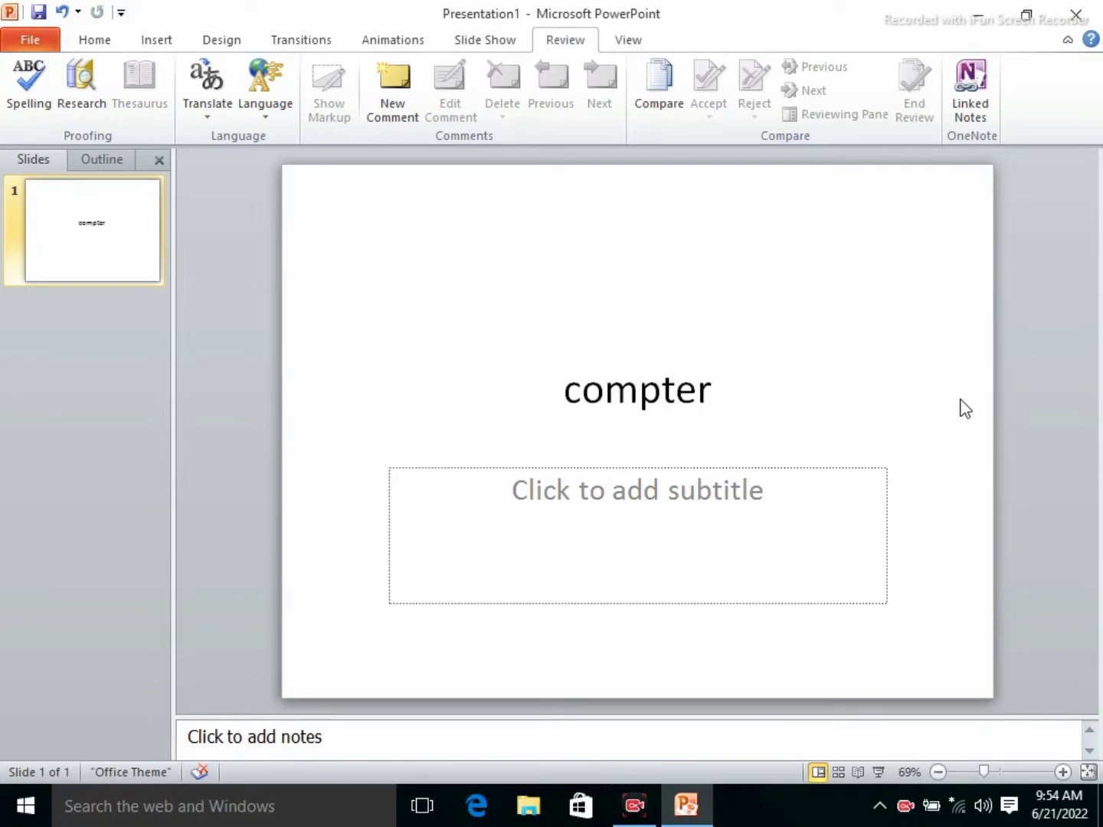
{"action": "left_click", "coordinate": [735, 583]}
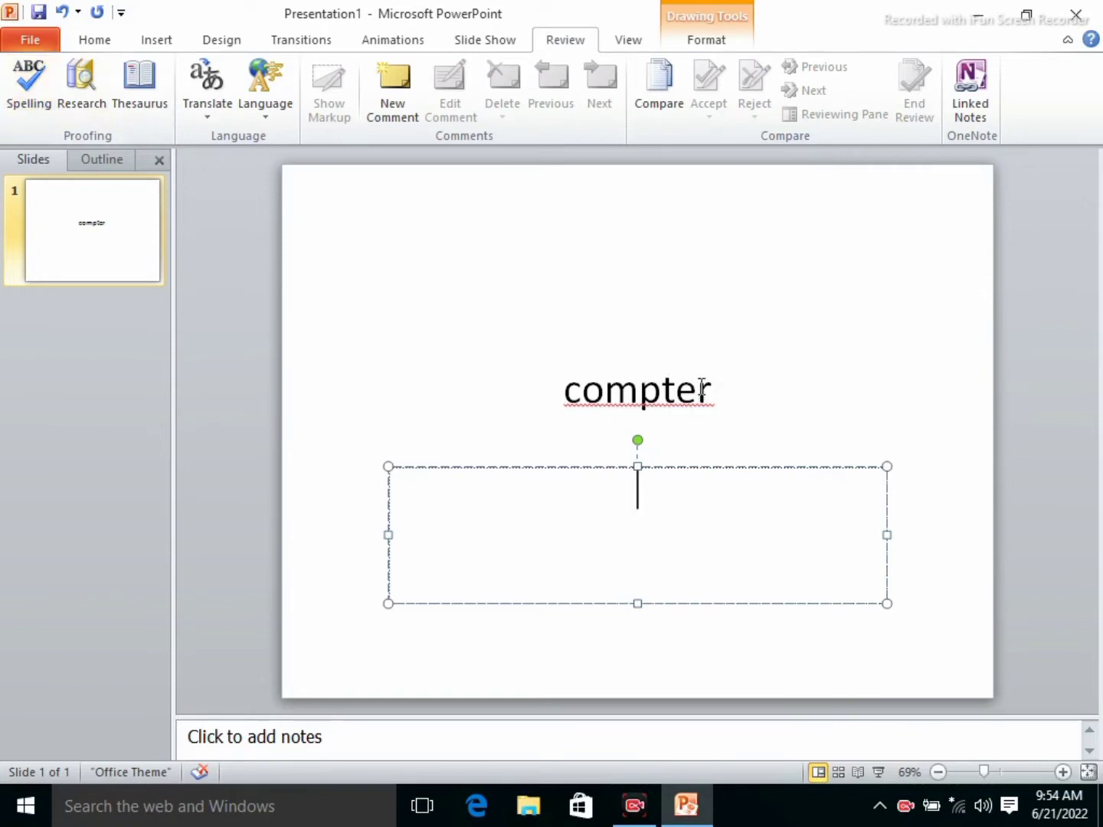
Run the spelling check and accept 'computer' as the correction for 'compter'.
{"action": "left_click", "coordinate": [35, 104]}
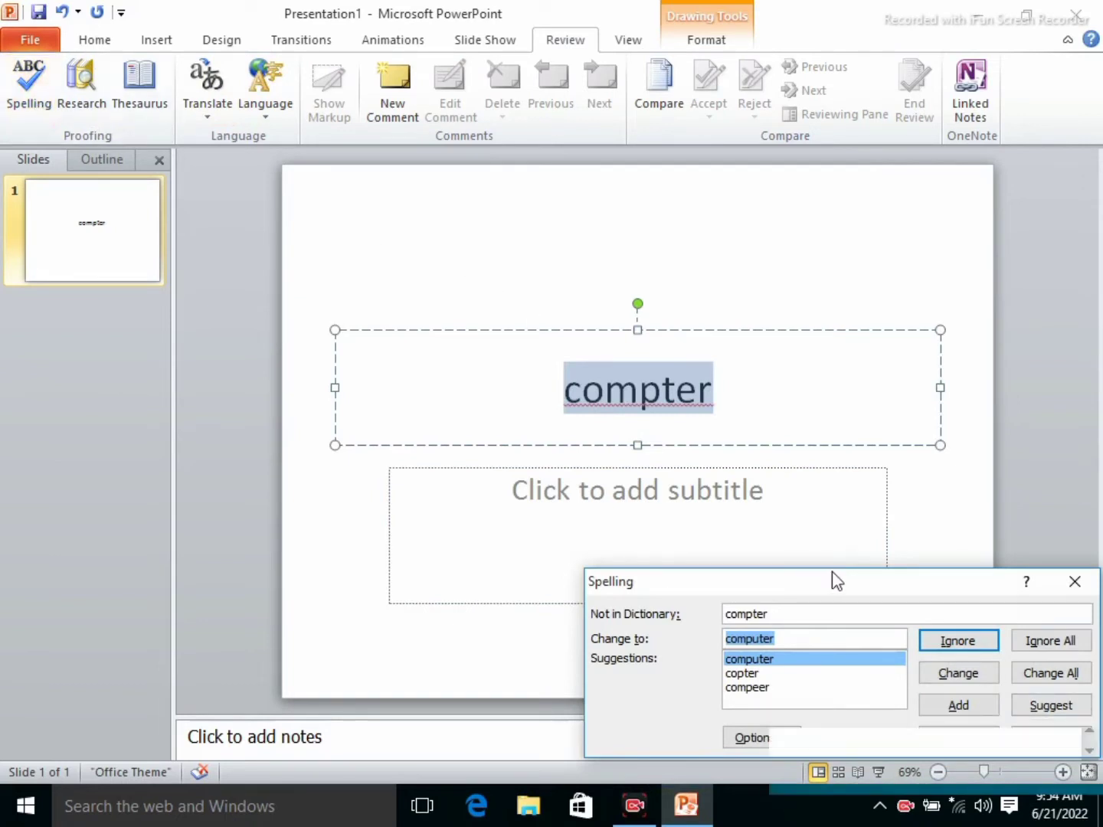
{"action": "mouse_move", "coordinate": [832, 581]}
{"action": "left_mouse_down"}
{"action": "mouse_move", "coordinate": [494, 121]}
{"action": "mouse_move", "coordinate": [439, 111]}
{"action": "left_mouse_up"}
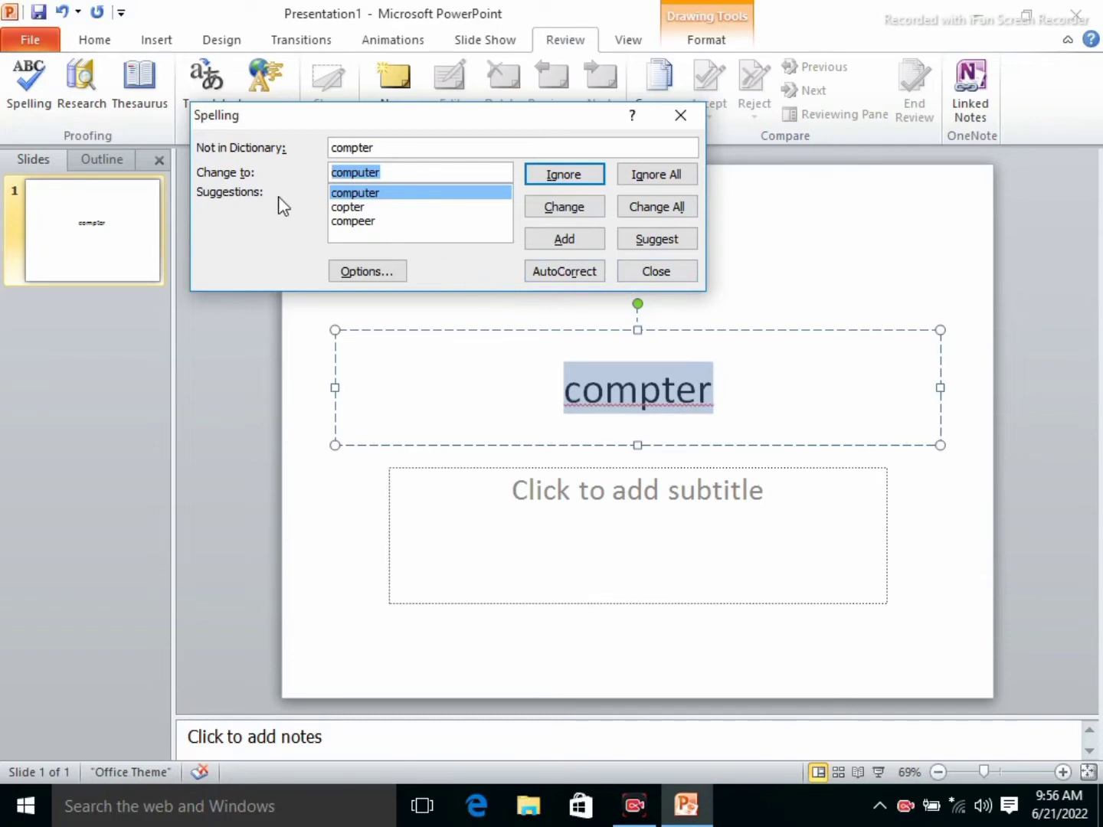
{"action": "left_click", "coordinate": [572, 208]}
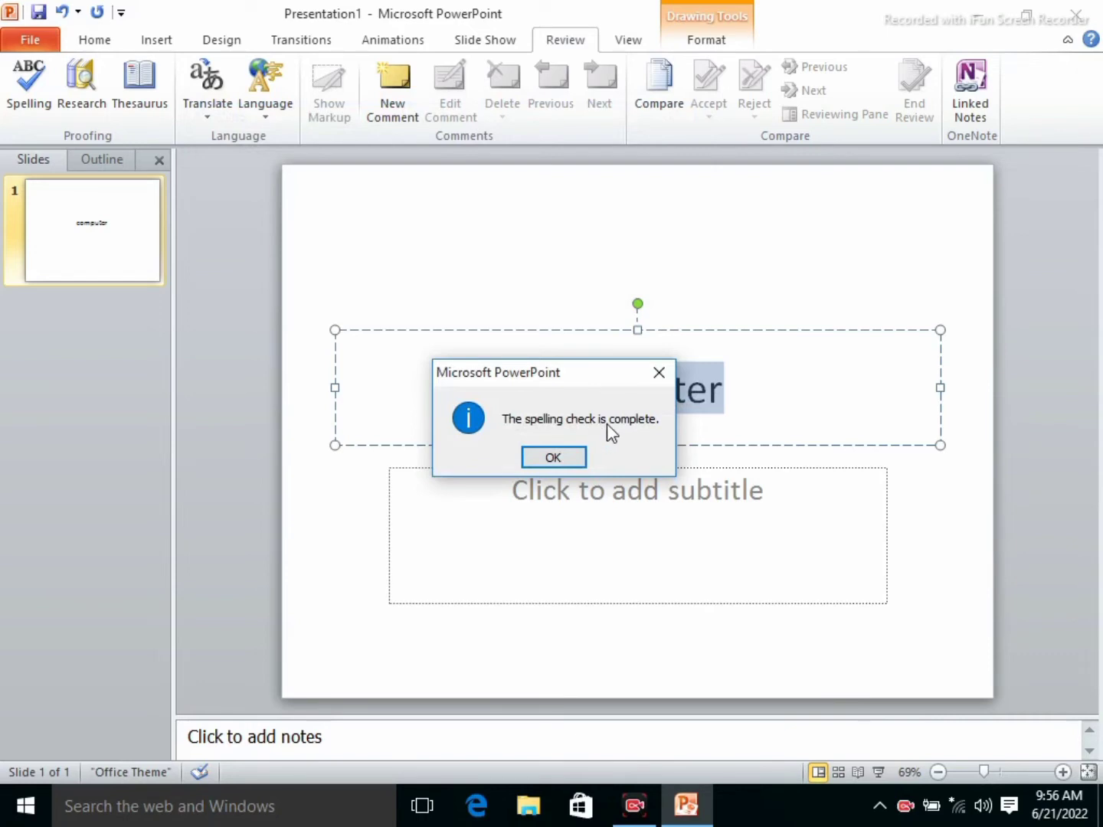
{"action": "left_click", "coordinate": [573, 458]}
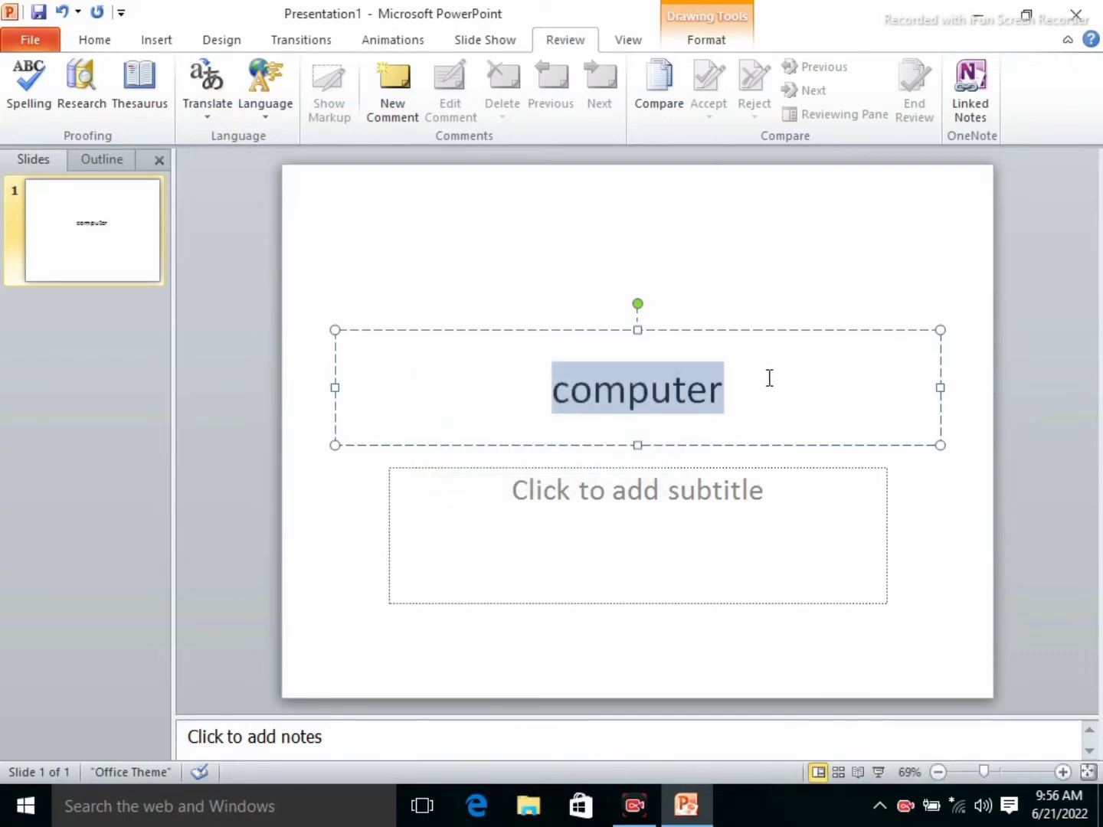
Deselect the corrected title and open the Research task pane from the Review tab.
{"action": "left_click", "coordinate": [817, 282]}
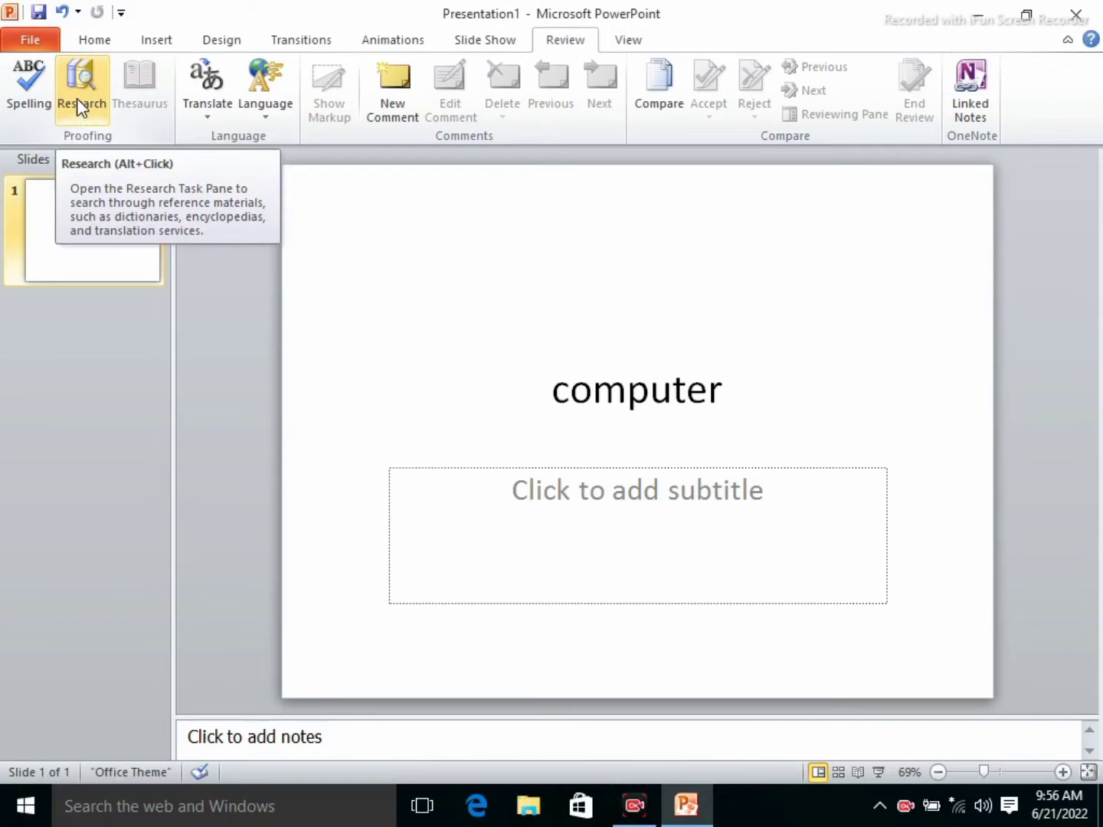
{"action": "left_click", "coordinate": [94, 102]}
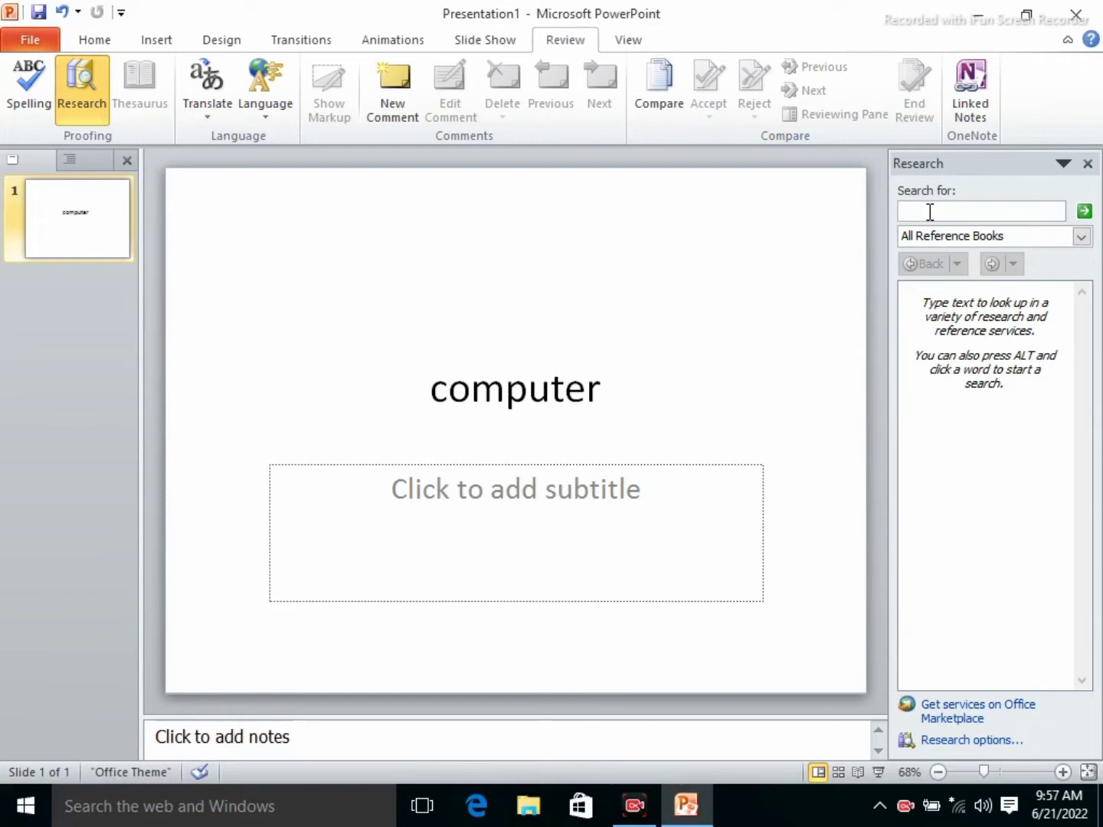
Search the Research pane for 'powerpont', then replace it with 'computer' to get thesaurus synonyms.
{"action": "left_click", "coordinate": [928, 209]}
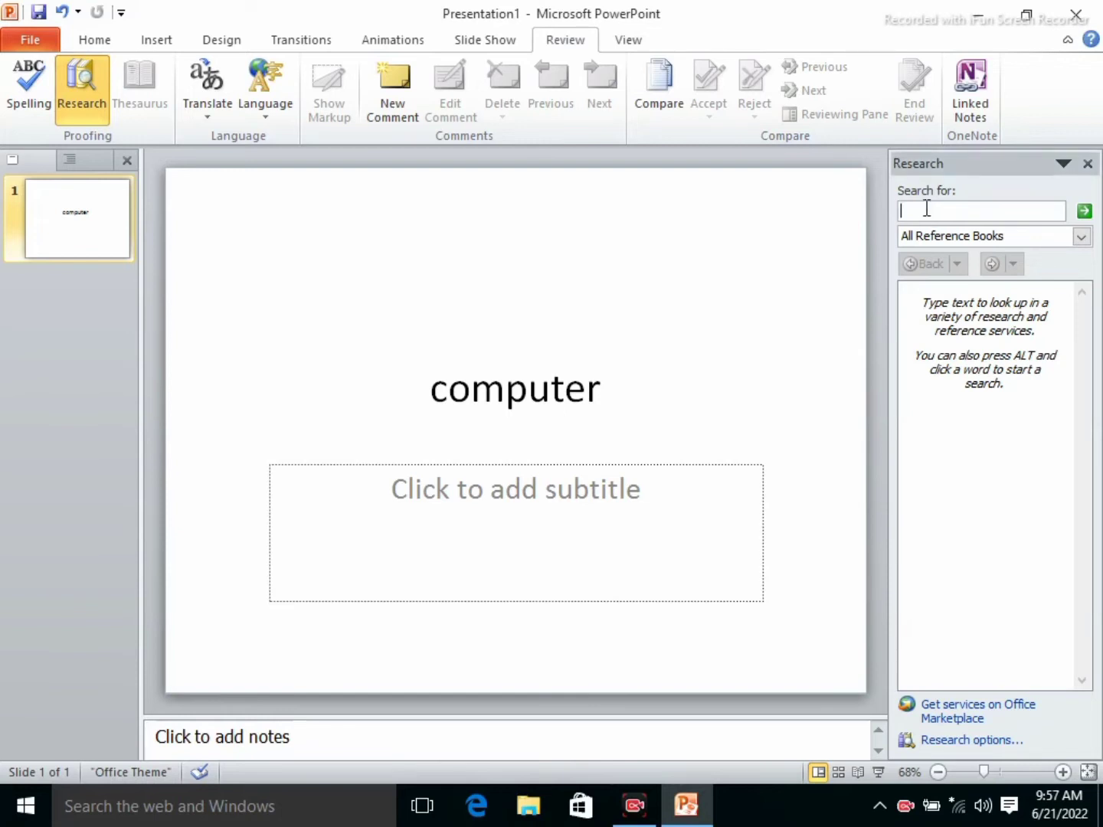
{"action": "type", "text": "power"}
{"action": "type", "text": "pont"}
{"action": "key", "text": "Return"}
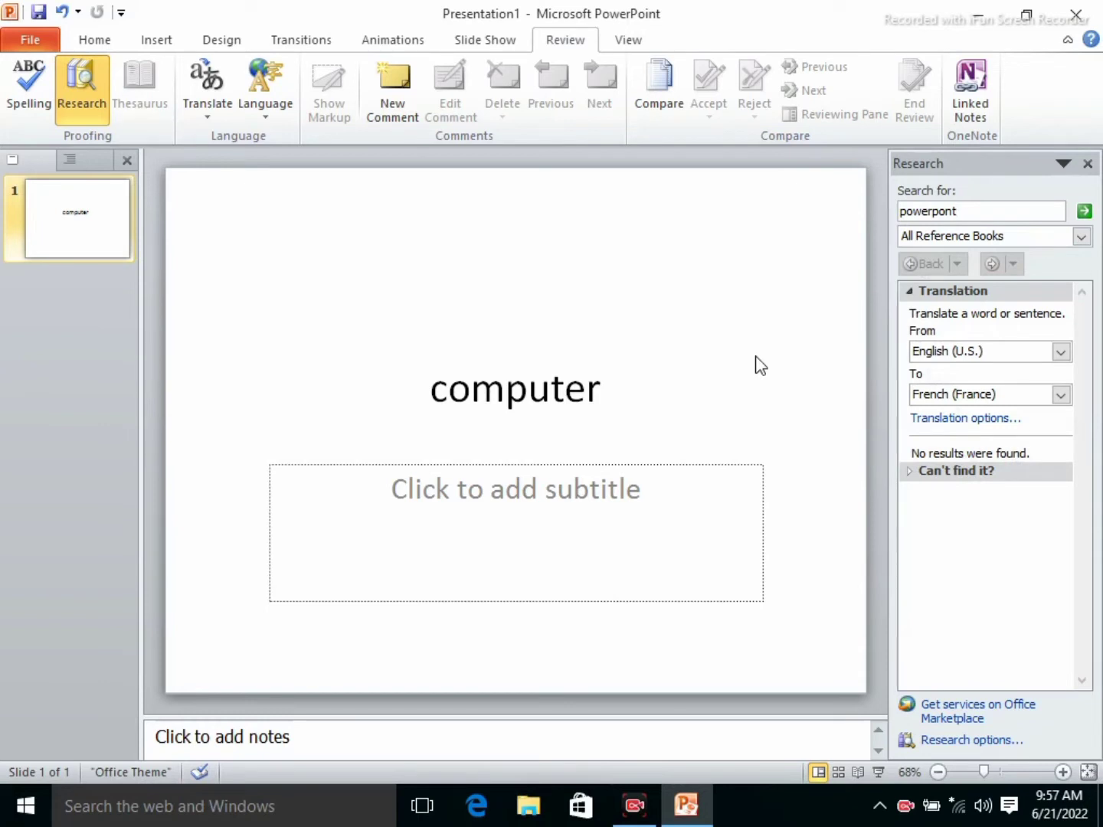
{"action": "key", "text": "BackSpace"}
{"action": "key", "text": "BackSpace"}
{"action": "key", "text": "BackSpace"}
{"action": "key", "text": "BackSpace"}
{"action": "key", "text": "BackSpace"}
{"action": "key", "text": "BackSpace"}
{"action": "key", "text": "BackSpace"}
{"action": "key", "text": "BackSpace"}
{"action": "type", "text": "compu"}
{"action": "type", "text": "ter"}
{"action": "key", "text": "Return"}
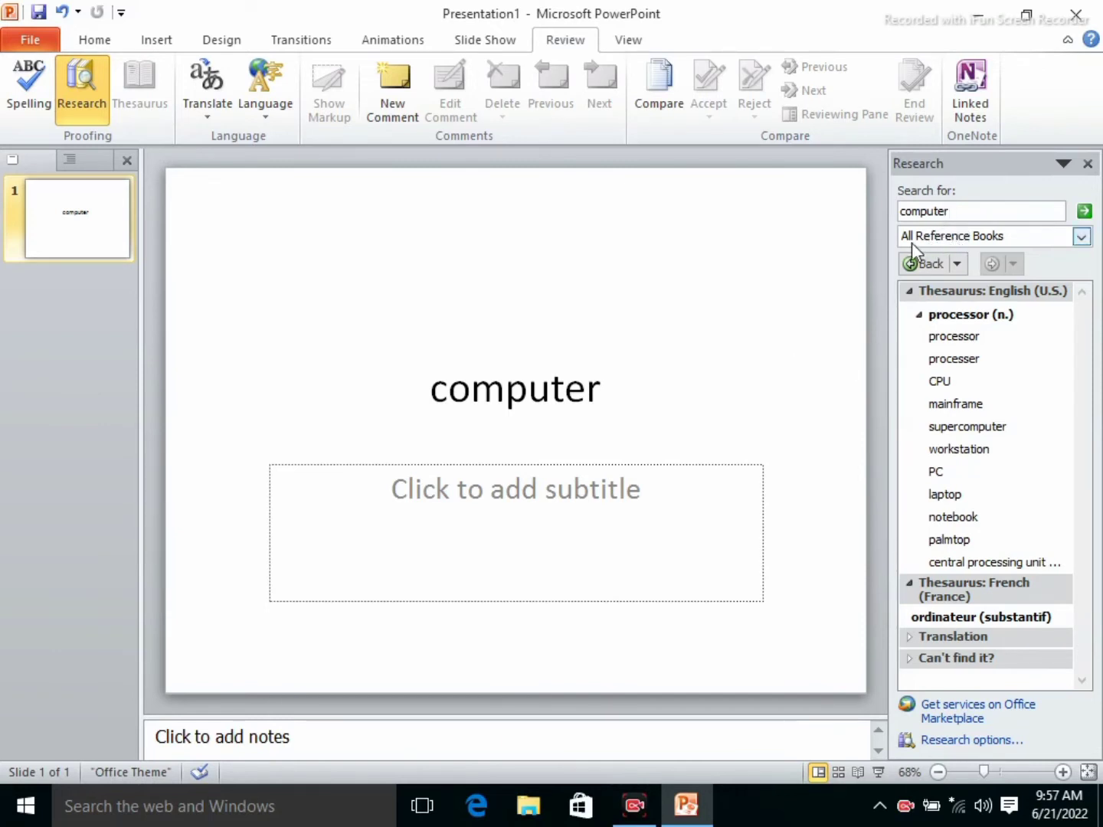
Check the All Reference Books list, then search 'teacher' to list synonyms like educator and tutor.
{"action": "left_click", "coordinate": [1082, 237]}
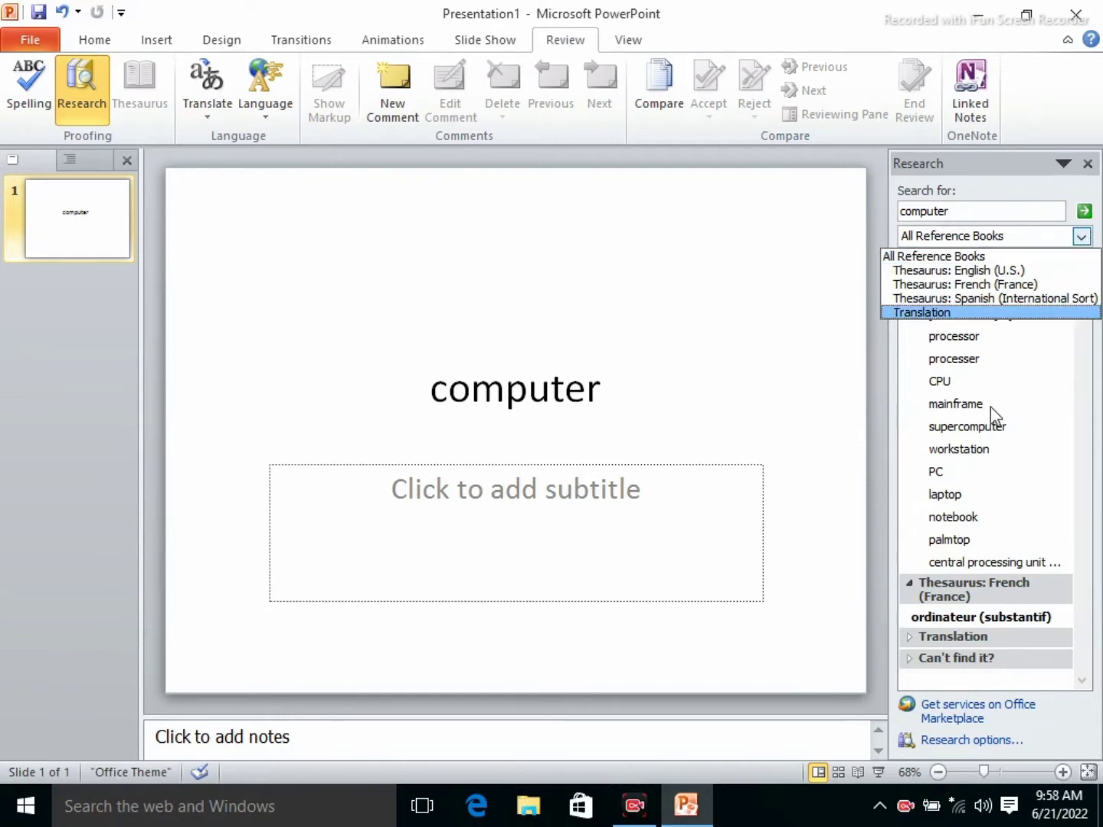
{"action": "left_click", "coordinate": [797, 423]}
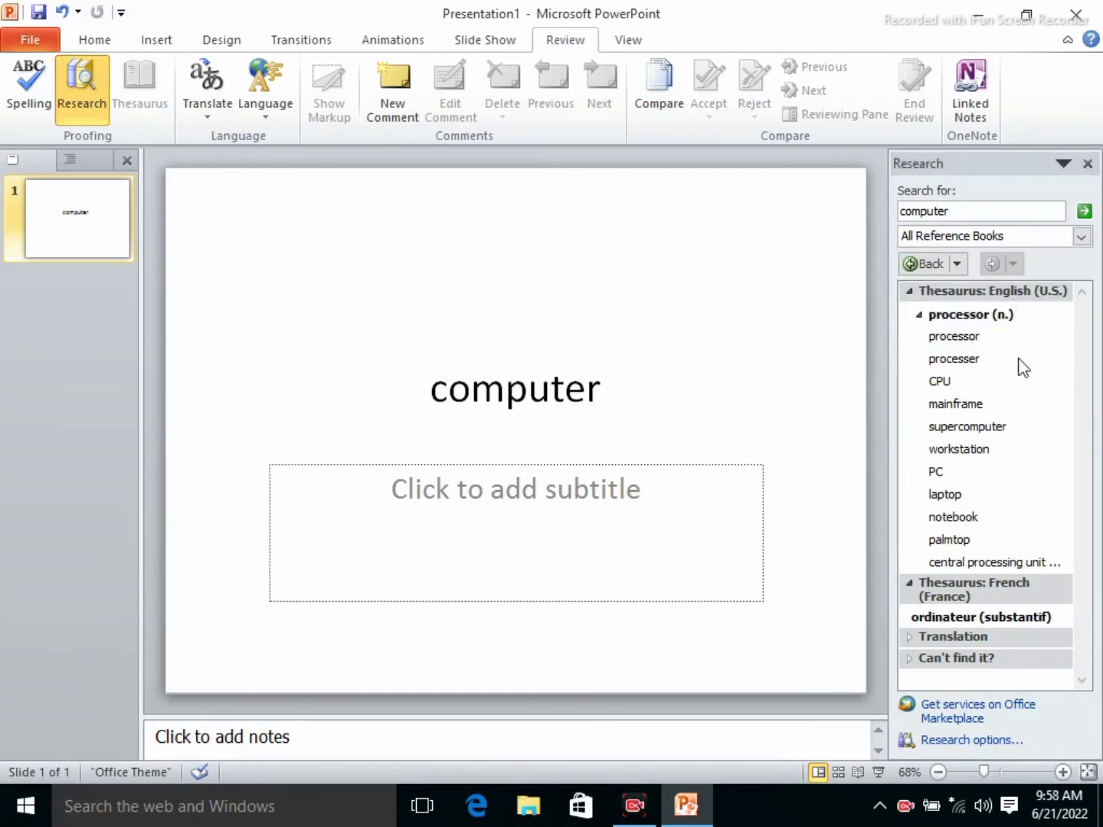
{"action": "mouse_move", "coordinate": [991, 471]}
{"action": "left_click", "coordinate": [964, 209]}
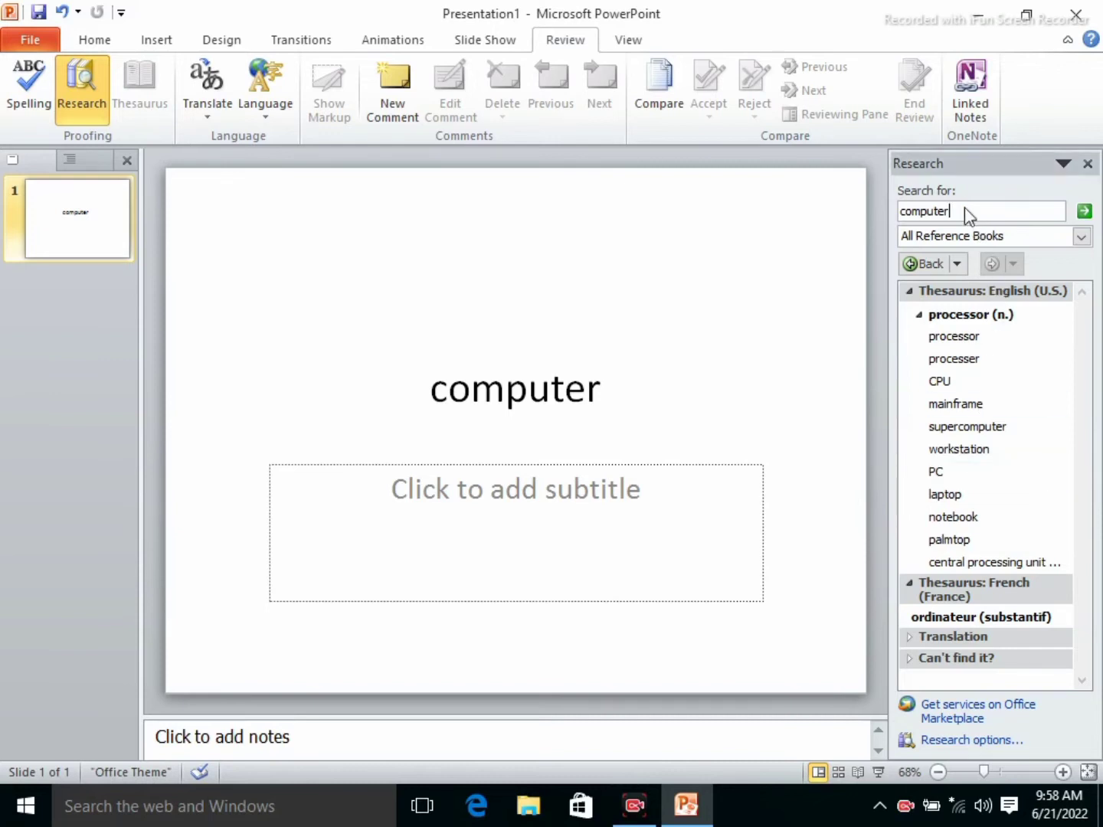
{"action": "key", "text": "BackSpace"}
{"action": "key", "text": "BackSpace"}
{"action": "key", "text": "BackSpace"}
{"action": "key", "text": "BackSpace"}
{"action": "key", "text": "BackSpace"}
{"action": "key", "text": "BackSpace"}
{"action": "key", "text": "BackSpace"}
{"action": "type", "text": "te"}
{"action": "type", "text": "acher"}
{"action": "key", "text": "Return"}
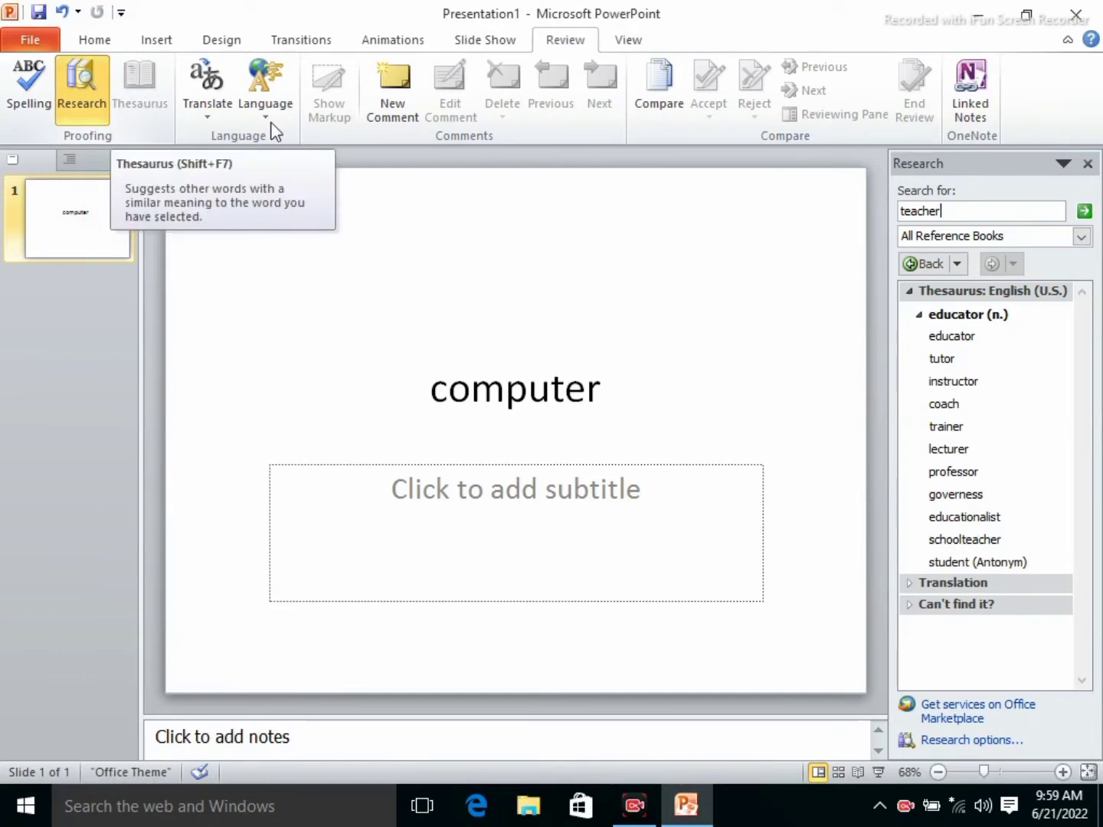
{"action": "left_click", "coordinate": [1088, 164]}
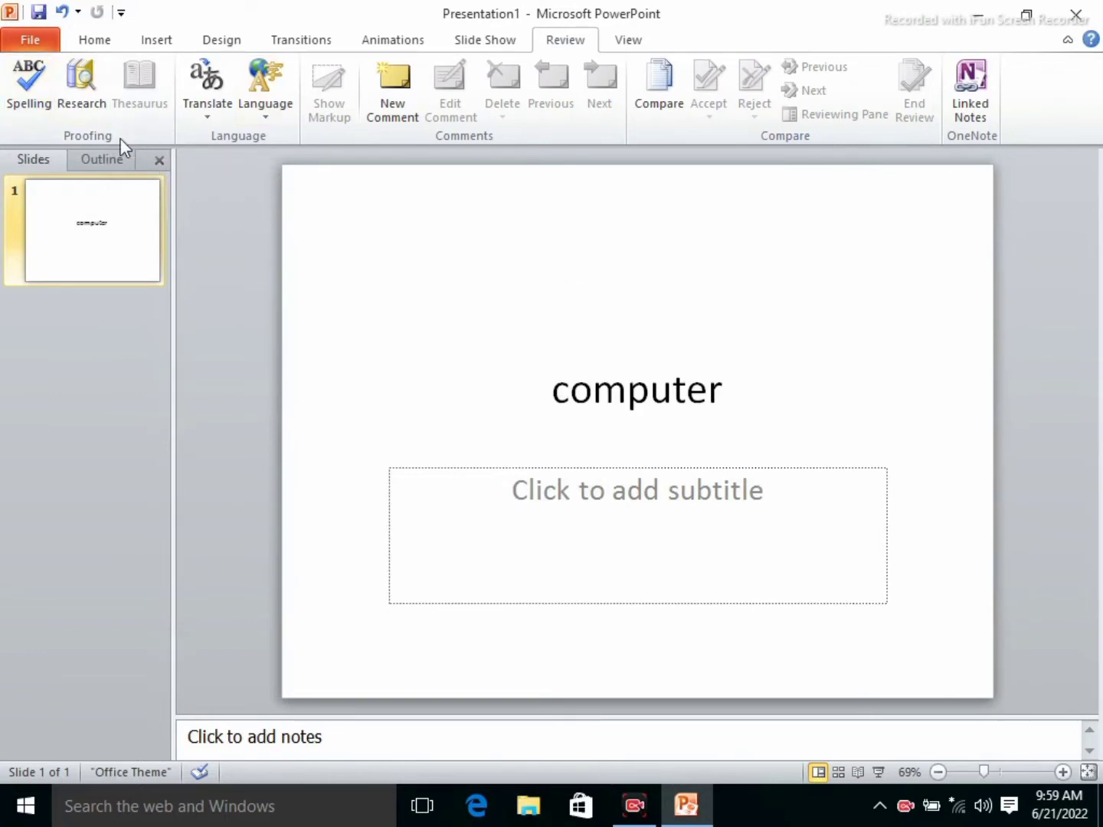
{"action": "left_click", "coordinate": [650, 390]}
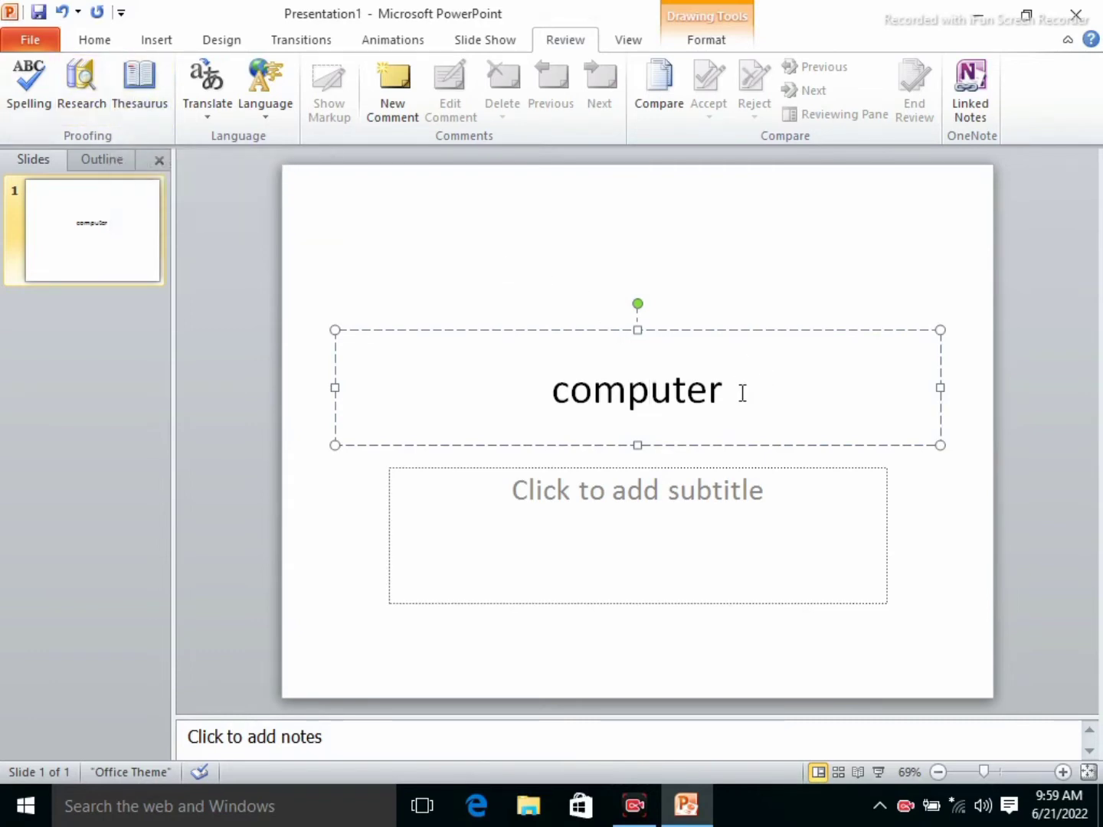
{"action": "left_click_drag", "start_coordinate": [741, 392], "coordinate": [540, 406]}
{"action": "left_click", "coordinate": [135, 84]}
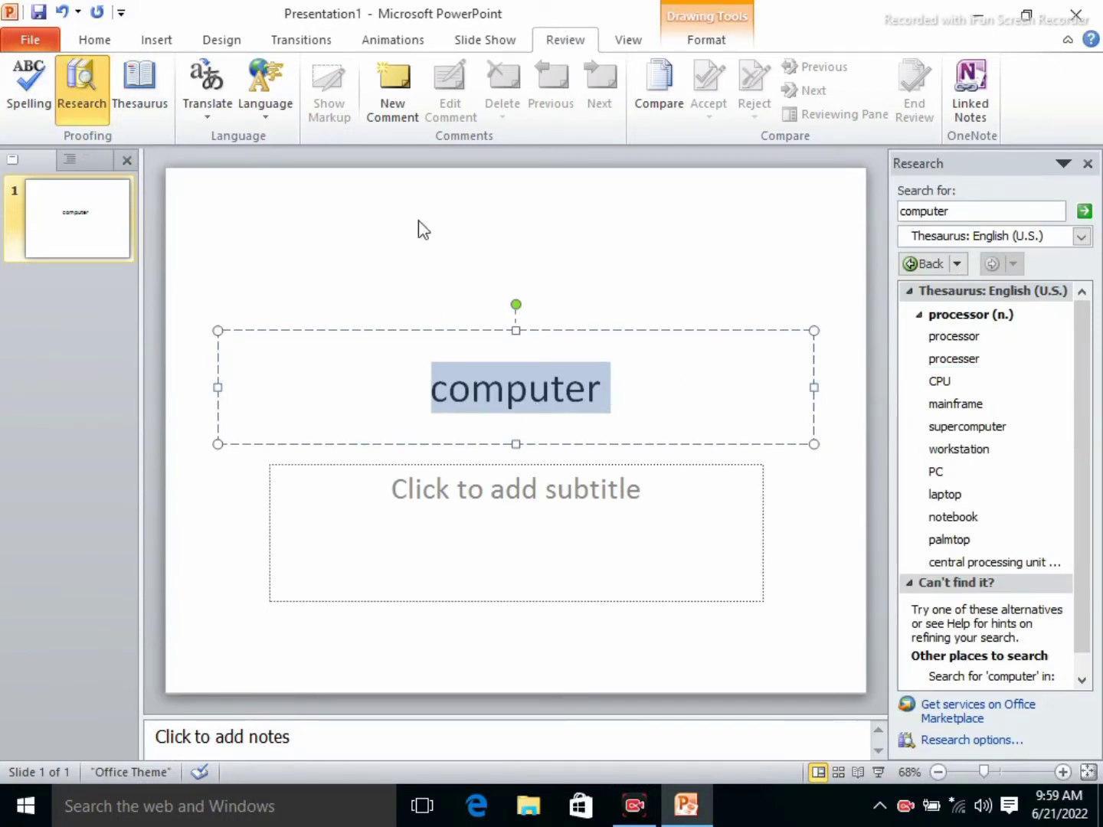
{"action": "left_click", "coordinate": [1087, 163]}
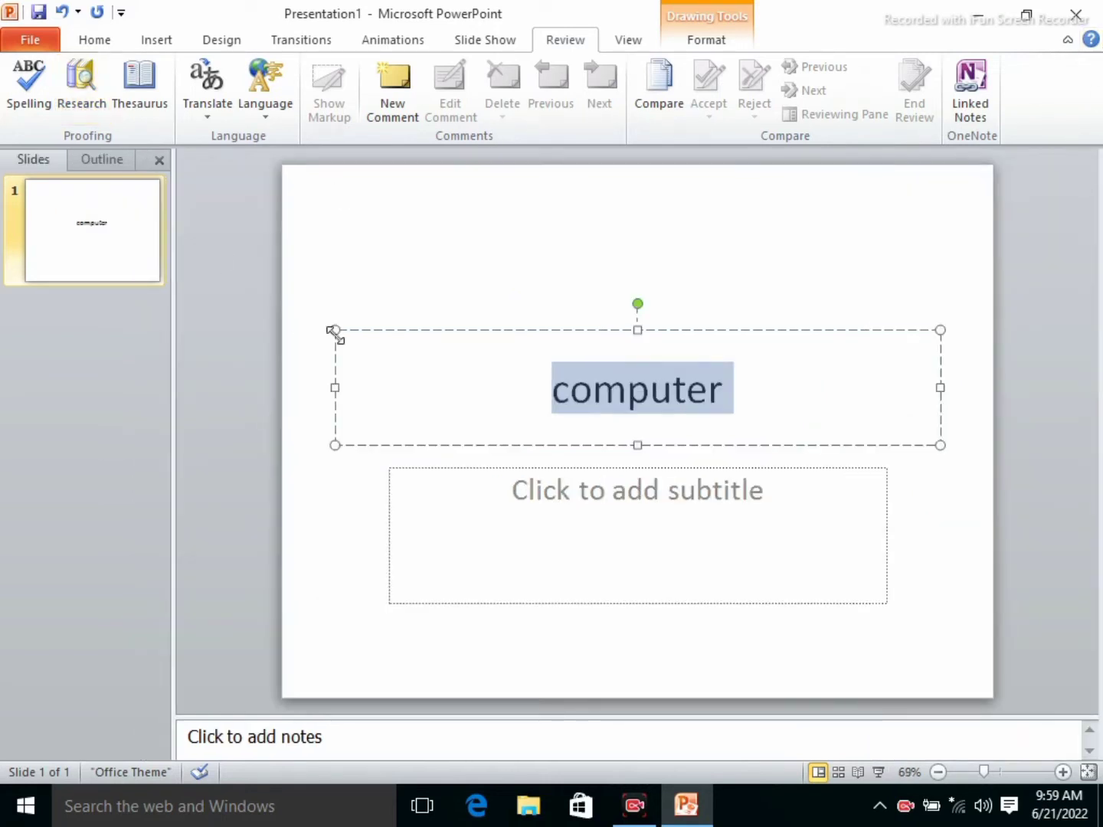
{"action": "left_click", "coordinate": [148, 95]}
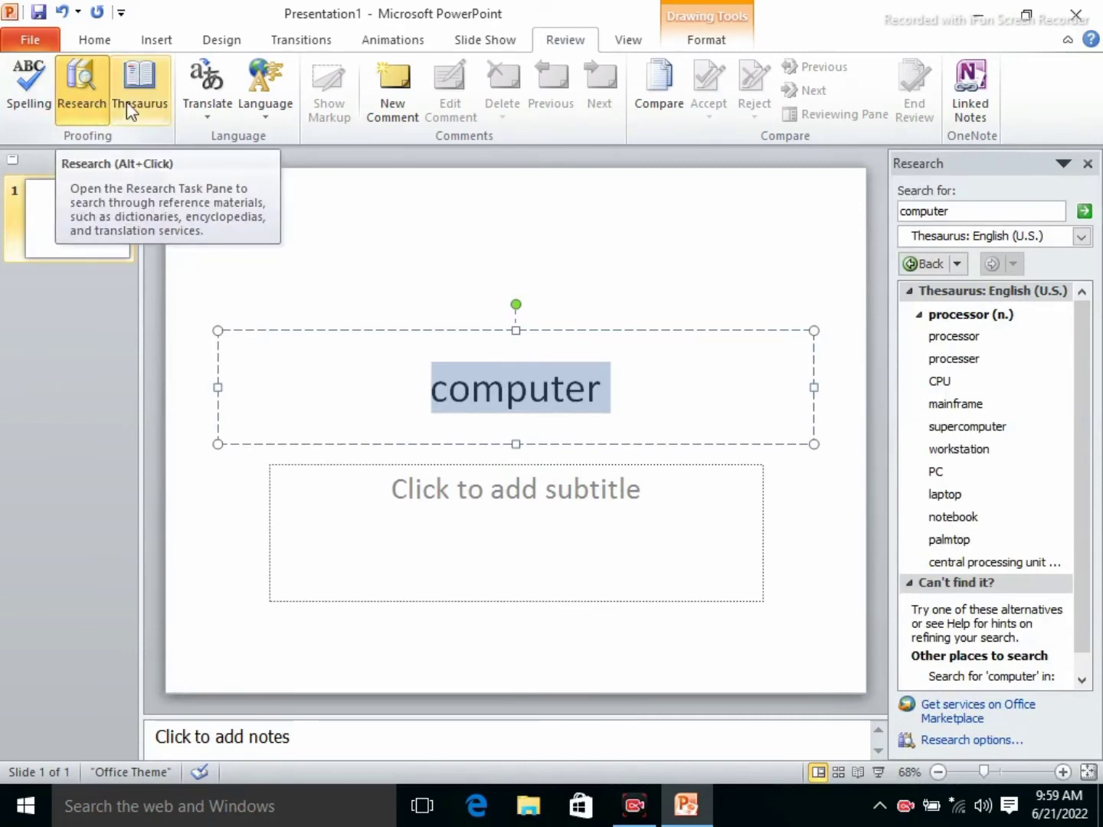
{"action": "left_click", "coordinate": [1087, 163]}
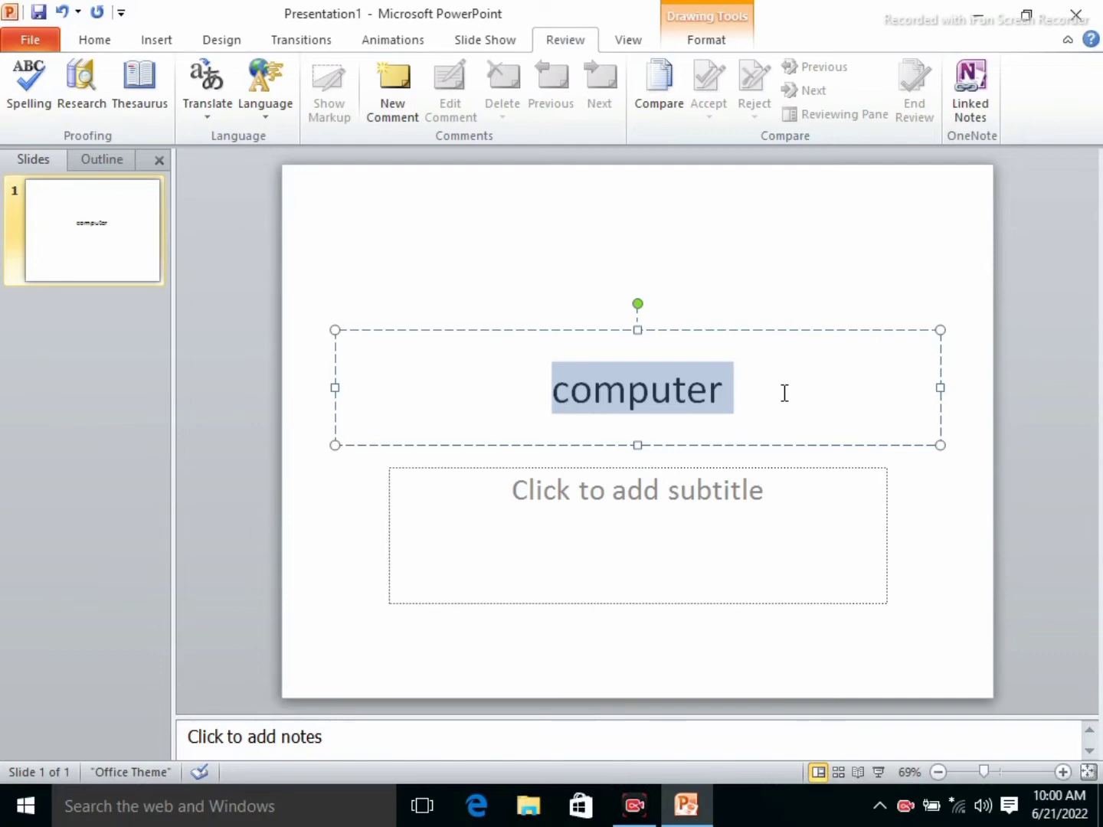
Open Language Preferences from the Review tab's Language menu.
{"action": "left_click", "coordinate": [273, 116]}
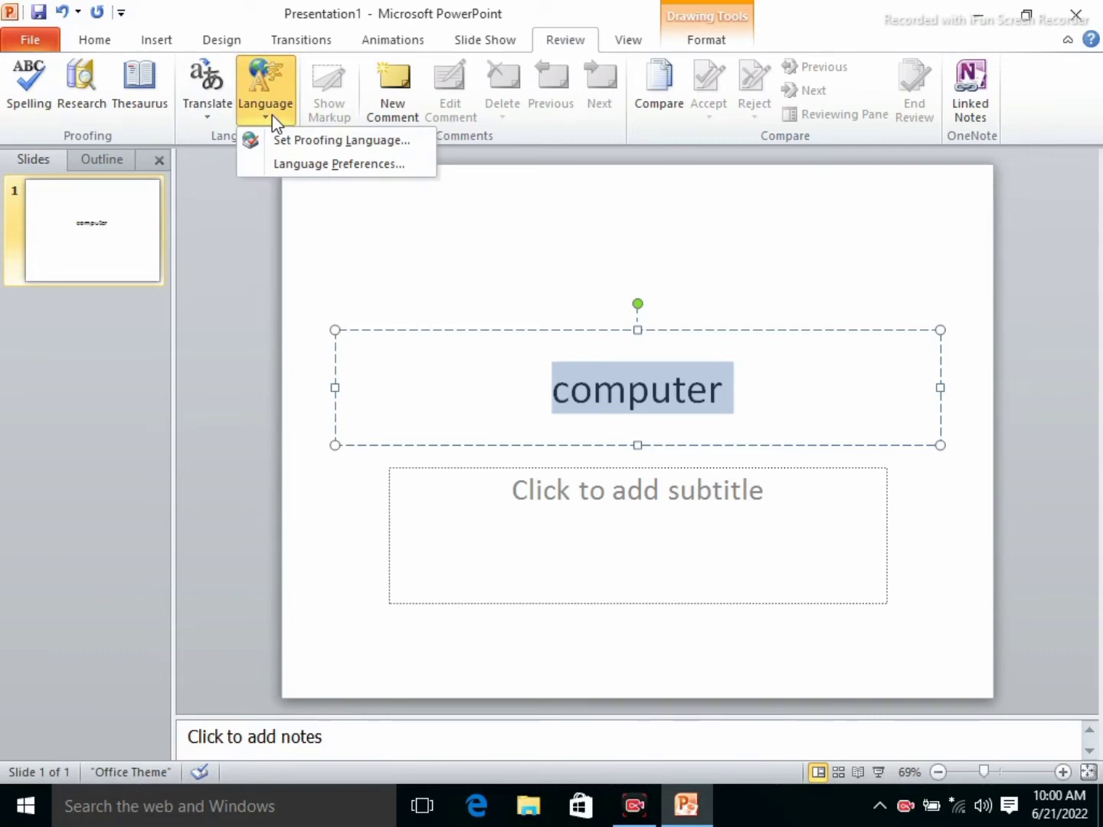
{"action": "left_click", "coordinate": [341, 164]}
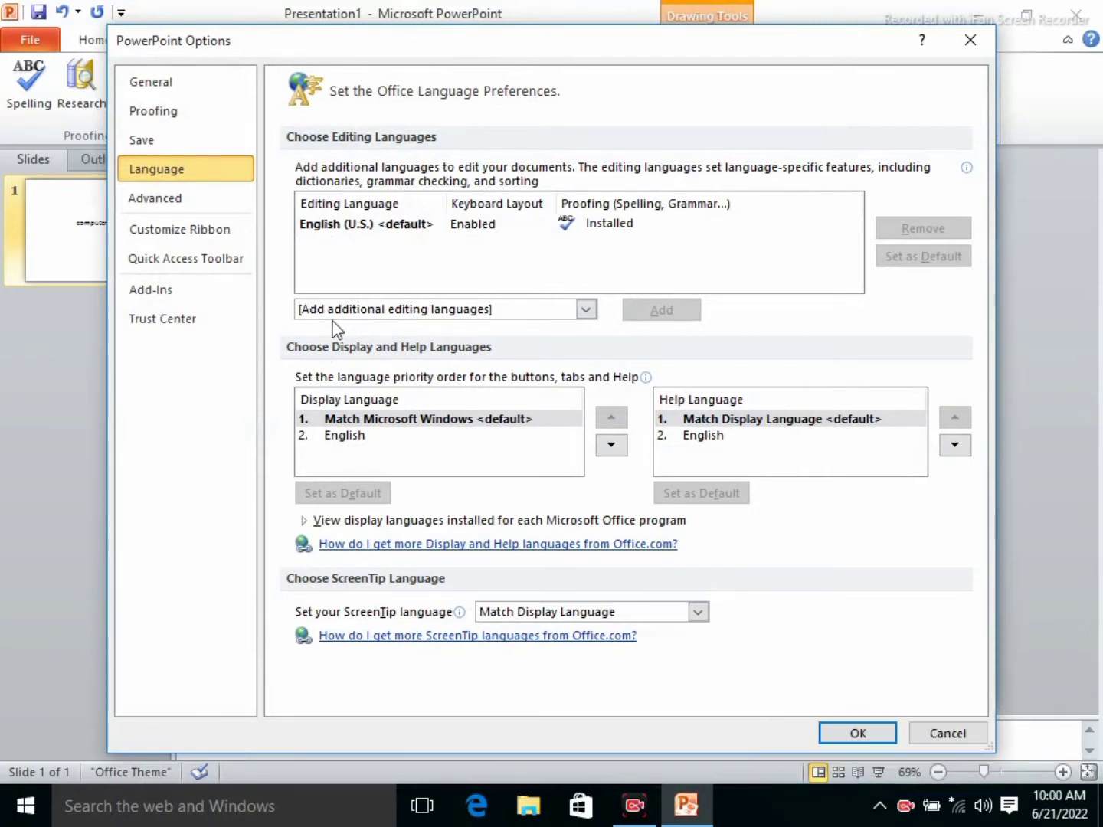
Add Urdu from the additional editing languages list as a second editing language.
{"action": "left_click", "coordinate": [585, 310]}
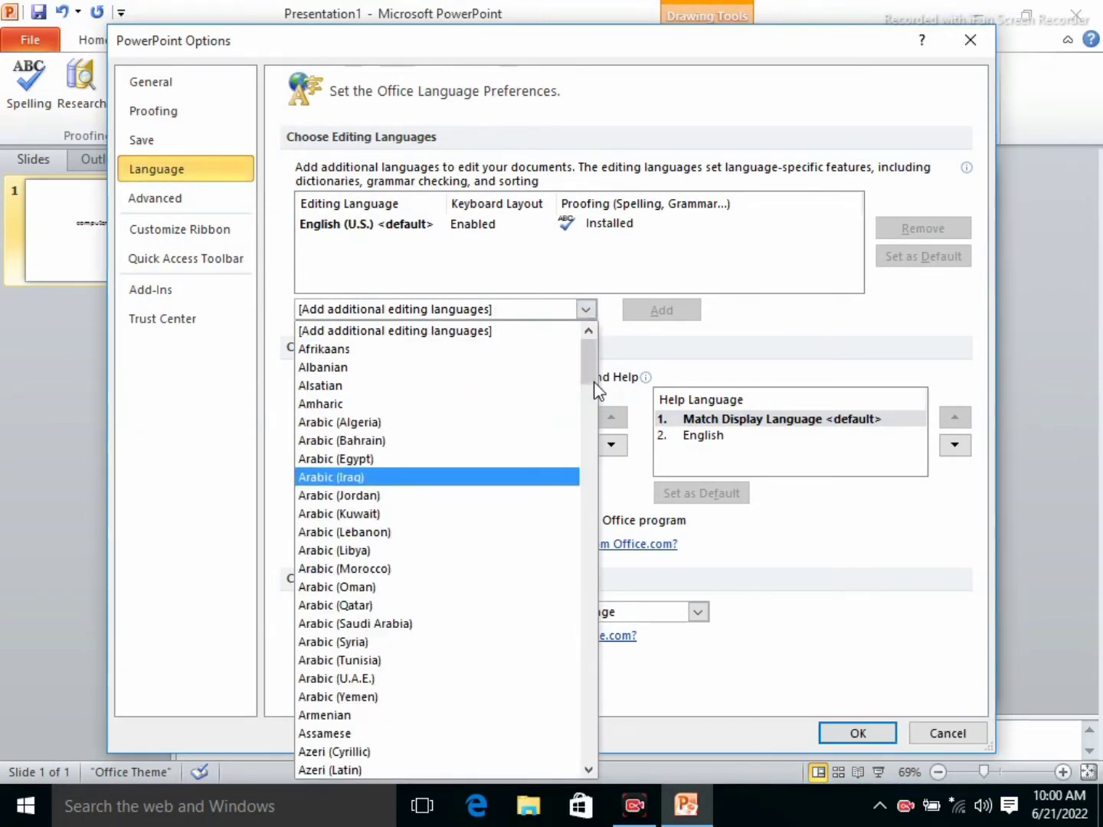
{"action": "mouse_move", "coordinate": [589, 368]}
{"action": "left_mouse_down"}
{"action": "mouse_move", "coordinate": [685, 650]}
{"action": "mouse_move", "coordinate": [715, 815]}
{"action": "left_mouse_up"}
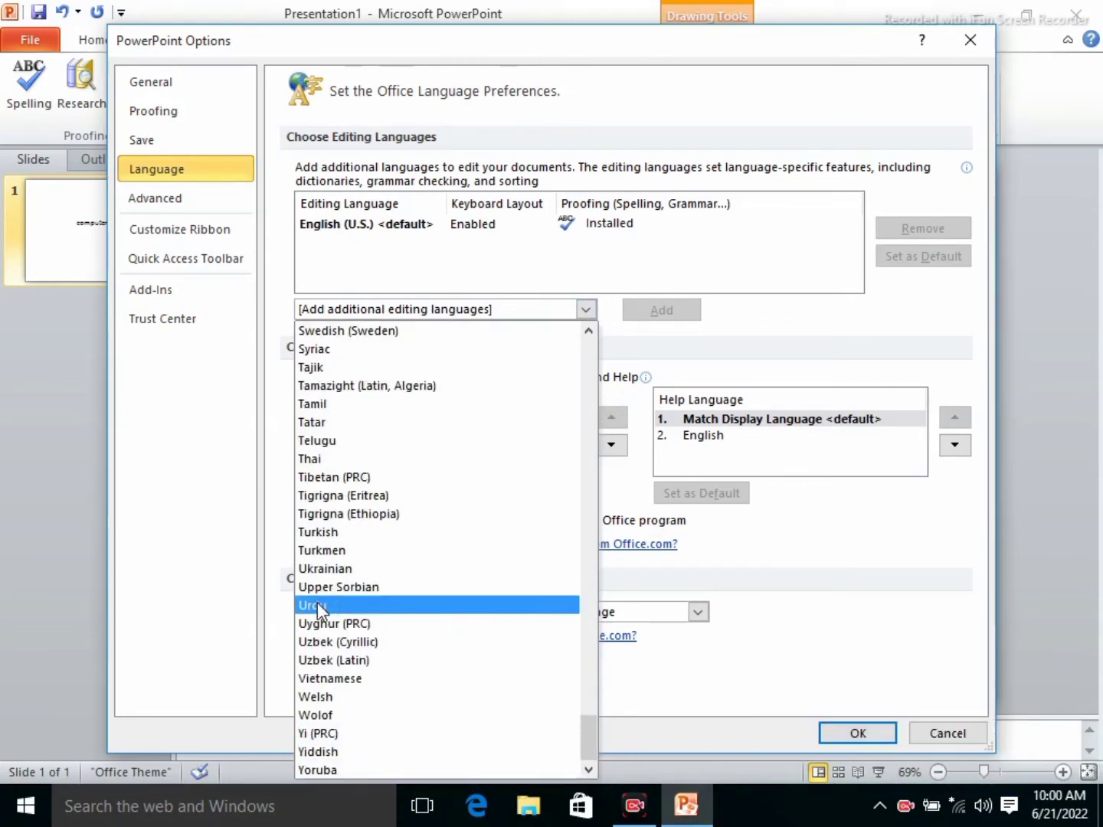
{"action": "left_click", "coordinate": [315, 603]}
{"action": "left_click", "coordinate": [662, 313]}
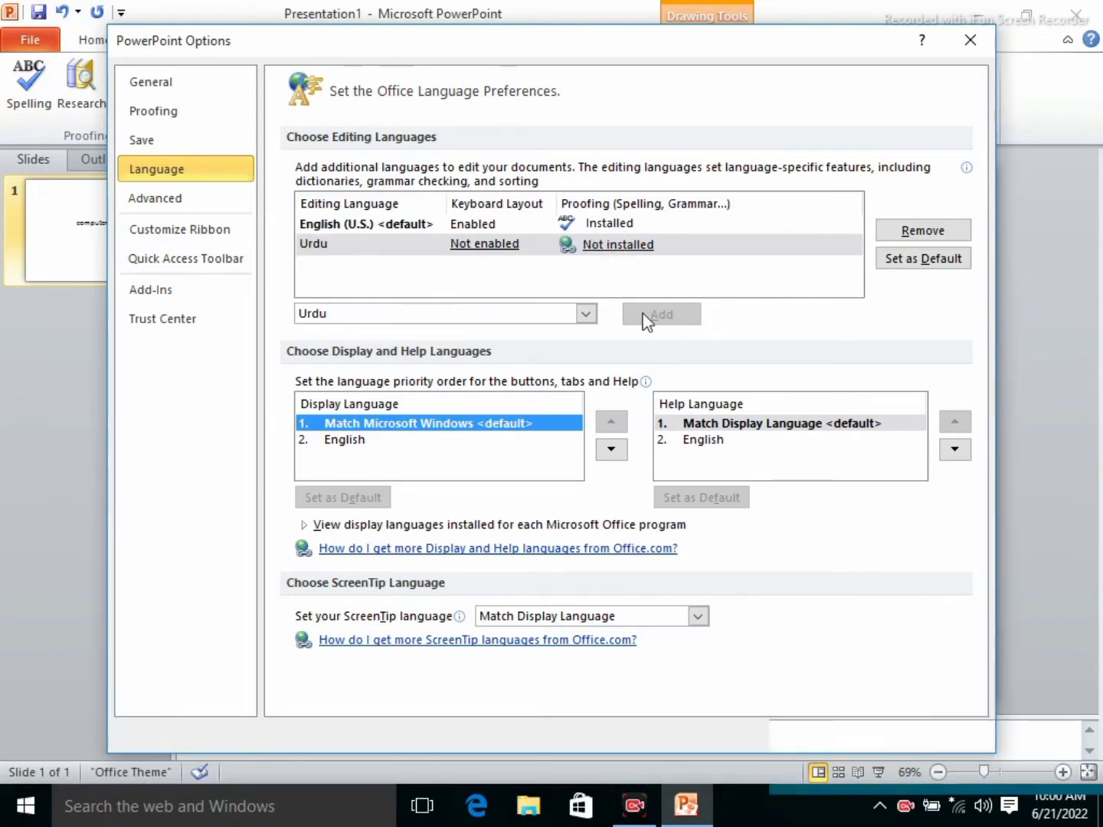
Close PowerPoint Options and show the Review tab's Translate choices.
{"action": "left_click", "coordinate": [967, 42]}
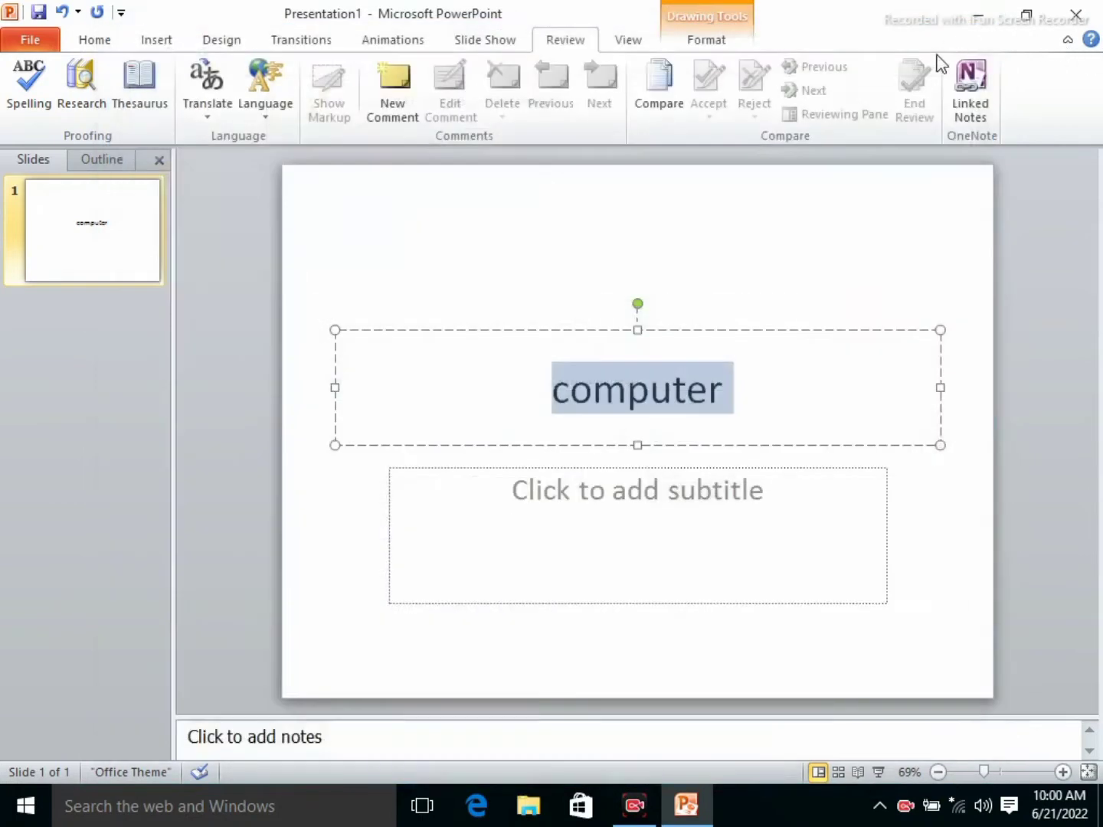
{"action": "left_click", "coordinate": [206, 115]}
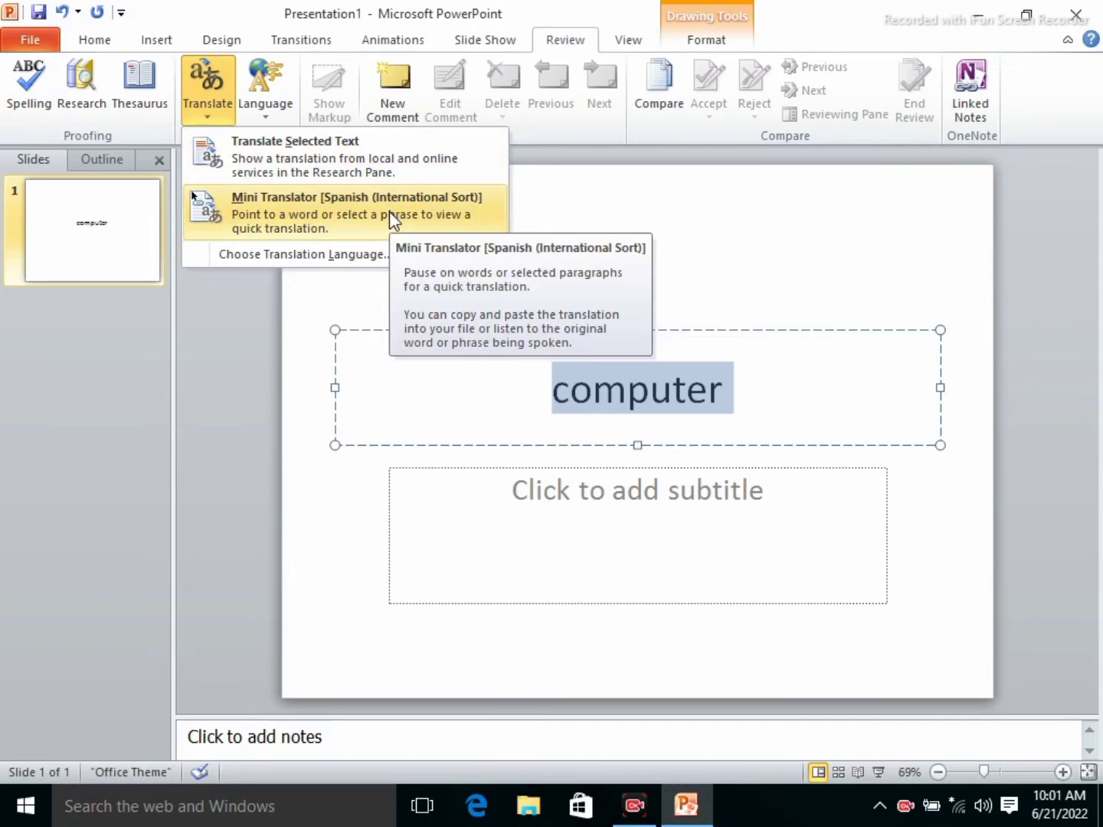
Review the Mini Translator language list and cancel, keeping Spanish (International Sort).
{"action": "left_click", "coordinate": [302, 254]}
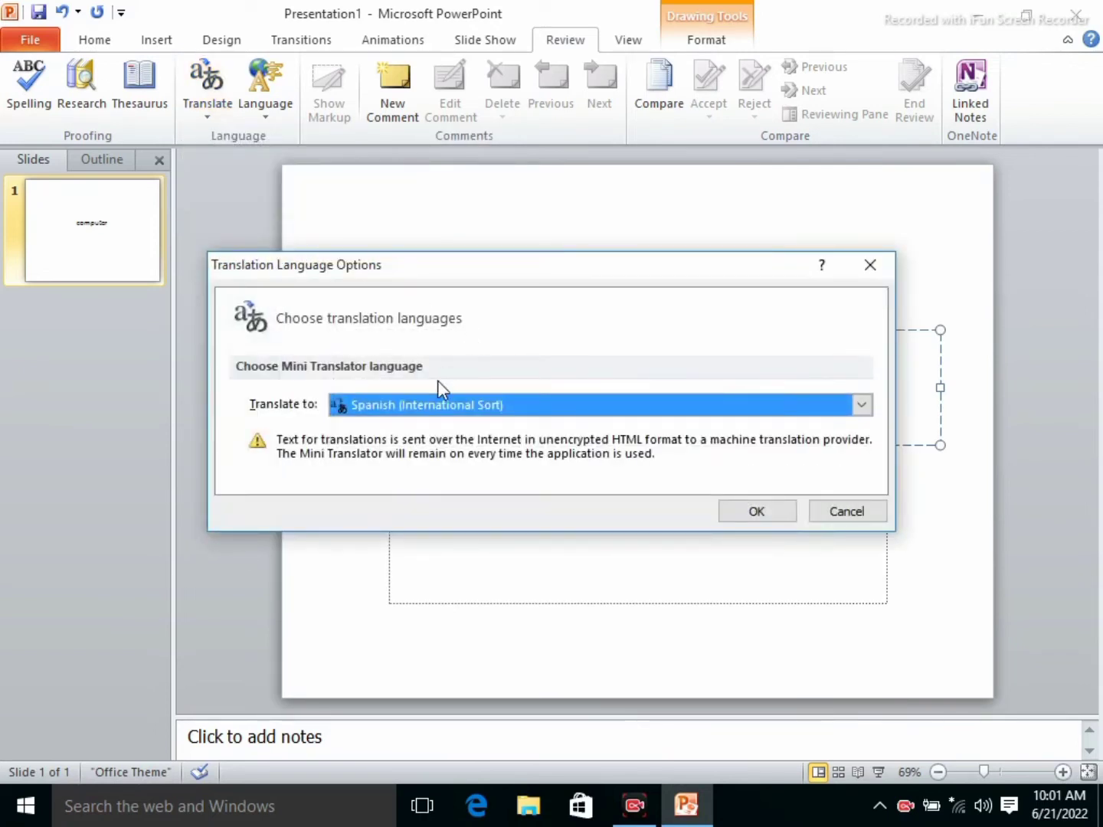
{"action": "left_click", "coordinate": [861, 405]}
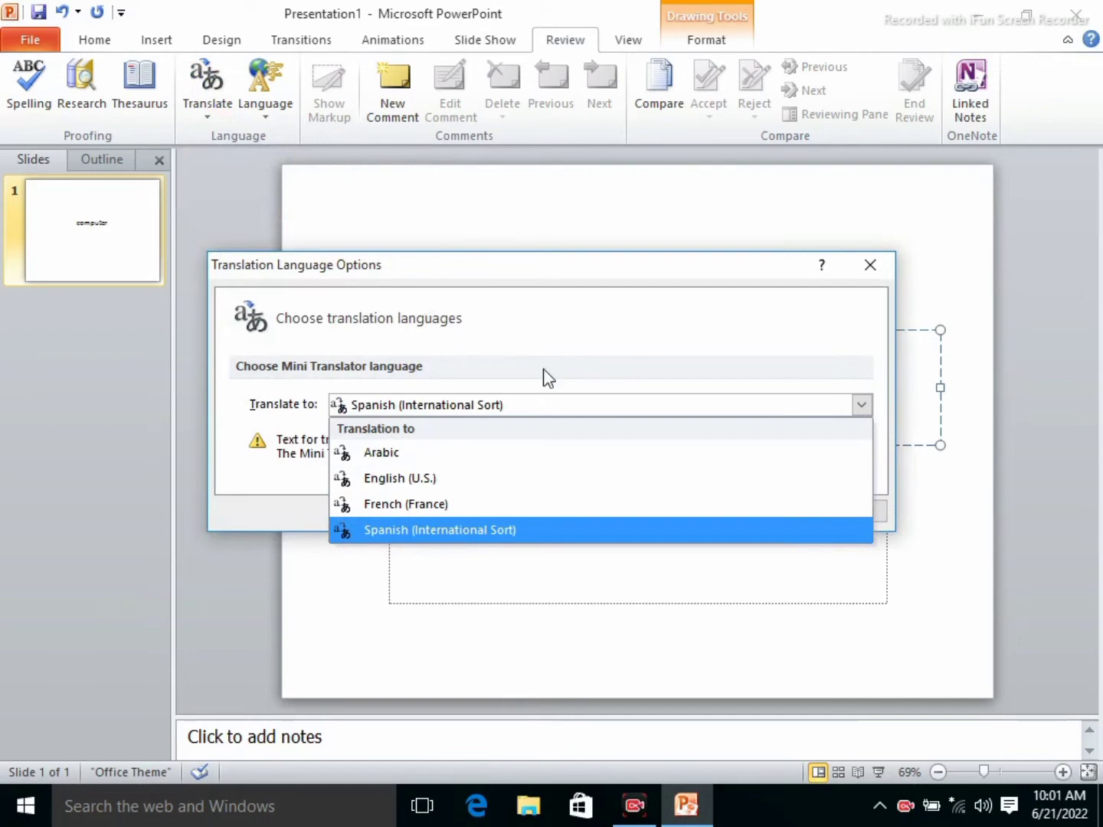
{"action": "left_click", "coordinate": [880, 270]}
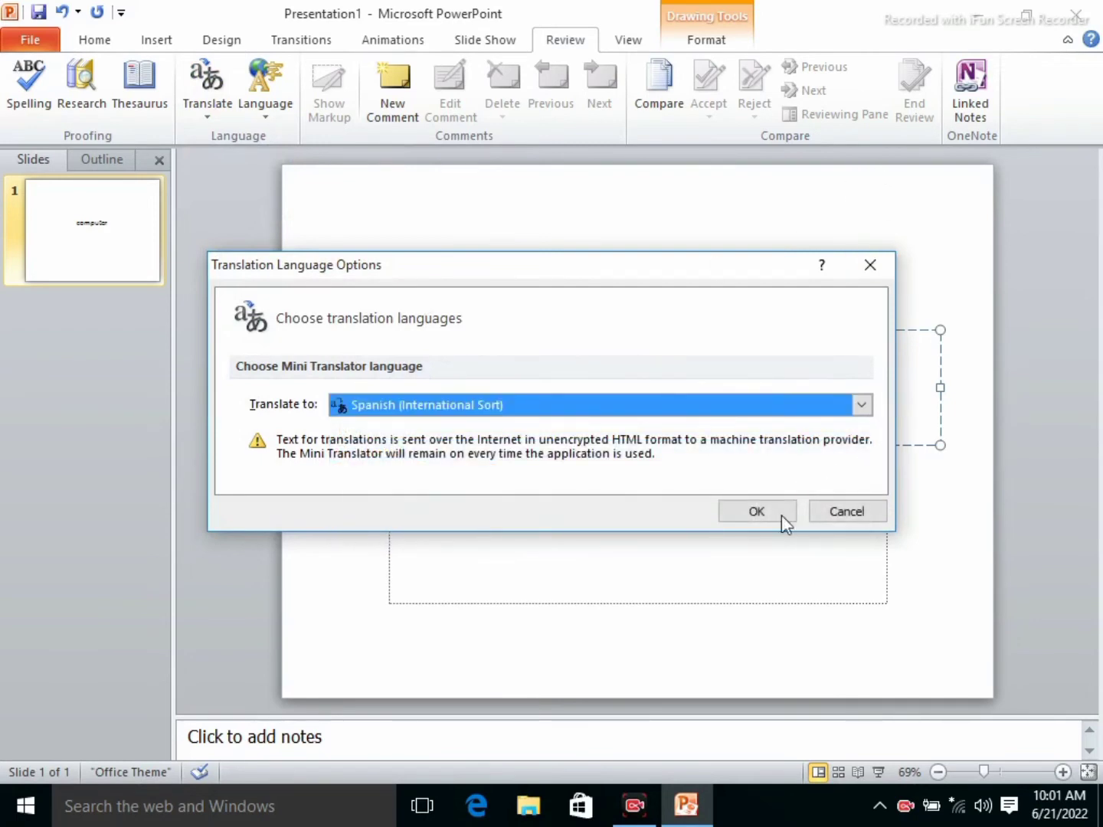
{"action": "left_click", "coordinate": [852, 514]}
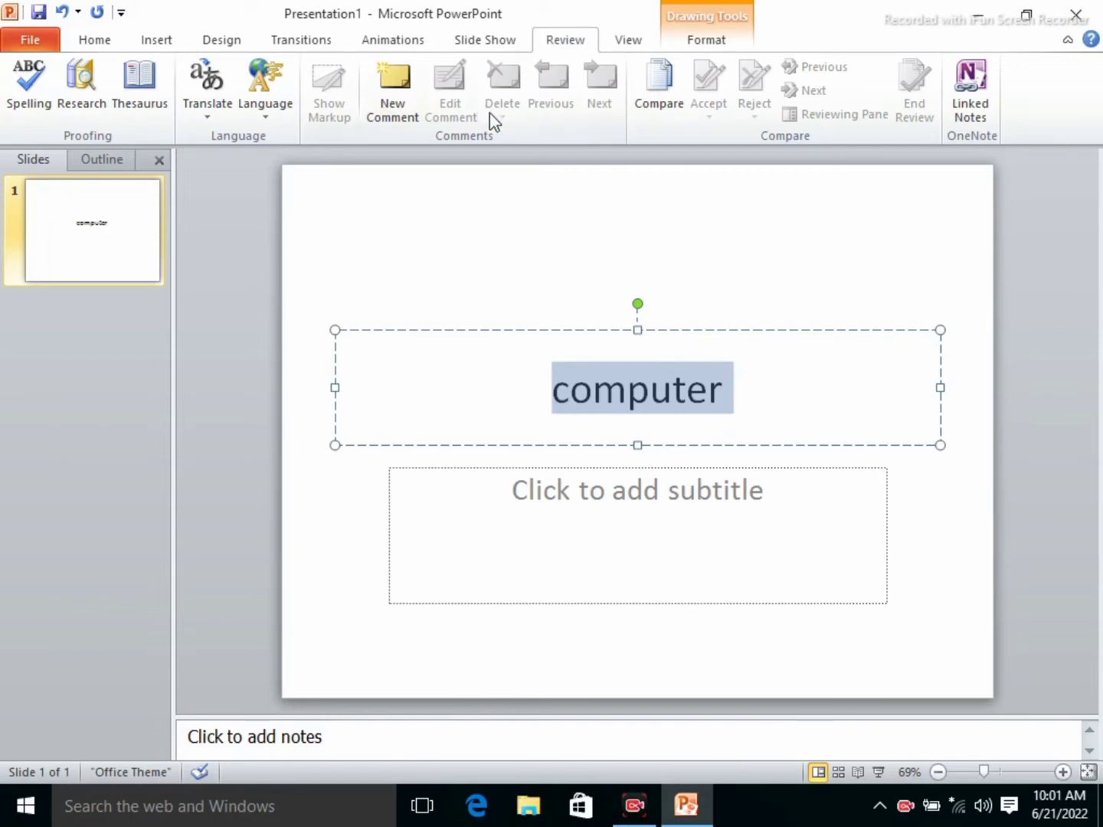
Open the recent presentation Lecture[1] and switch it to Normal view.
{"action": "left_click", "coordinate": [705, 299]}
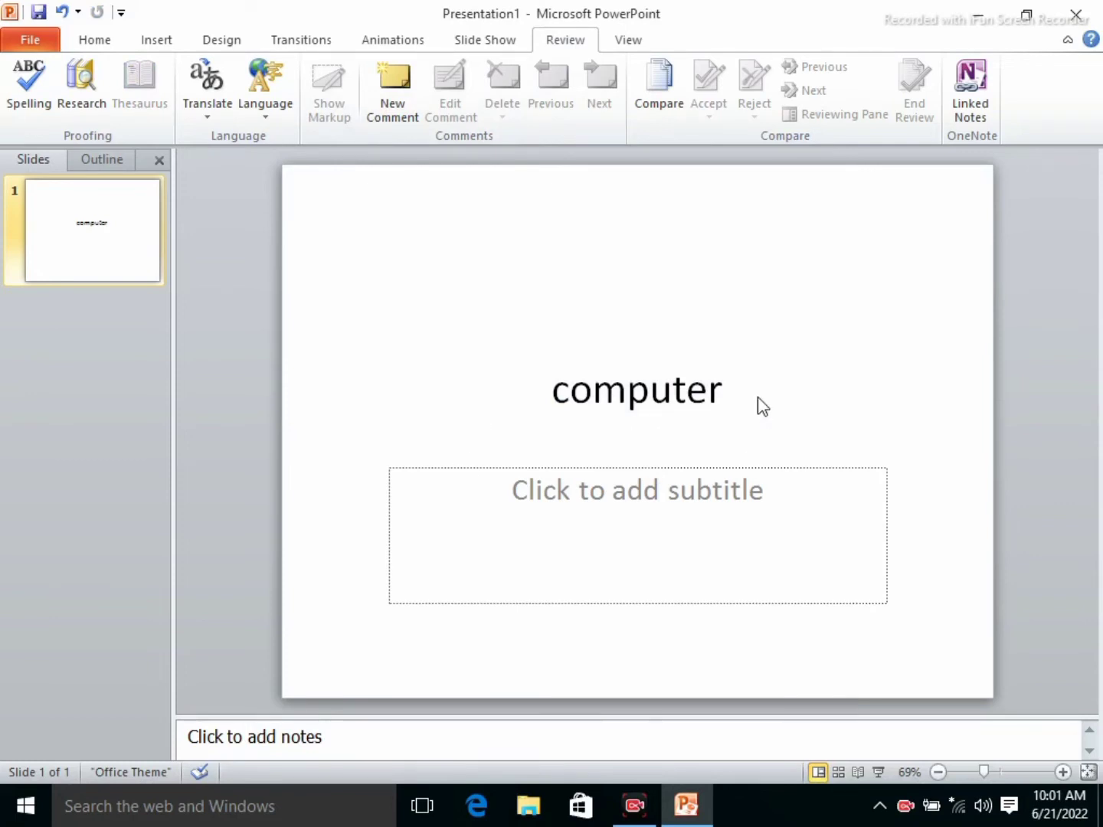
{"action": "left_click", "coordinate": [32, 42]}
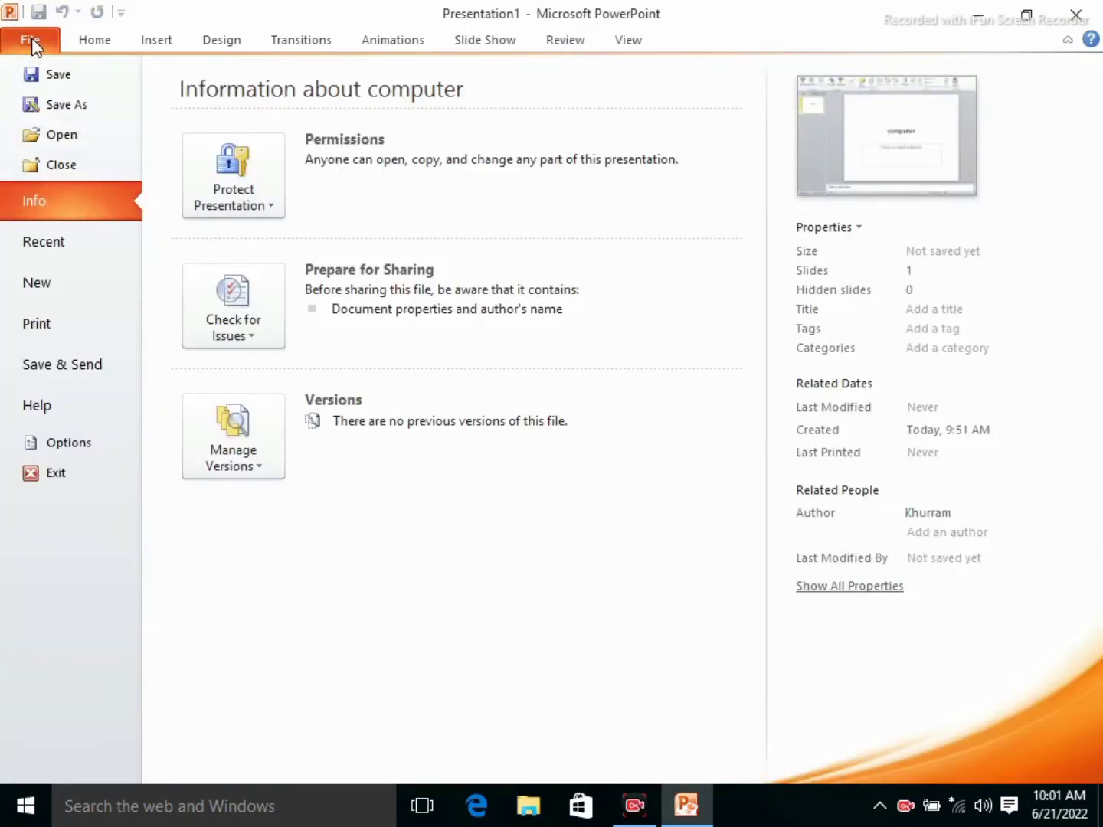
{"action": "left_click", "coordinate": [68, 258]}
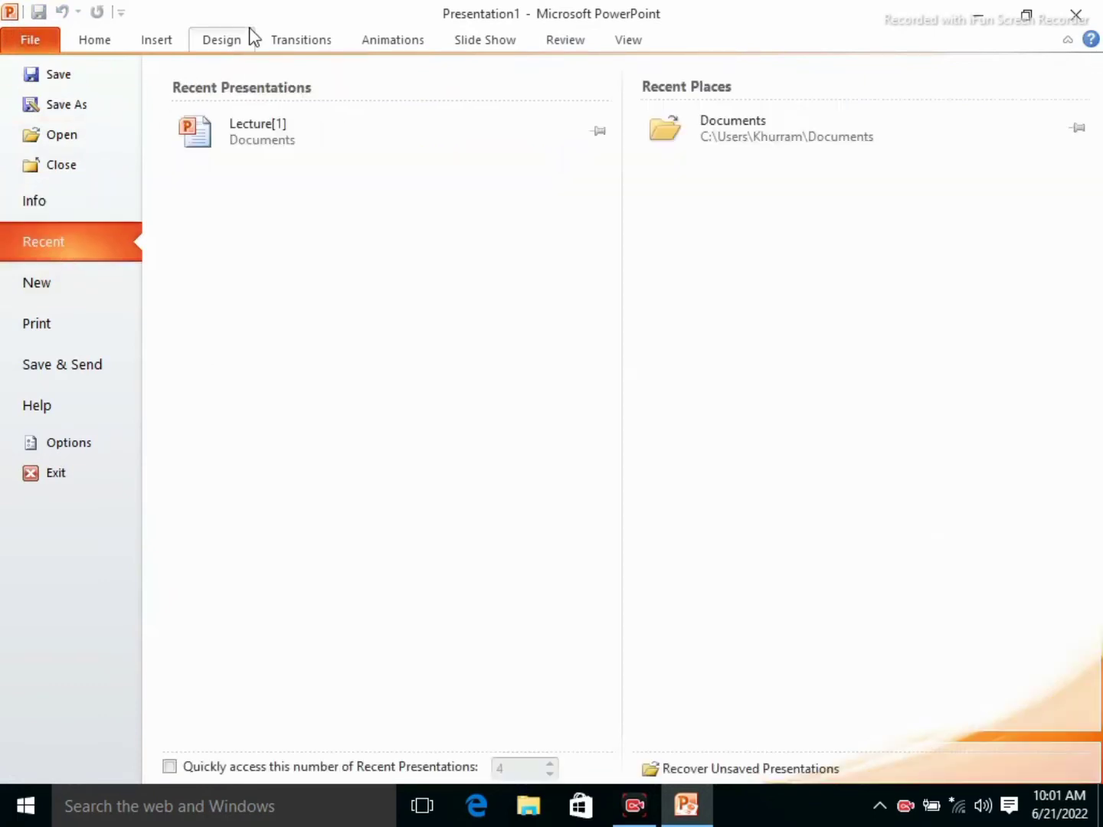
{"action": "left_click", "coordinate": [258, 118]}
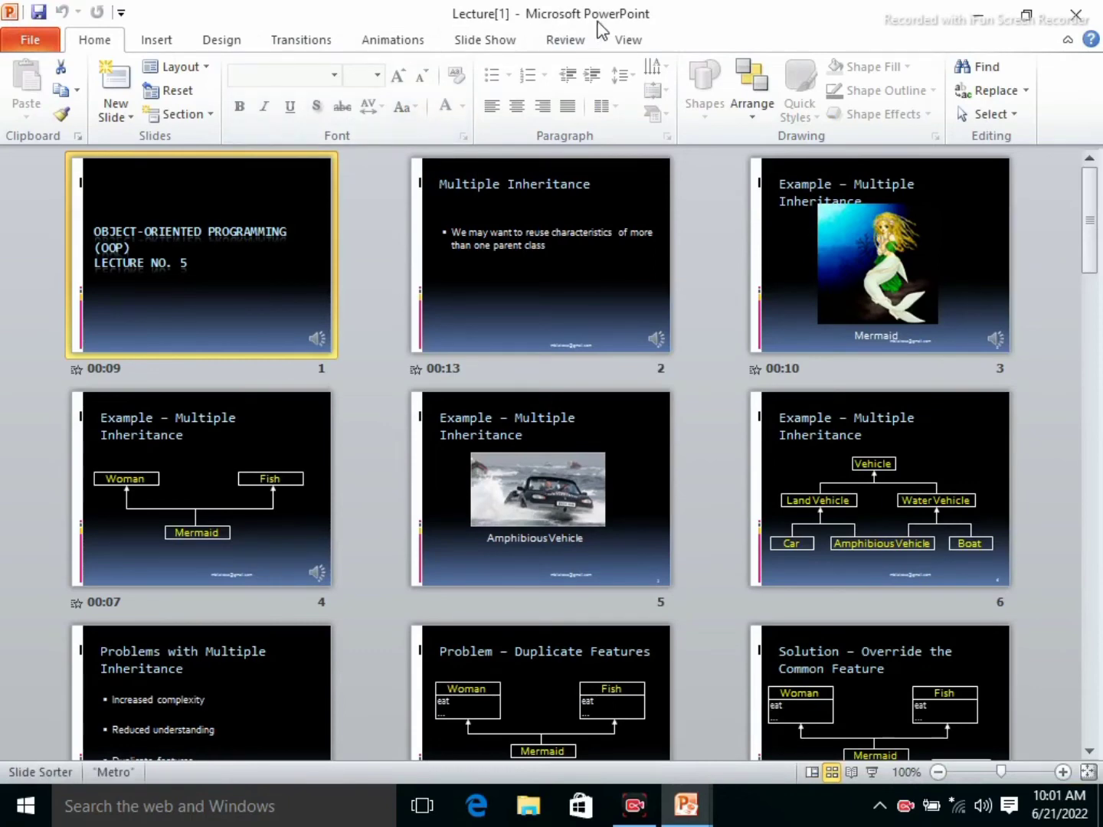
{"action": "left_click", "coordinate": [628, 40]}
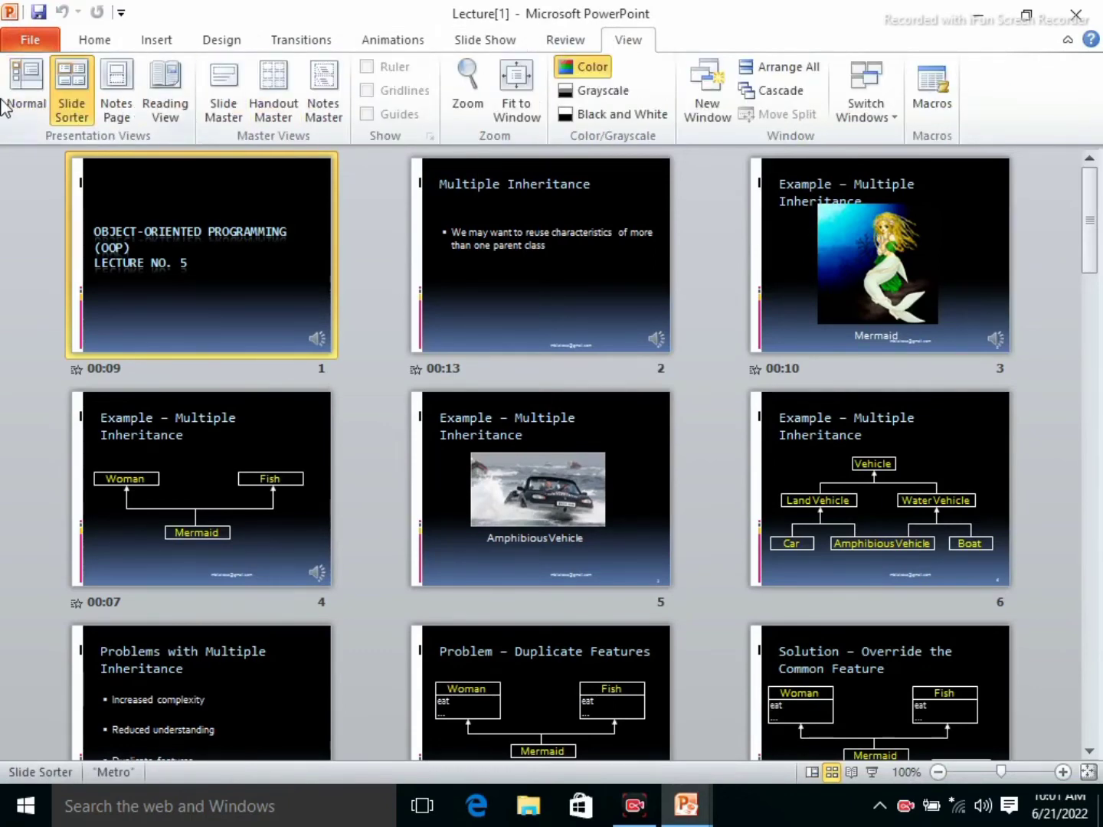
{"action": "left_click", "coordinate": [30, 107]}
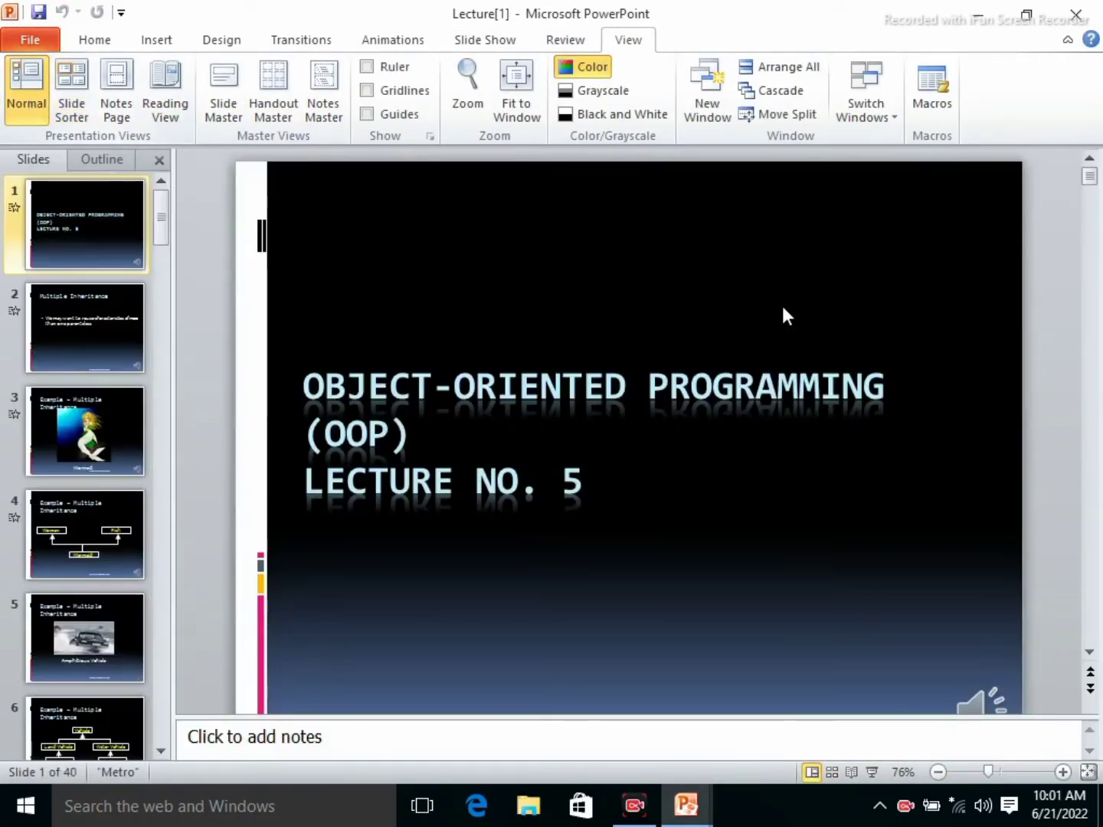
Select PROGRAMMING in the title and attach a new comment reading 'coding'.
{"action": "left_click", "coordinate": [734, 387]}
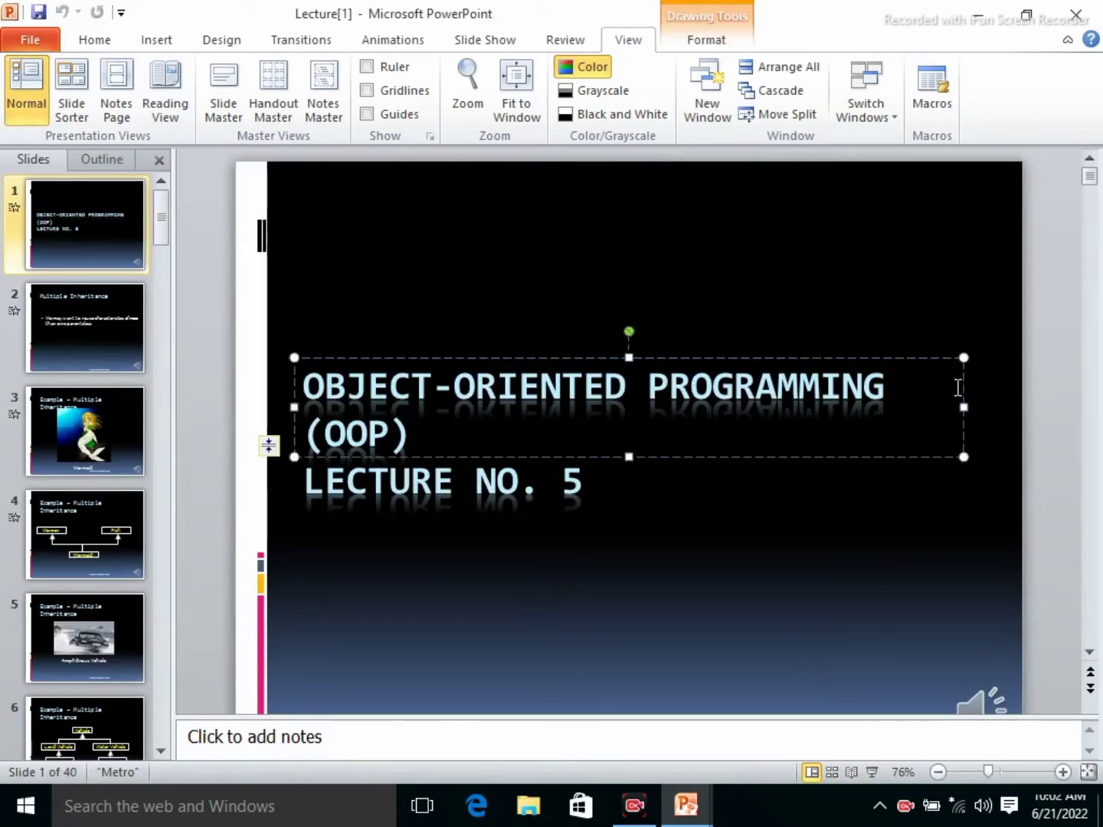
{"action": "left_click_drag", "start_coordinate": [649, 387], "coordinate": [895, 385]}
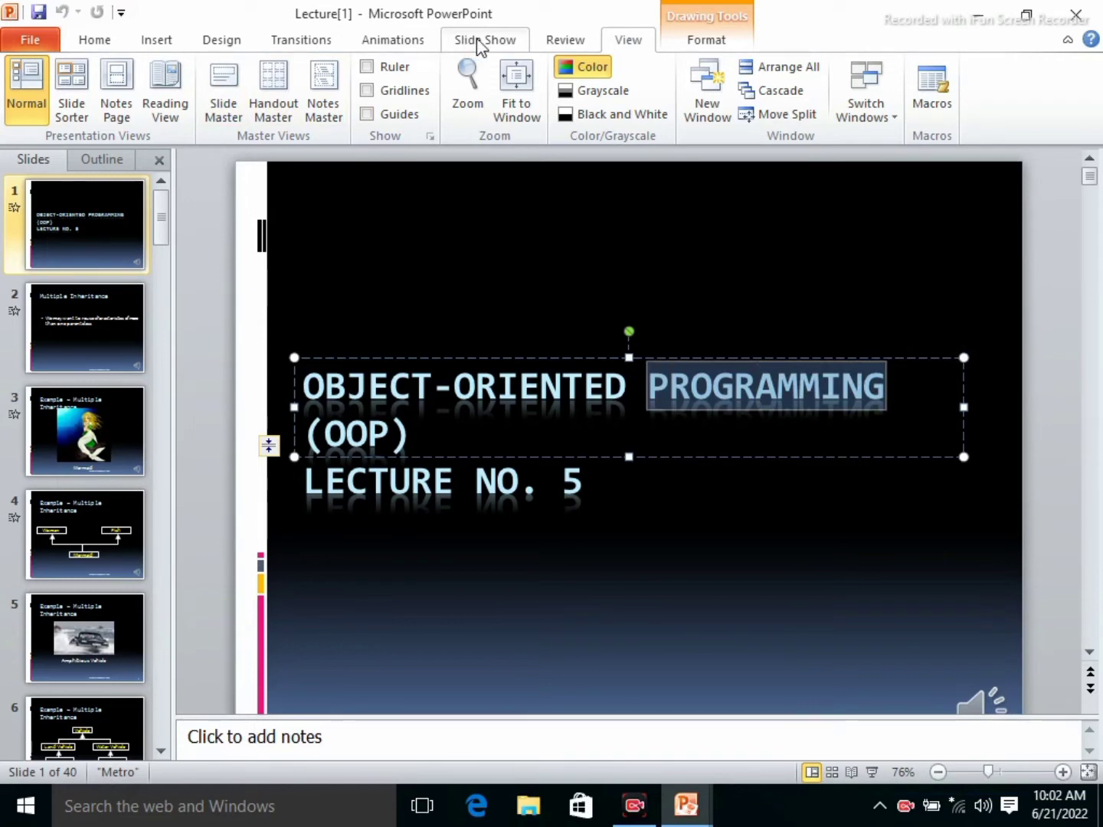
{"action": "left_click", "coordinate": [576, 43]}
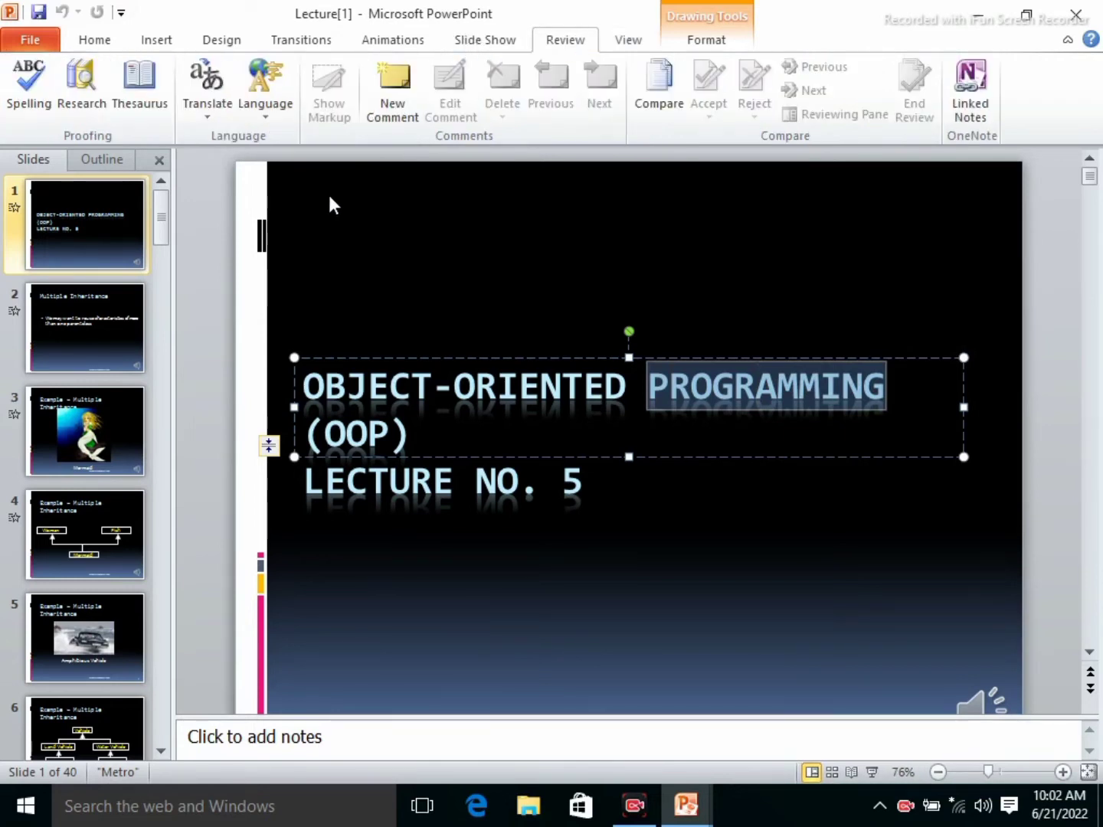
{"action": "left_click", "coordinate": [399, 106]}
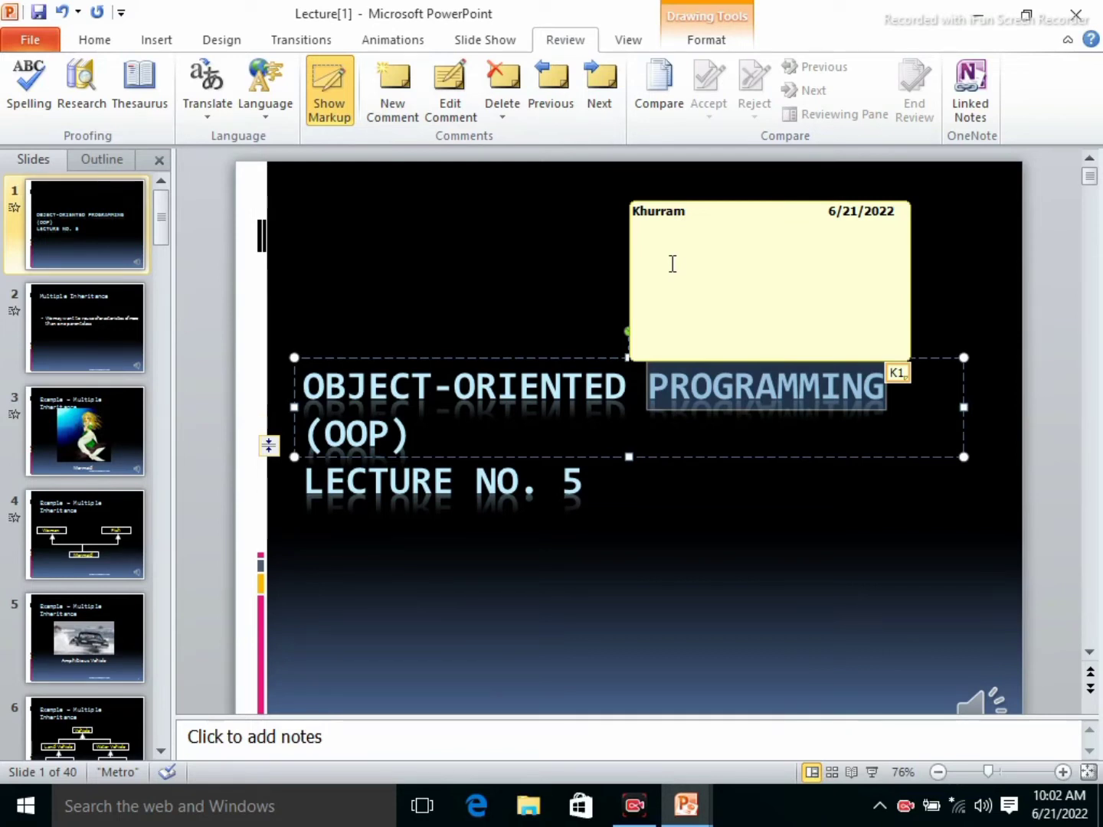
{"action": "type", "text": "codi"}
{"action": "type", "text": "ng"}
{"action": "key", "text": "Return"}
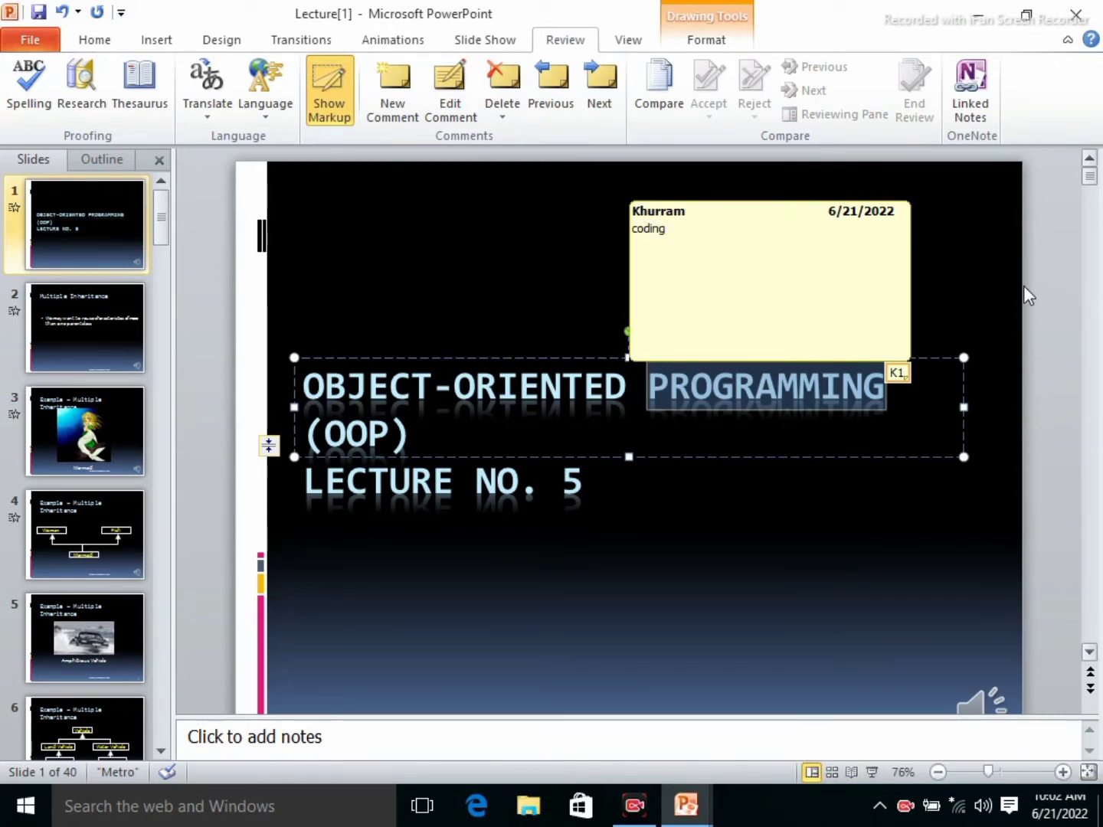
Close the 'coding' comment, turn Show Markup off and on, then select the K1 marker.
{"action": "left_click", "coordinate": [948, 289]}
{"action": "scroll", "coordinate": [949, 284], "scroll_direction": "down", "scroll_amount": 1}
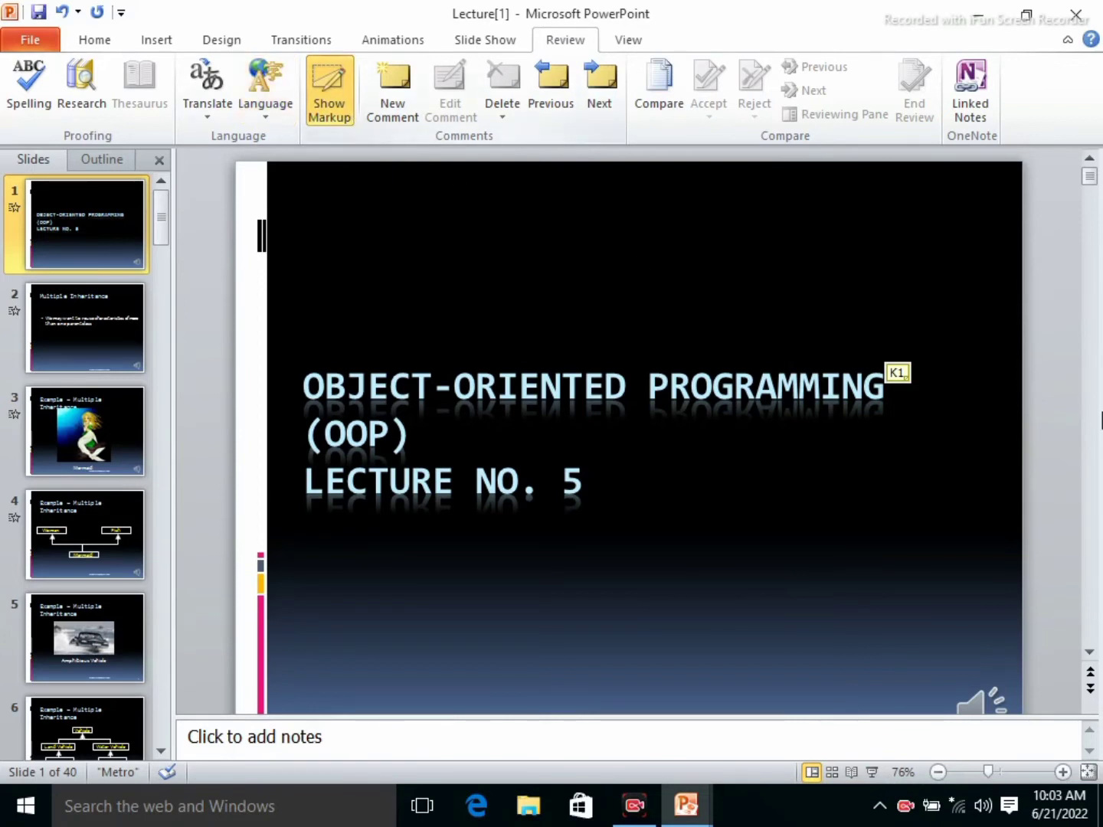
{"action": "left_click", "coordinate": [333, 95]}
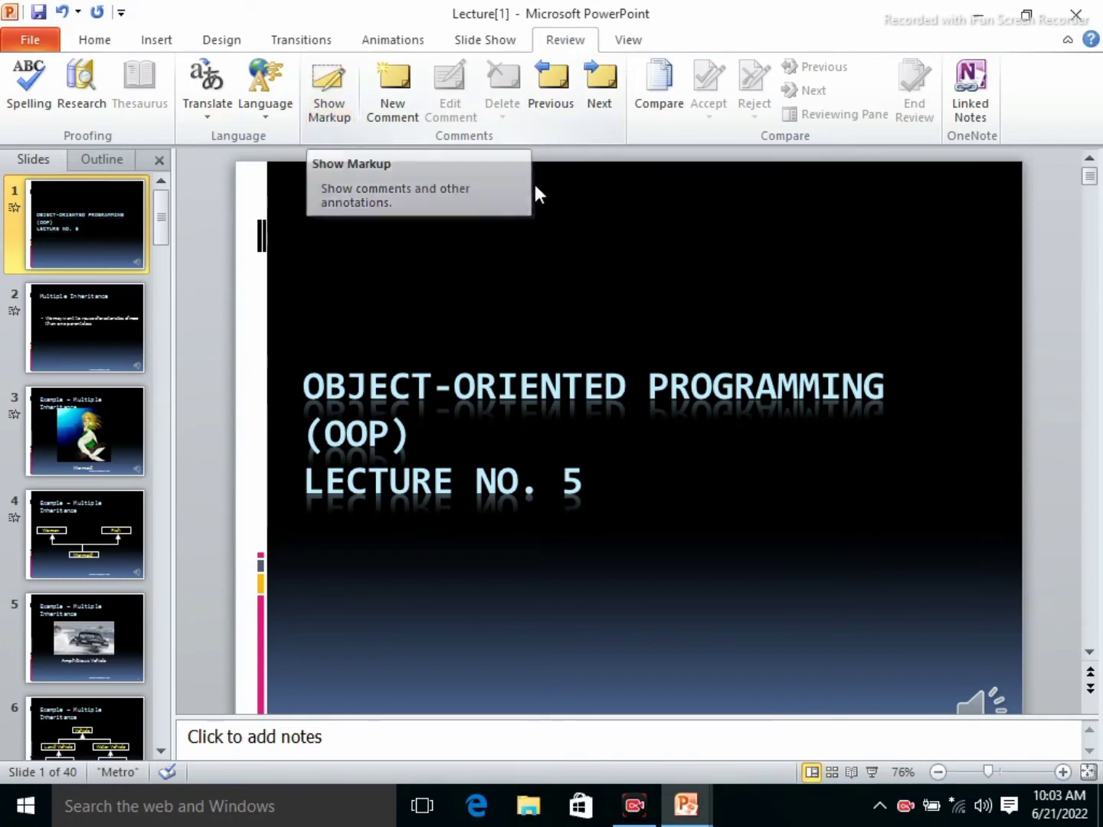
{"action": "left_click", "coordinate": [326, 102]}
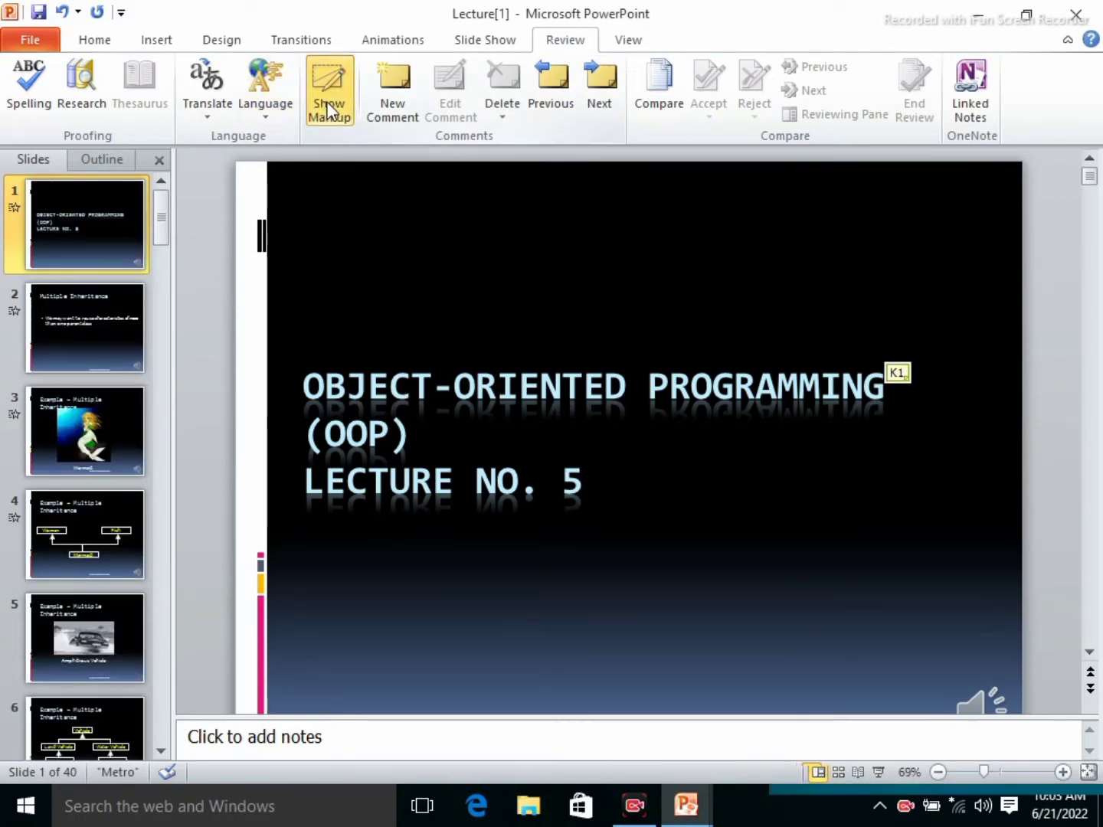
{"action": "left_click", "coordinate": [904, 370]}
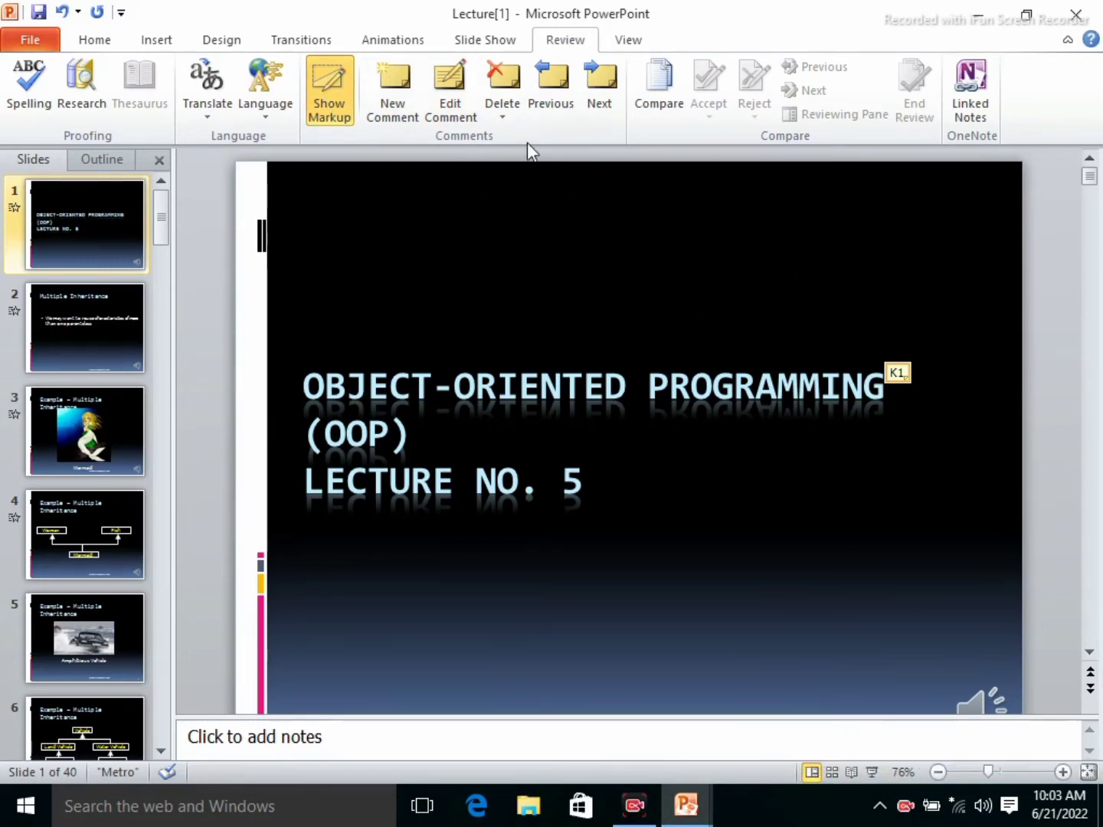
Edit the K1 comment, replacing 'coding' with 'fghghfhfh'.
{"action": "left_click", "coordinate": [466, 114]}
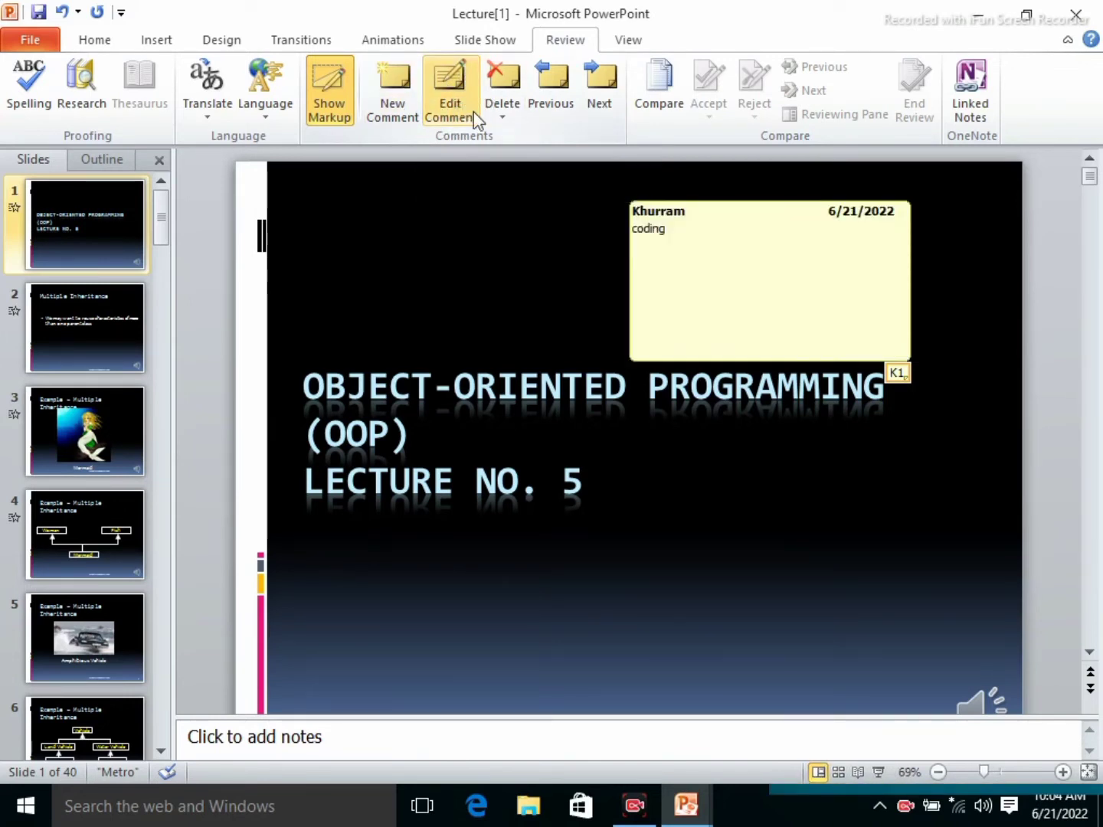
{"action": "left_click", "coordinate": [681, 231]}
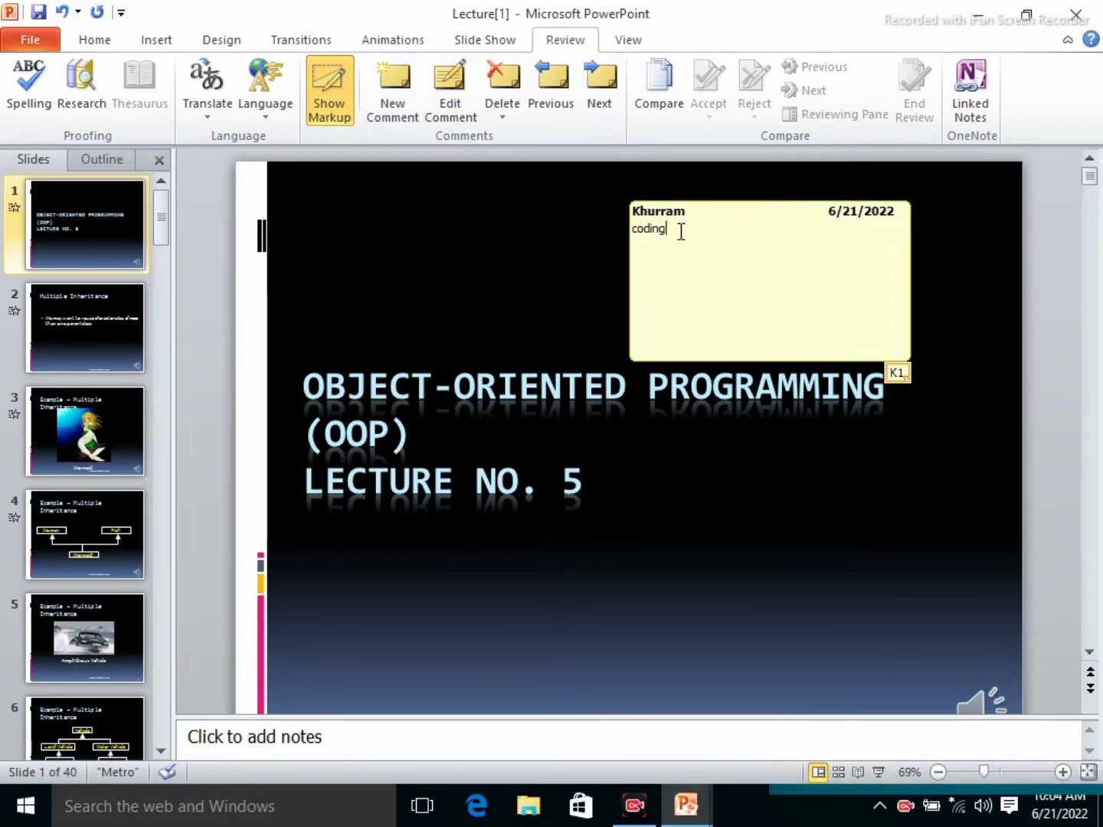
{"action": "key", "text": "BackSpace"}
{"action": "key", "text": "BackSpace"}
{"action": "key", "text": "BackSpace"}
{"action": "key", "text": "BackSpace"}
{"action": "key", "text": "BackSpace"}
{"action": "key", "text": "BackSpace"}
{"action": "type", "text": "fghghfhfh"}
{"action": "left_click", "coordinate": [956, 261]}
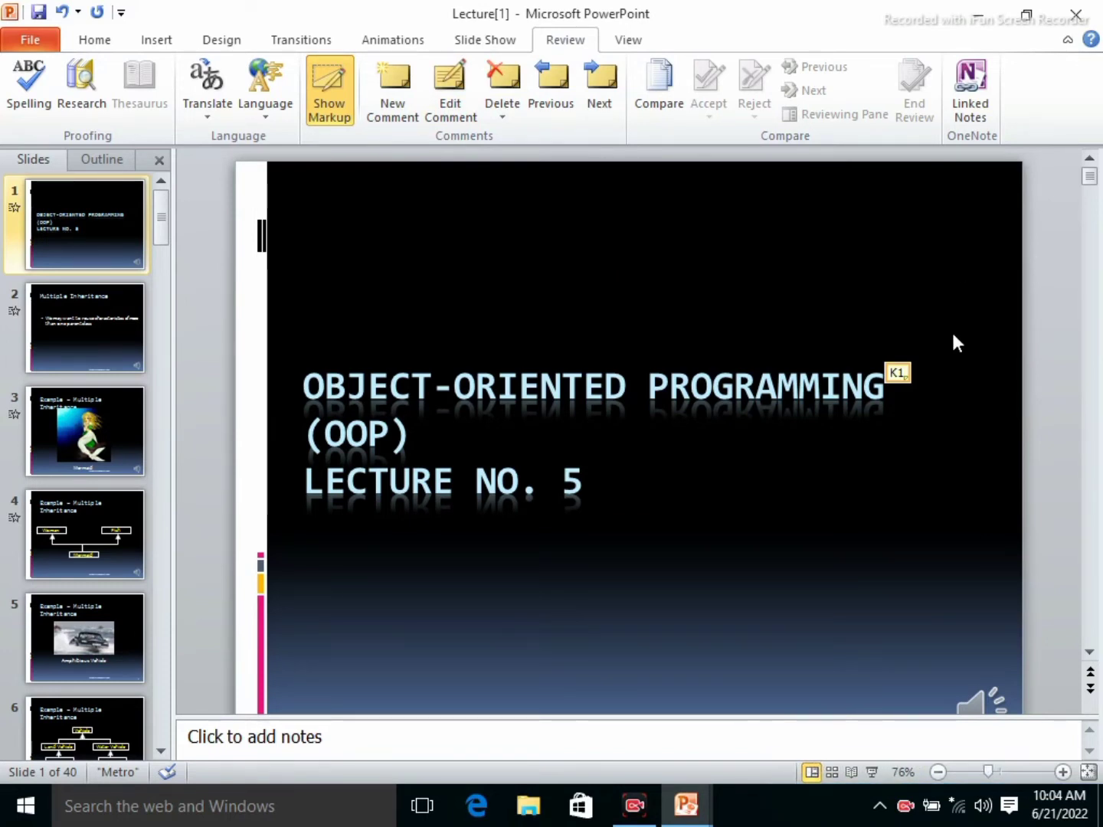
Toggle Show Markup off and on, then open and close K1 to check its new text.
{"action": "left_click", "coordinate": [315, 110]}
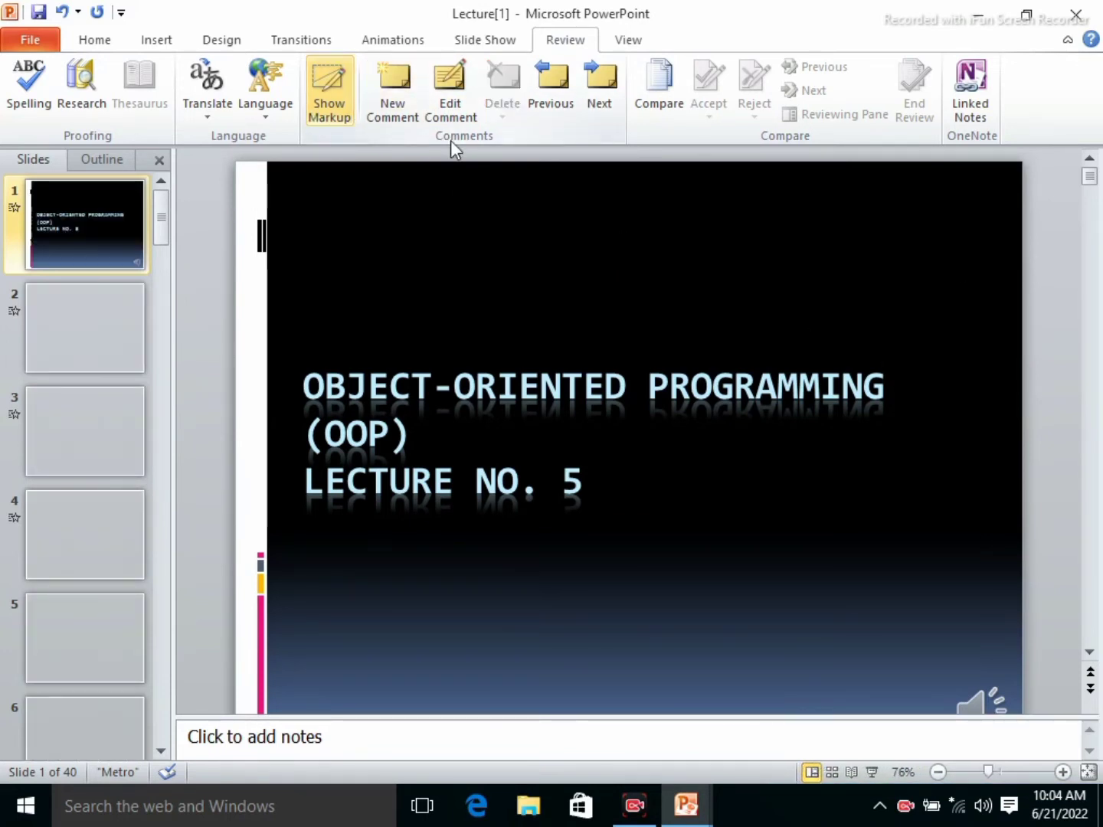
{"action": "left_click", "coordinate": [325, 98]}
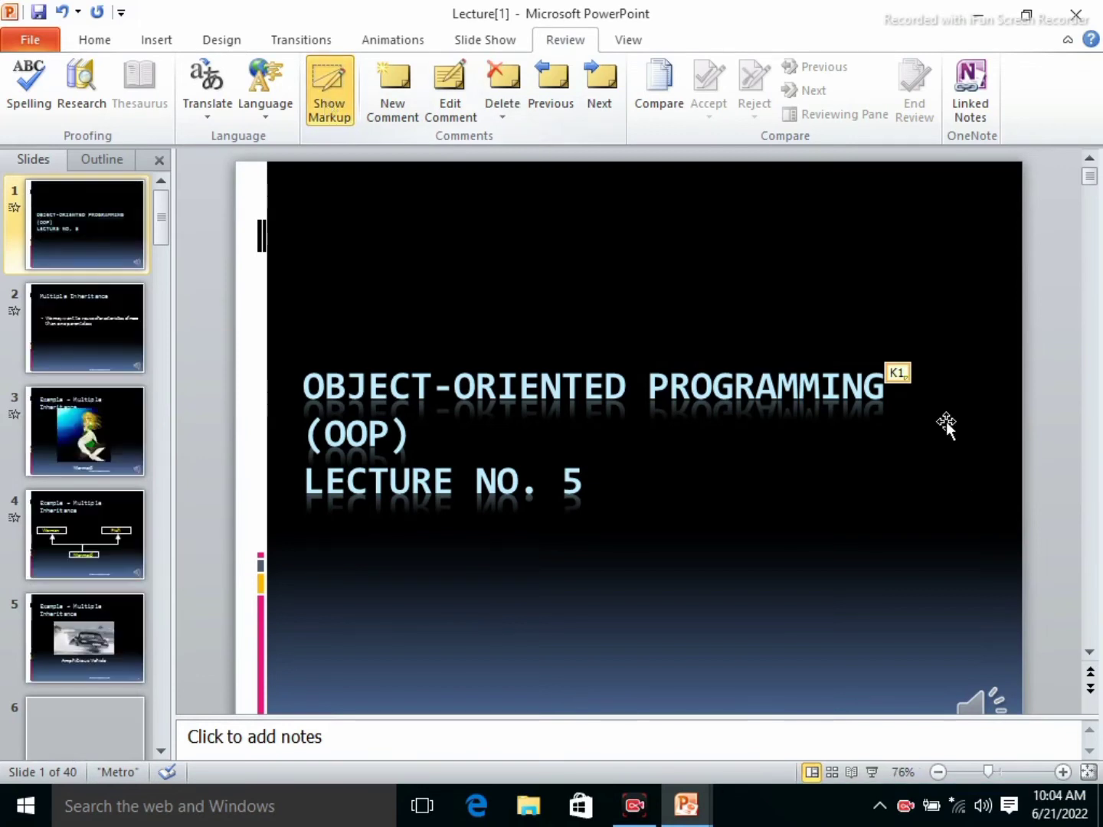
{"action": "left_click", "coordinate": [898, 374]}
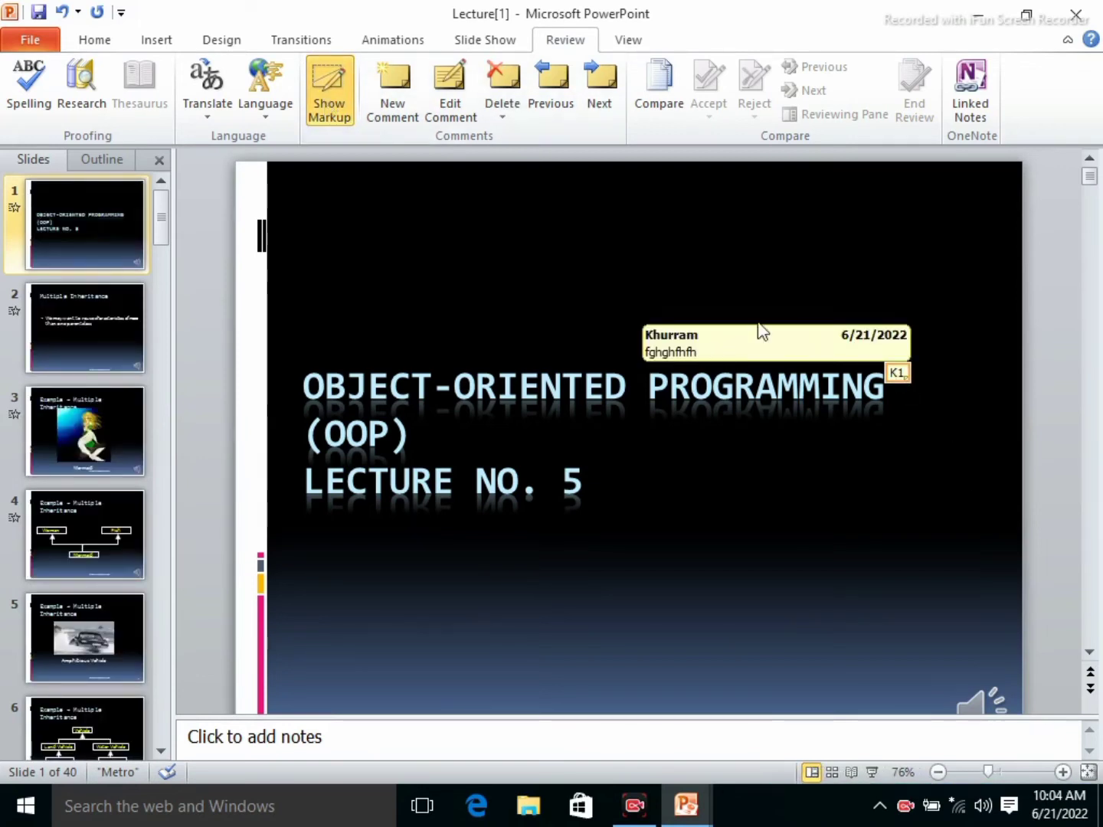
{"action": "left_click", "coordinate": [769, 215]}
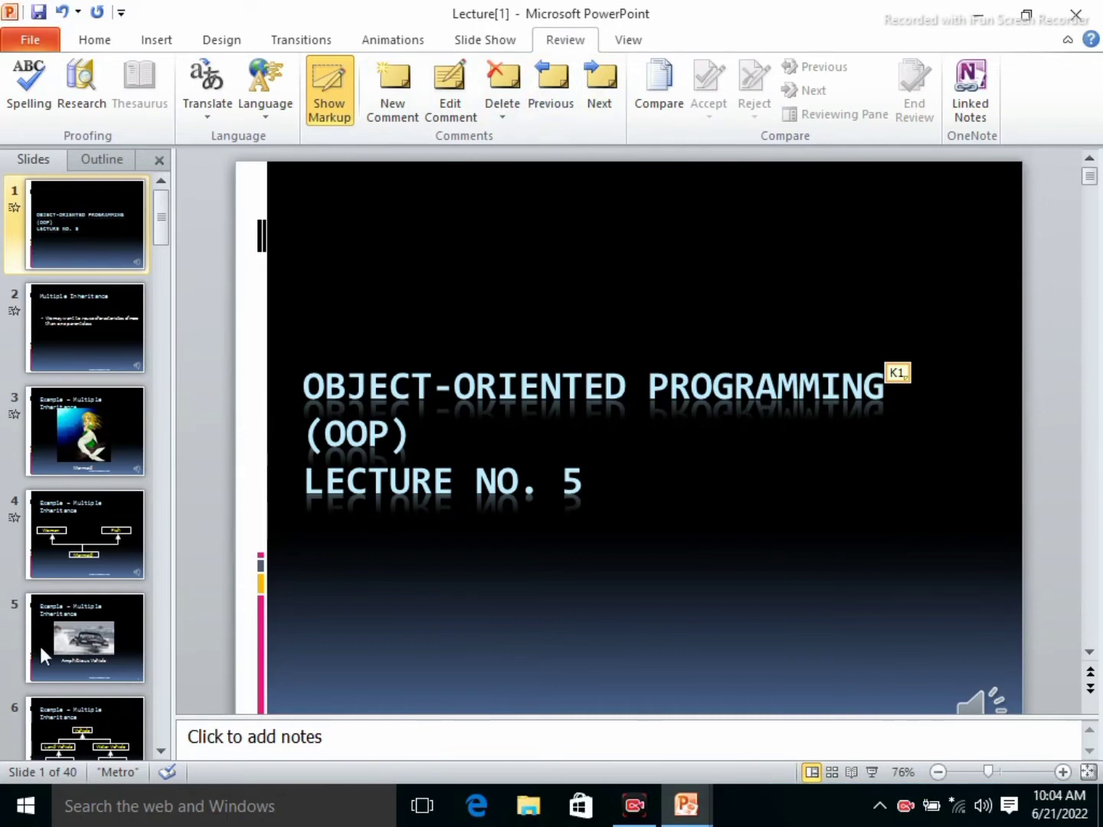
Select OBJECT in the title and attach a second comment reading 'name'.
{"action": "left_click", "coordinate": [520, 389]}
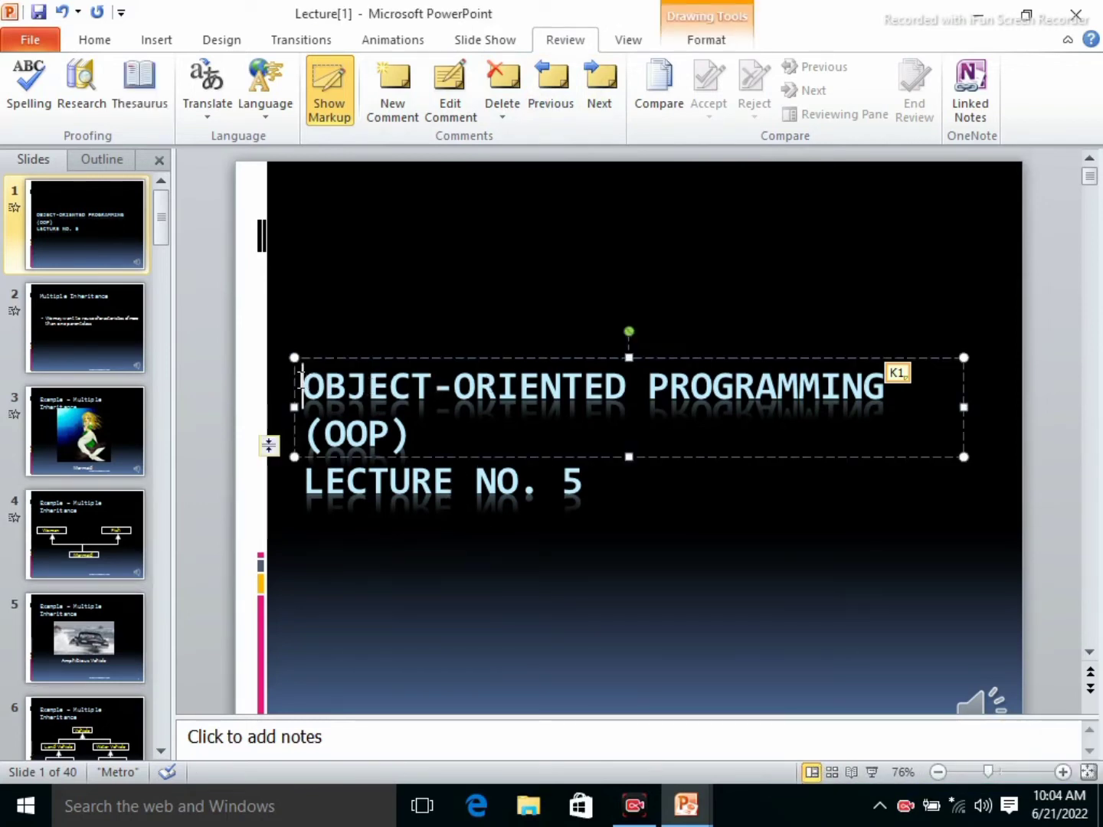
{"action": "left_click_drag", "start_coordinate": [301, 387], "coordinate": [432, 389]}
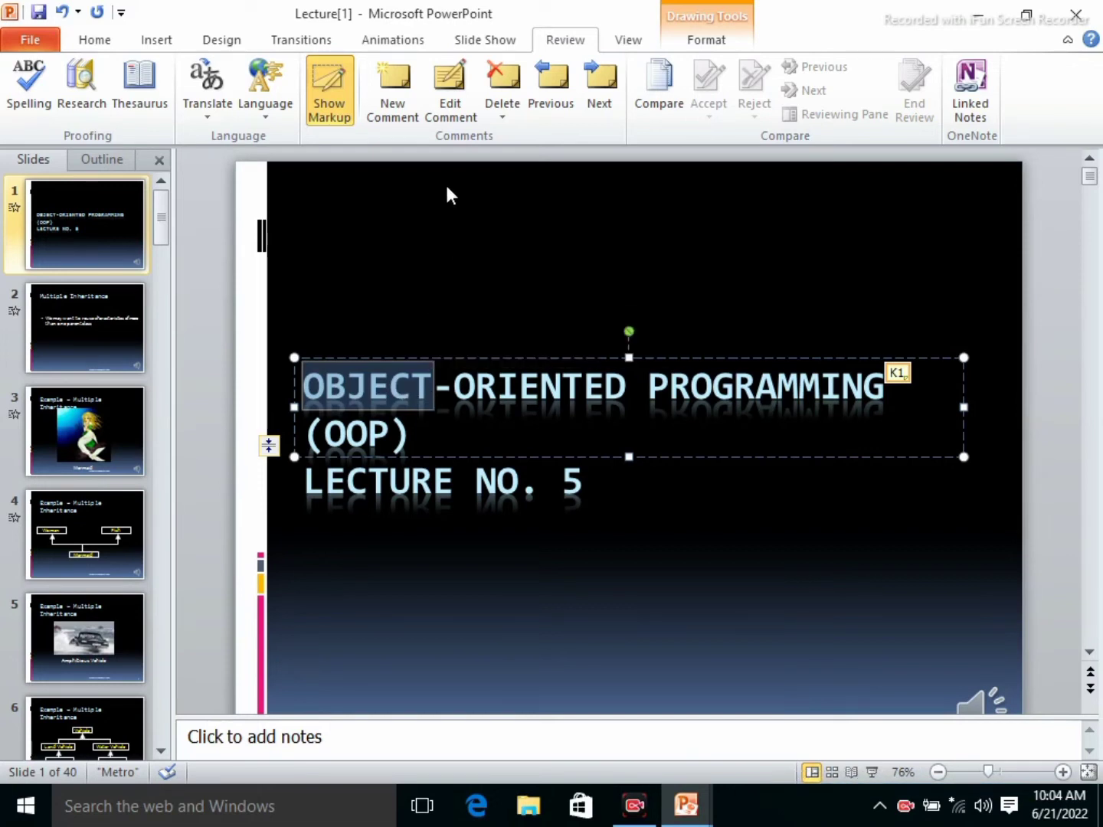
{"action": "left_click", "coordinate": [397, 100]}
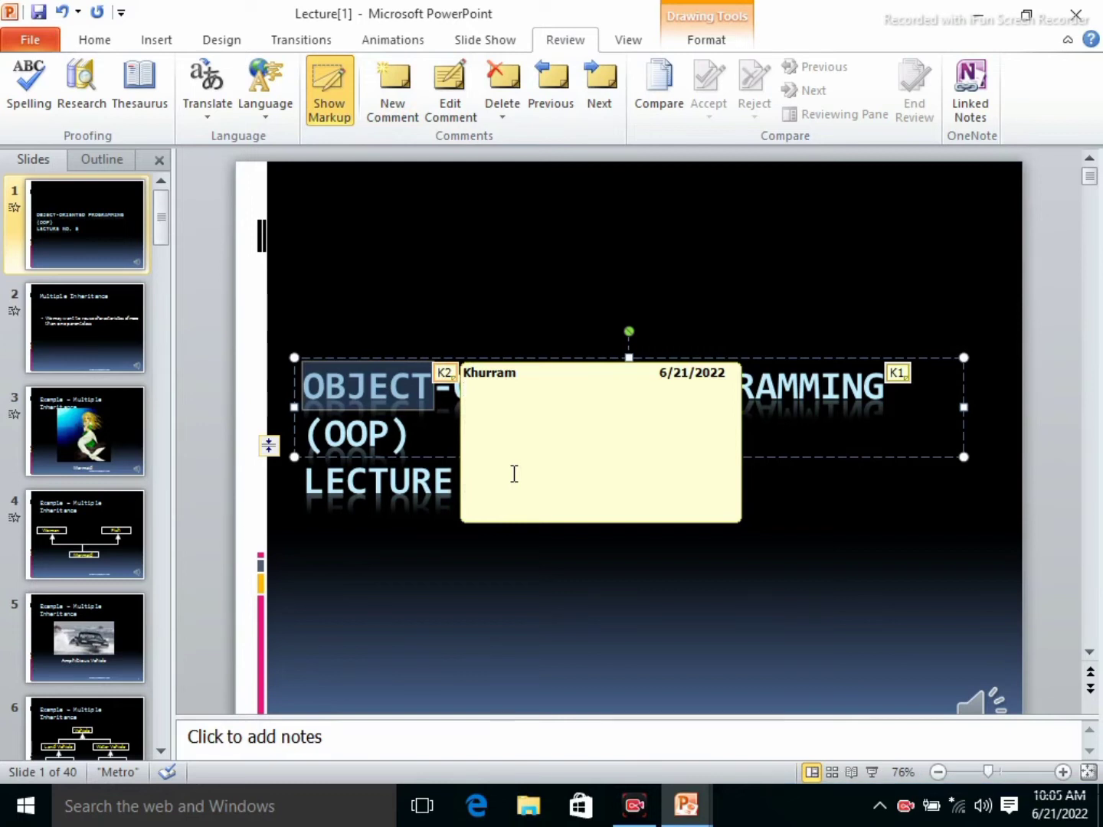
{"action": "type", "text": "name"}
{"action": "left_click", "coordinate": [558, 300]}
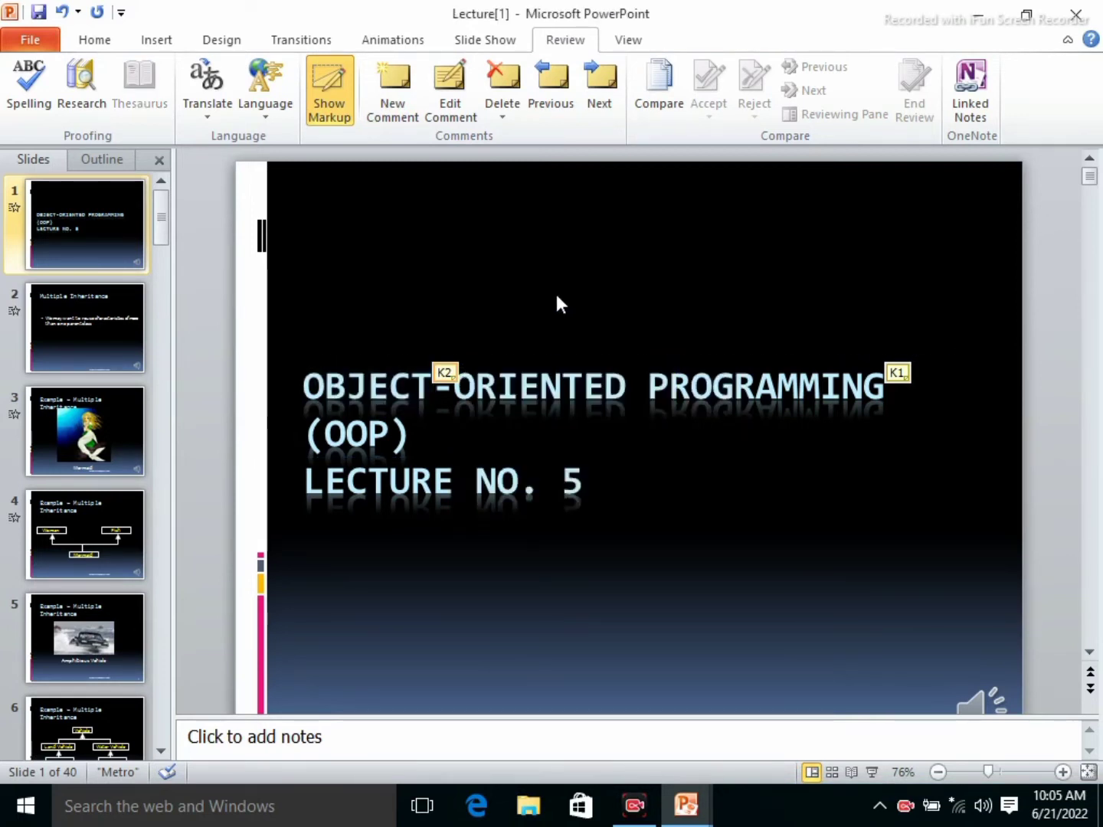
Cycle between the K1 and K2 comments with Next and Previous, then show the Delete options.
{"action": "left_click", "coordinate": [603, 90]}
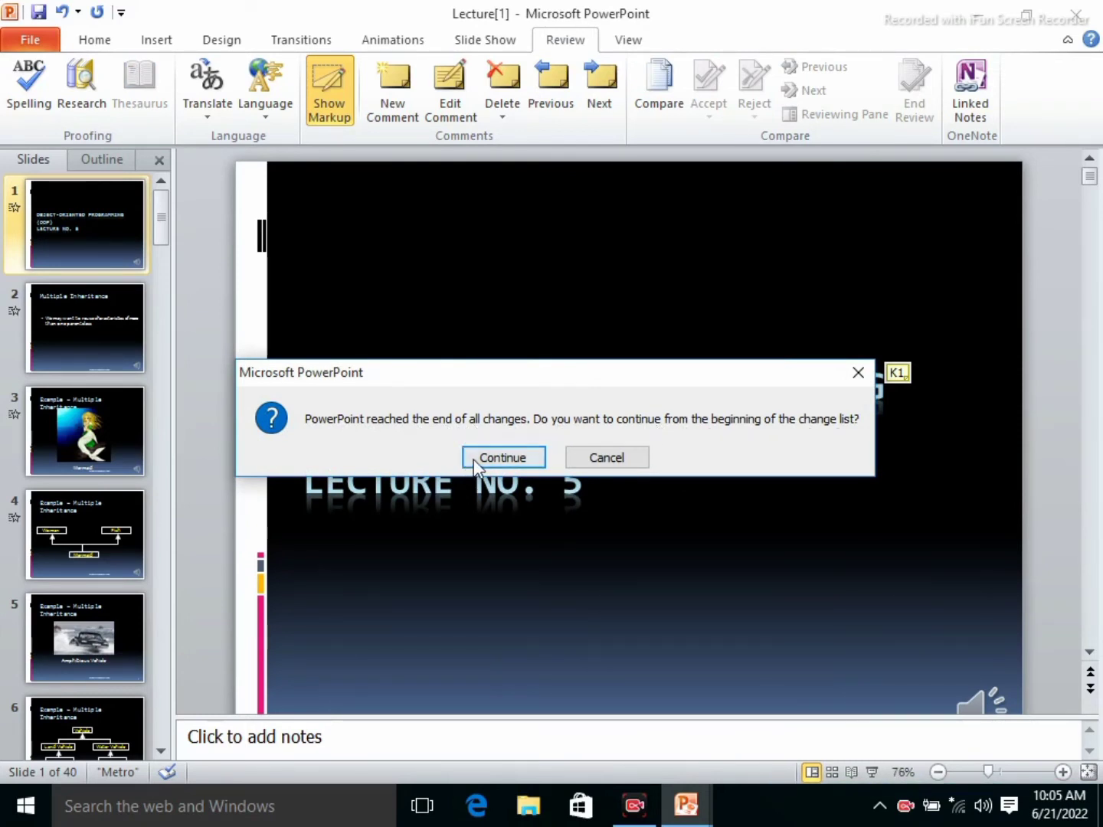
{"action": "left_click", "coordinate": [525, 456]}
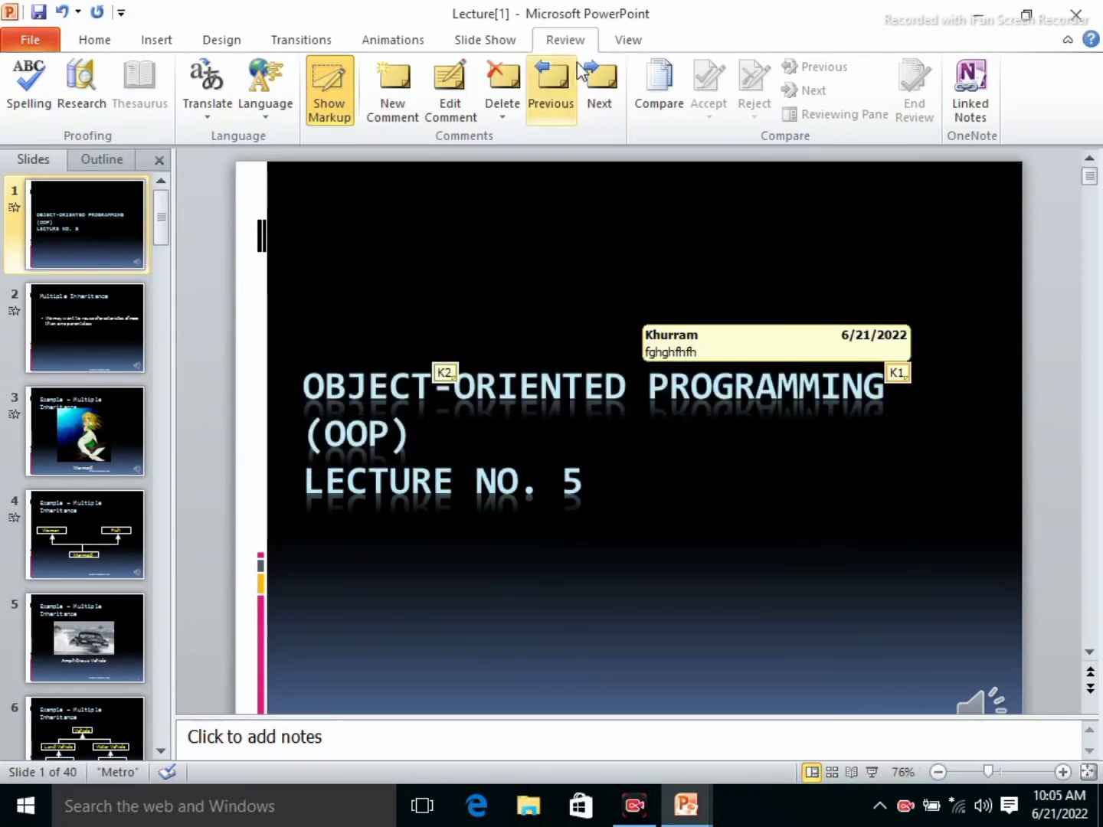
{"action": "left_click", "coordinate": [599, 77]}
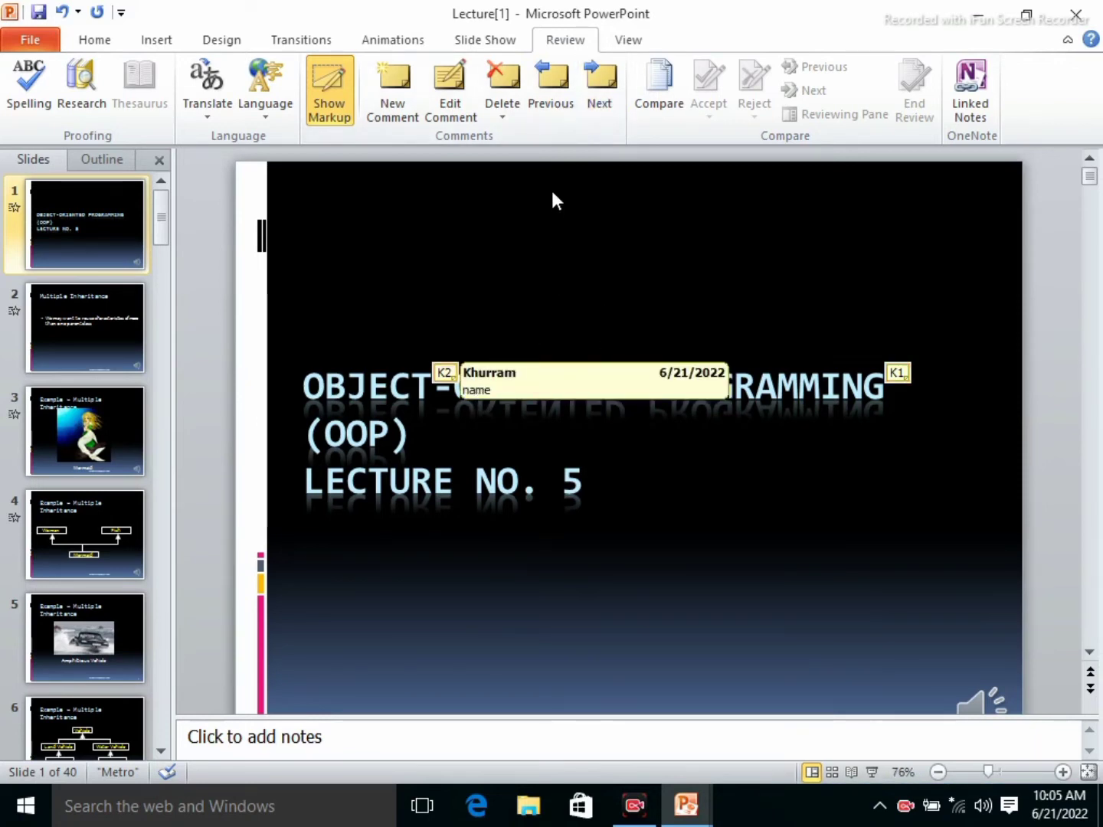
{"action": "left_click", "coordinate": [552, 83]}
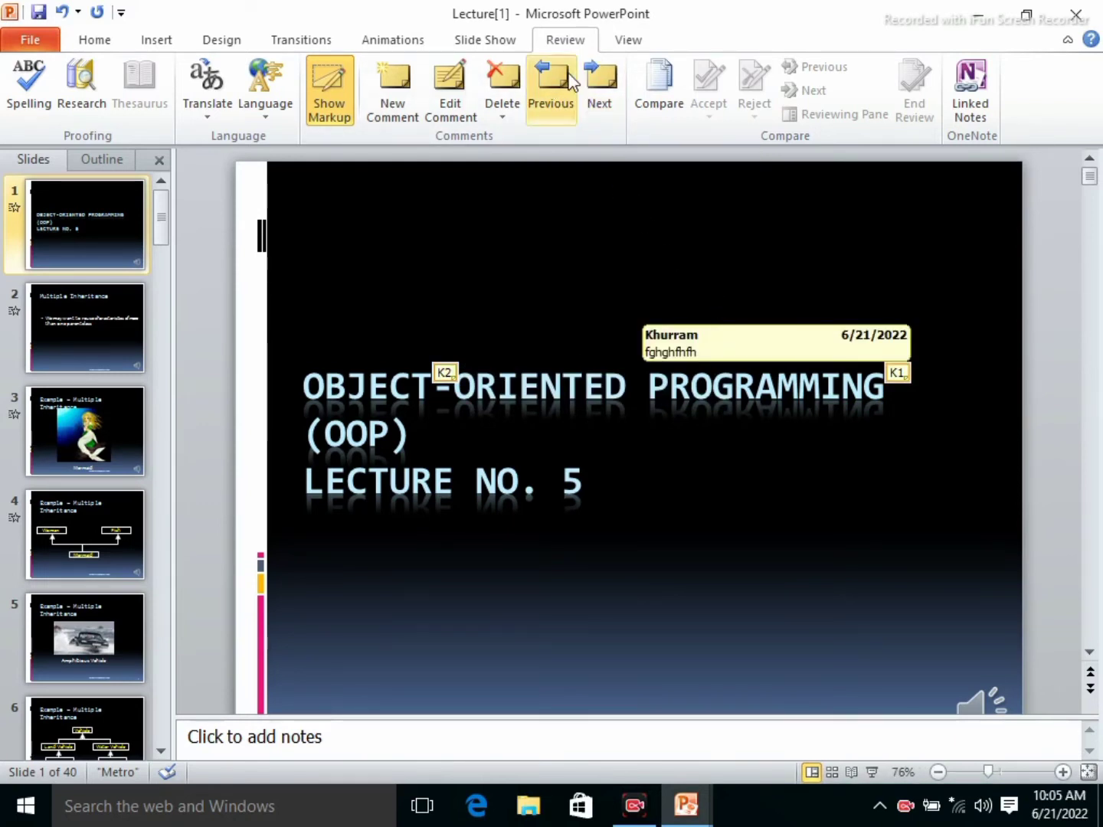
{"action": "left_click", "coordinate": [502, 115]}
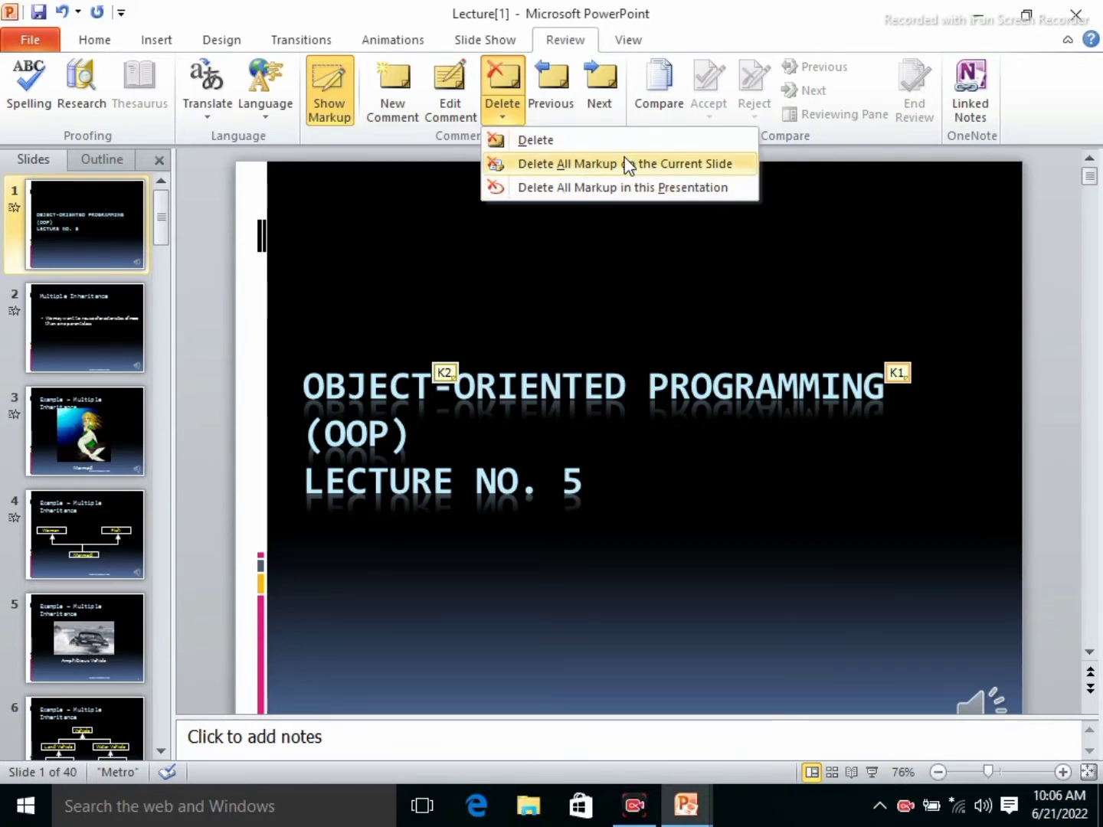
Delete all markup on the current slide, removing the K1 and K2 comments.
{"action": "left_click", "coordinate": [659, 164]}
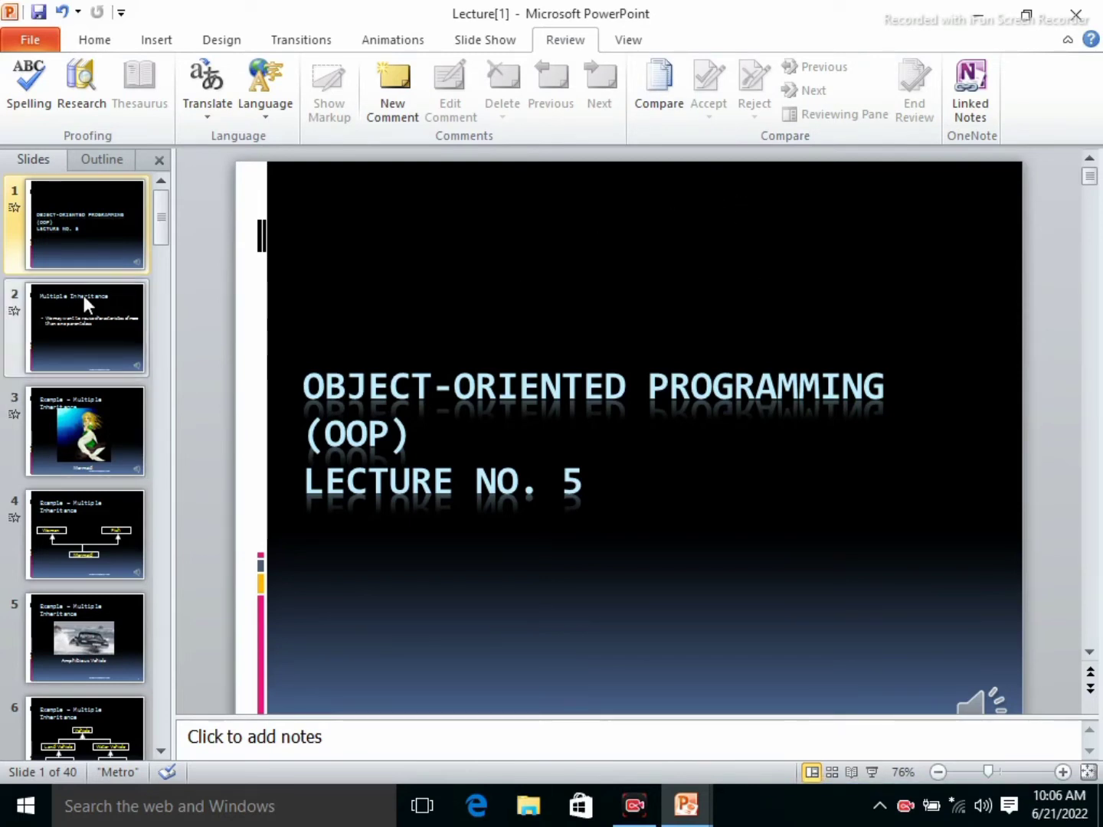
{"action": "mouse_move", "coordinate": [160, 221]}
{"action": "left_mouse_down"}
{"action": "mouse_move", "coordinate": [152, 400]}
{"action": "mouse_move", "coordinate": [164, 713]}
{"action": "left_mouse_up"}
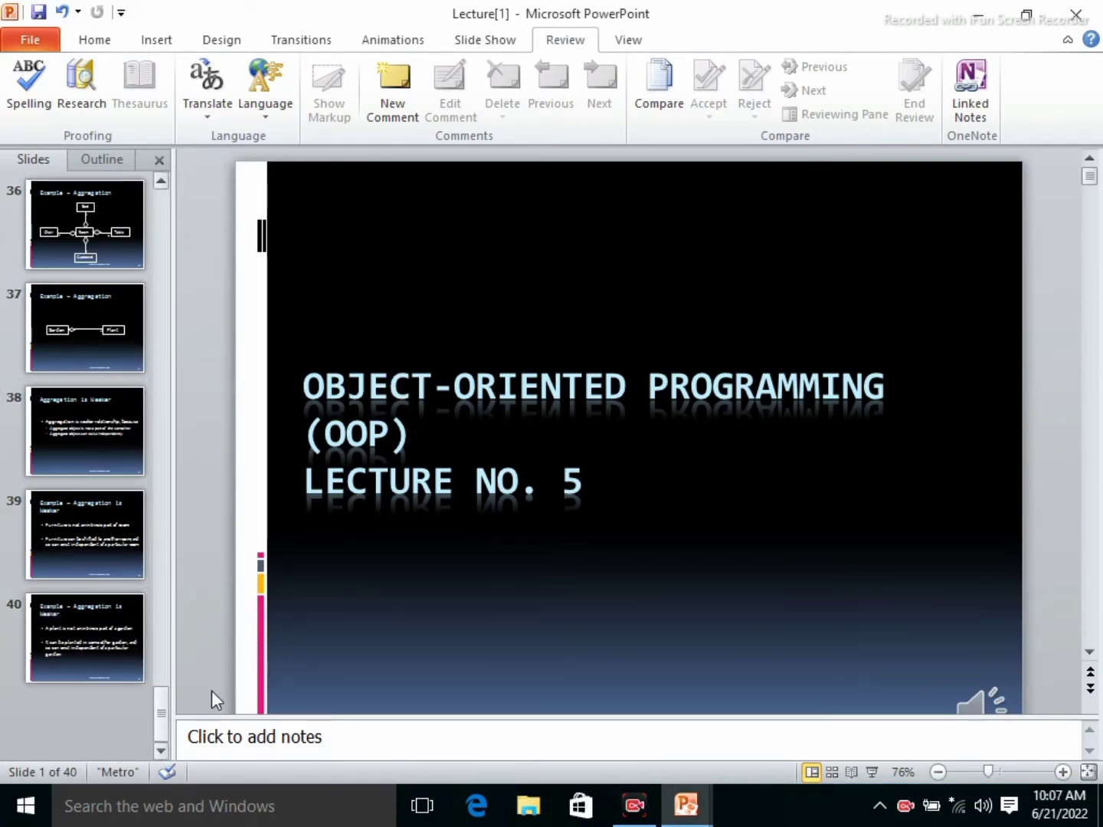
{"action": "left_click", "coordinate": [661, 78]}
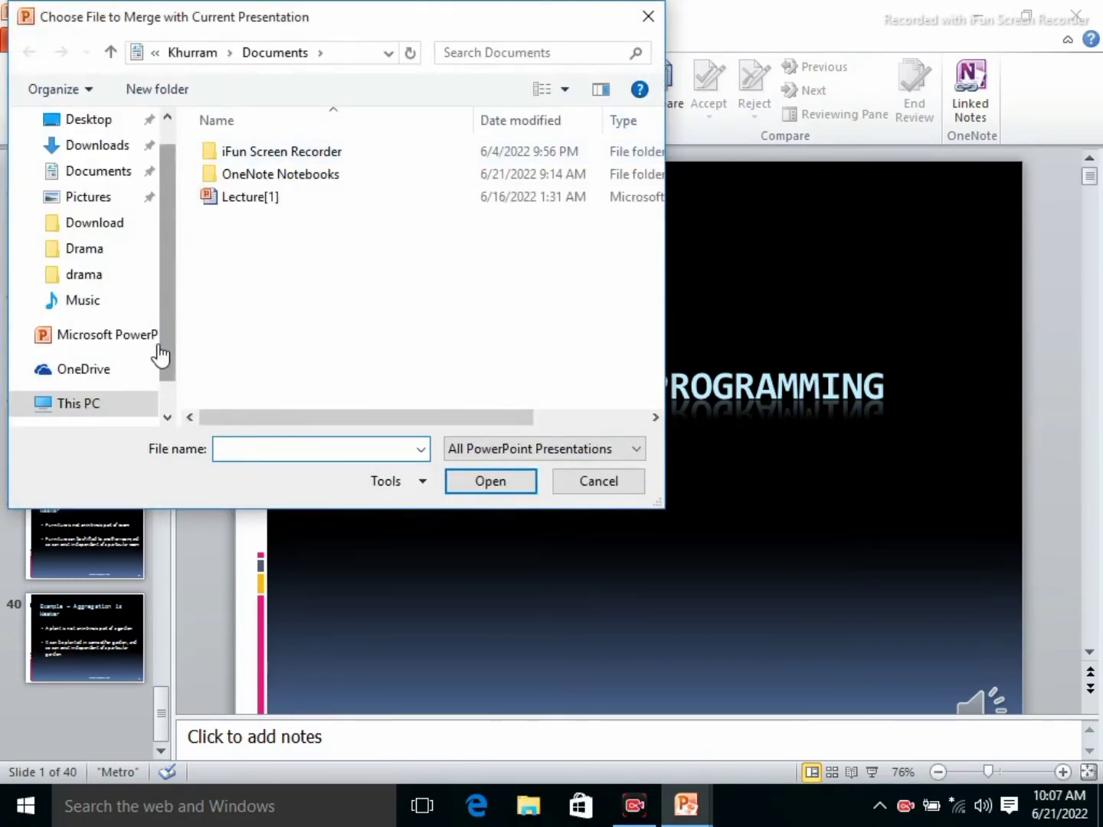
{"action": "left_click", "coordinate": [98, 179]}
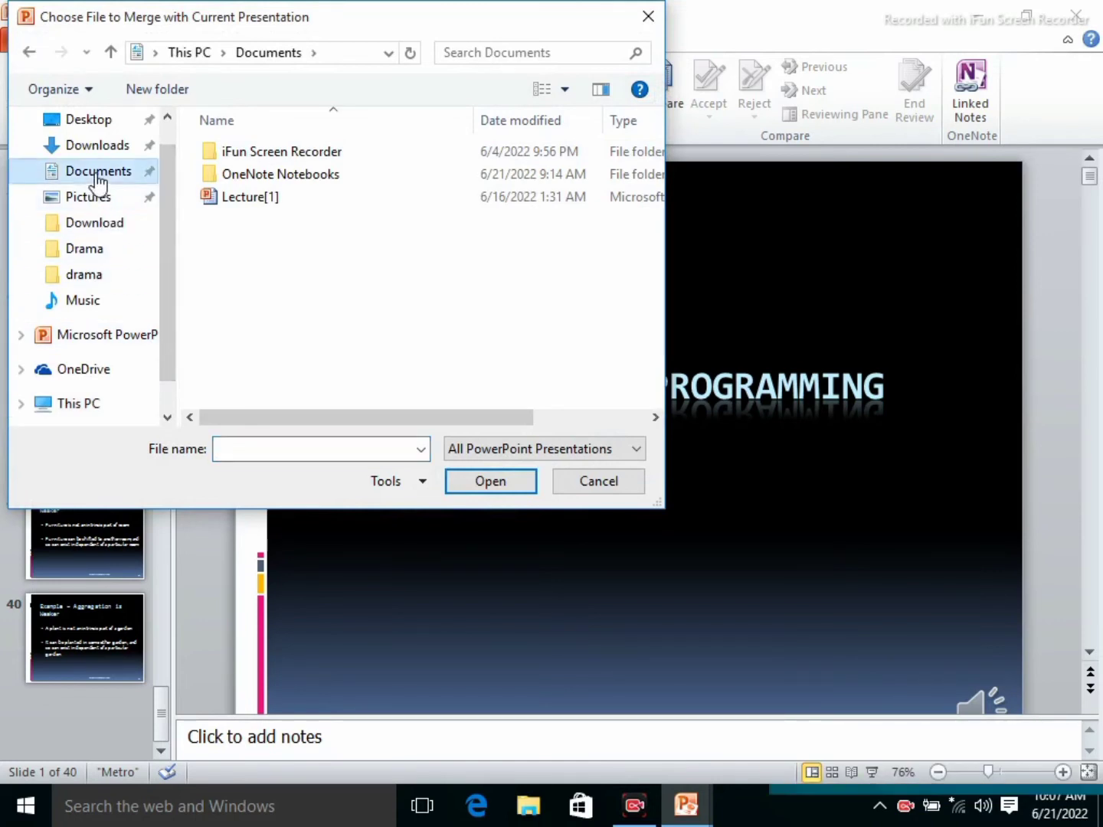
{"action": "left_click", "coordinate": [311, 202]}
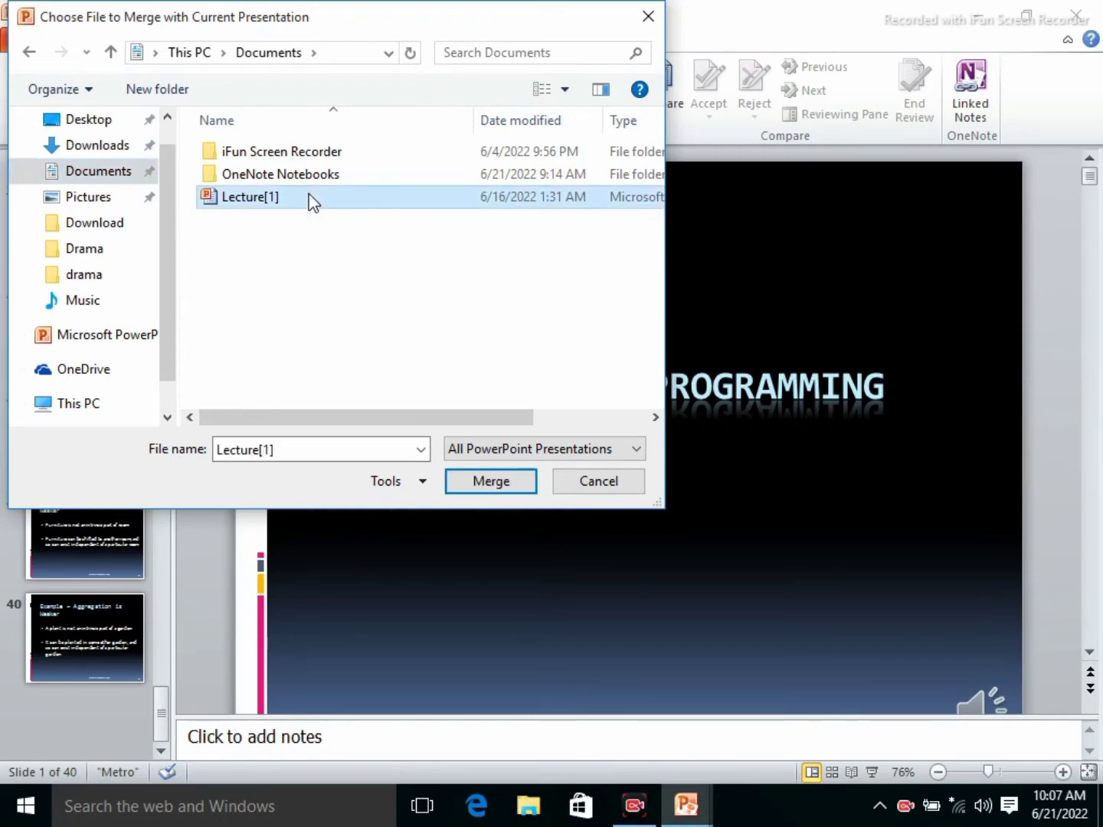
{"action": "left_click", "coordinate": [503, 487]}
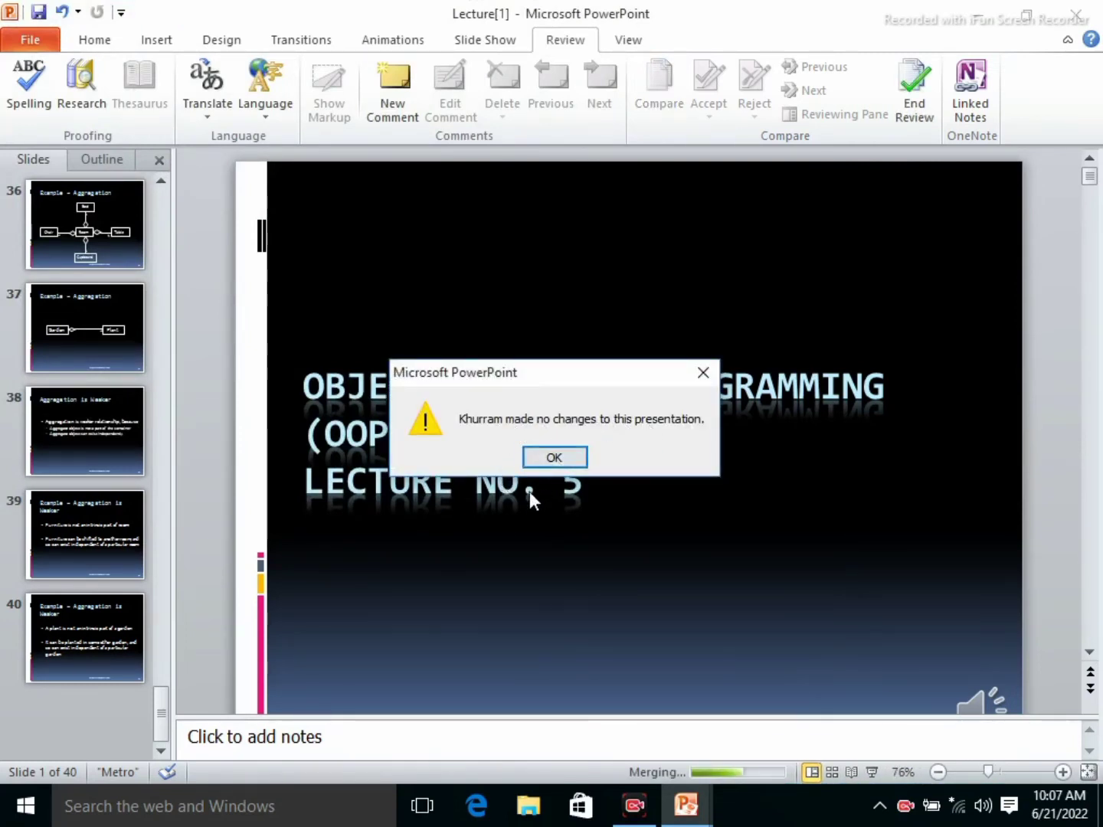
{"action": "left_click", "coordinate": [567, 458]}
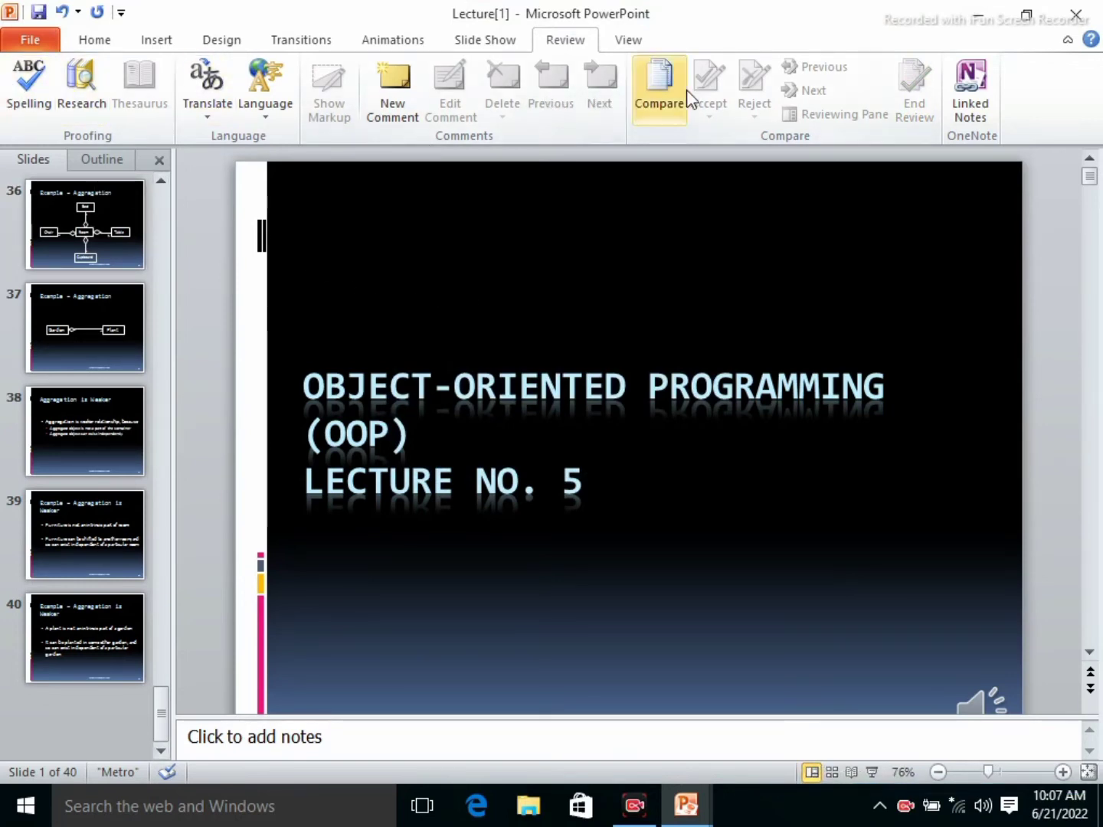
{"action": "left_click", "coordinate": [655, 114]}
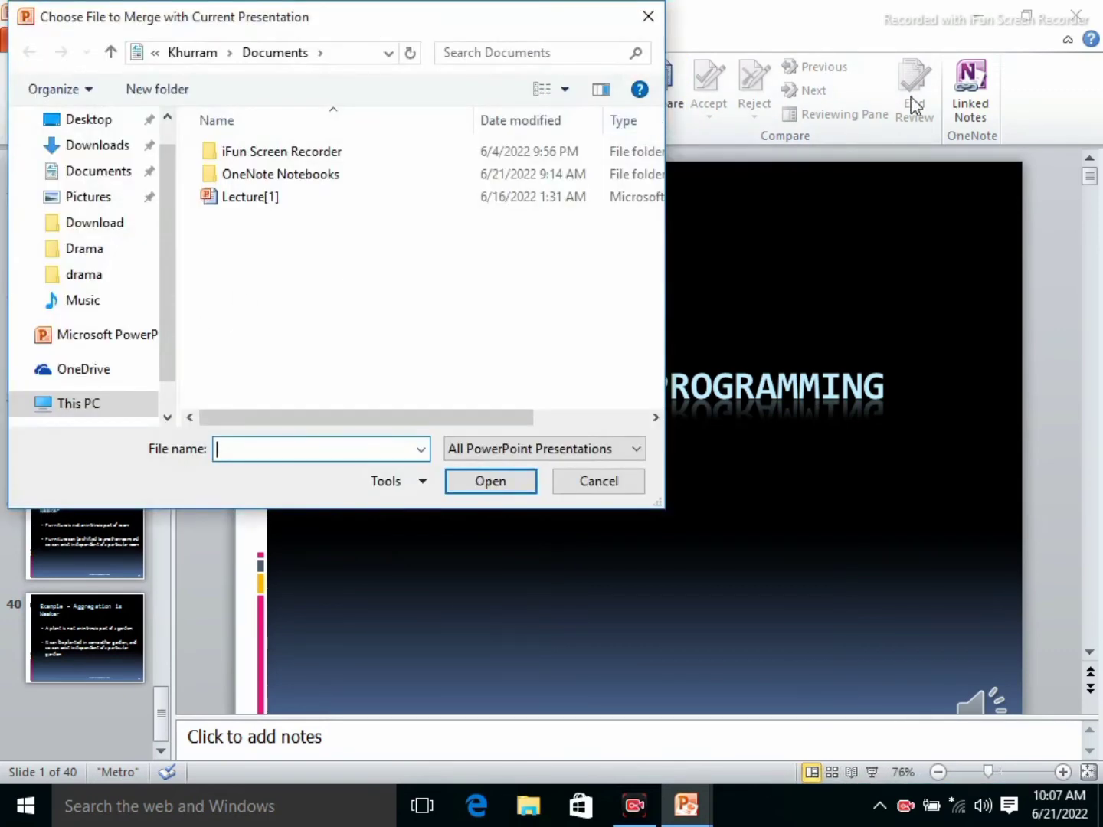
{"action": "left_click", "coordinate": [648, 16]}
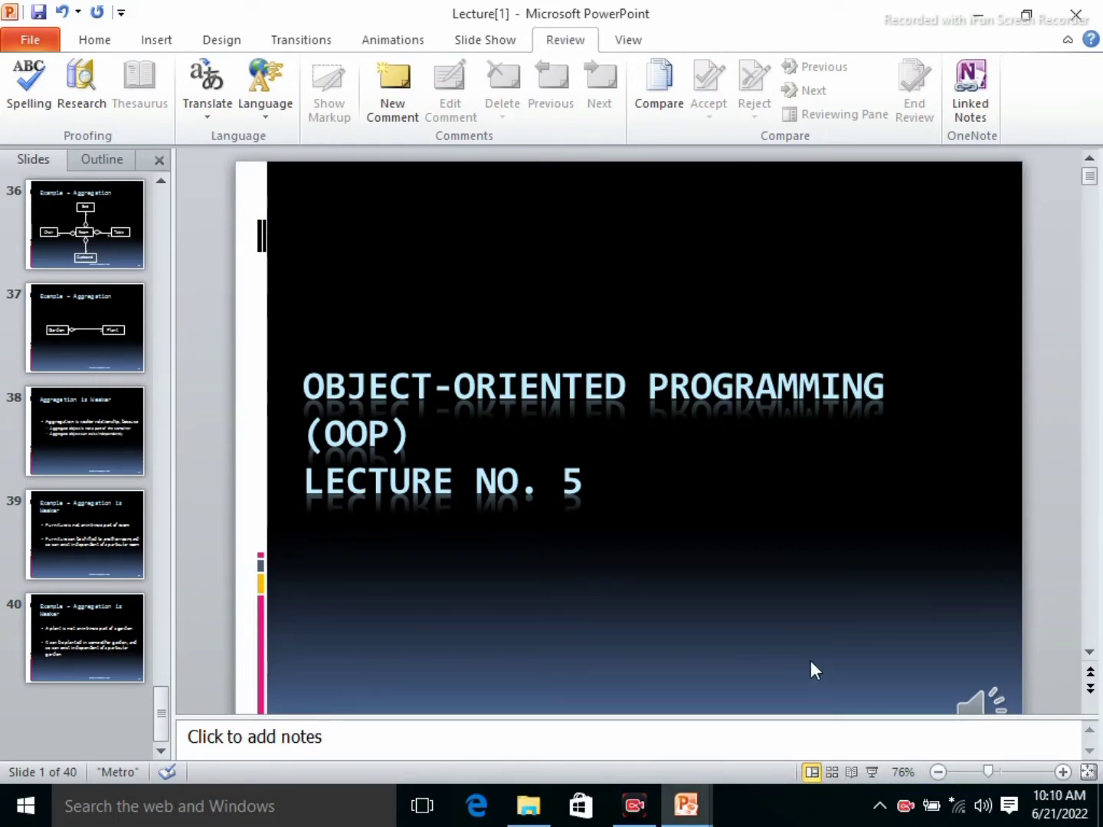
Compare against Lecture #3 from Documents and merge it into this deck.
{"action": "left_click", "coordinate": [648, 107]}
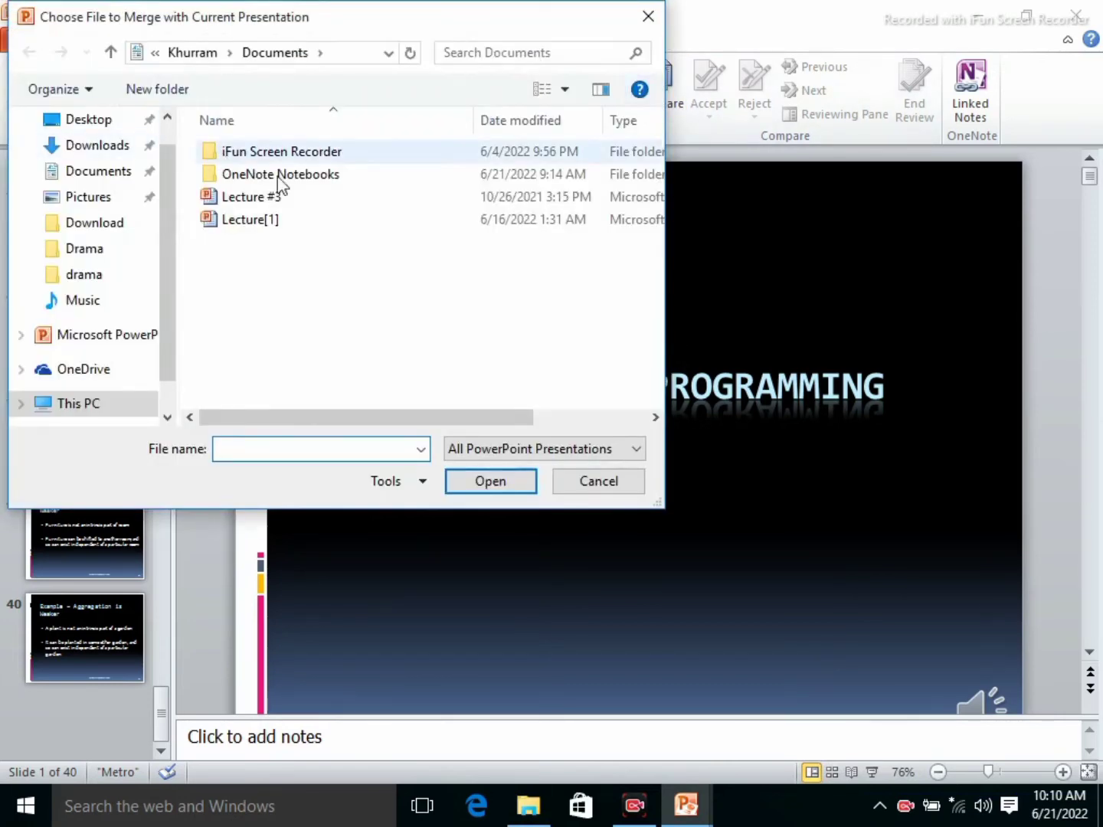
{"action": "left_click", "coordinate": [244, 201]}
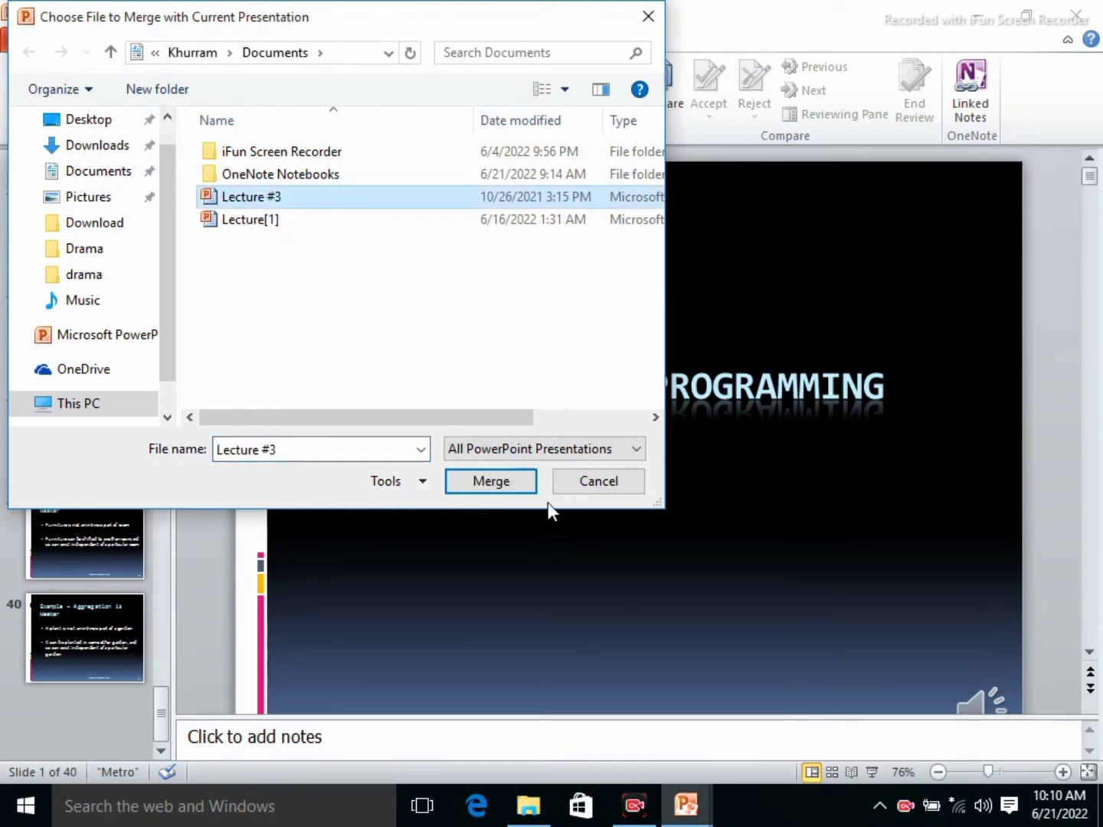
{"action": "left_click", "coordinate": [528, 483]}
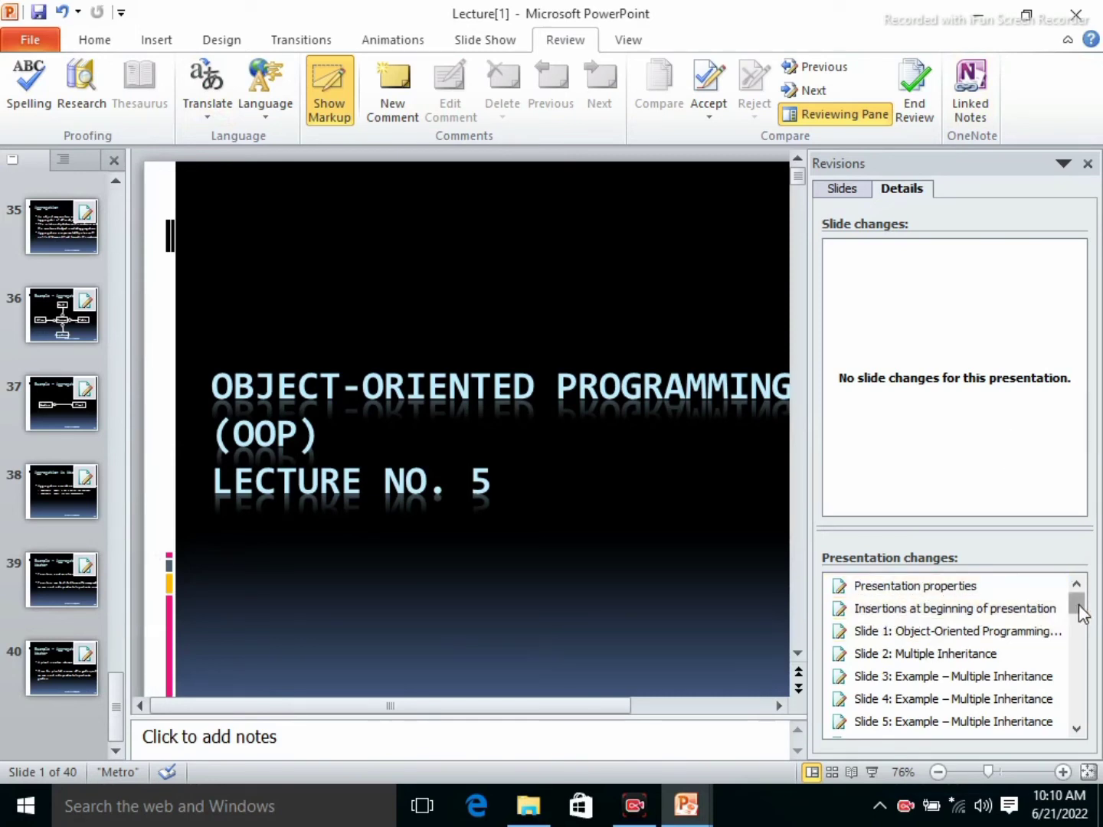
Expand the revision markers above the title slide to list the inserted Lecture No. 3 slides.
{"action": "left_click_drag", "start_coordinate": [1078, 603], "coordinate": [1086, 630]}
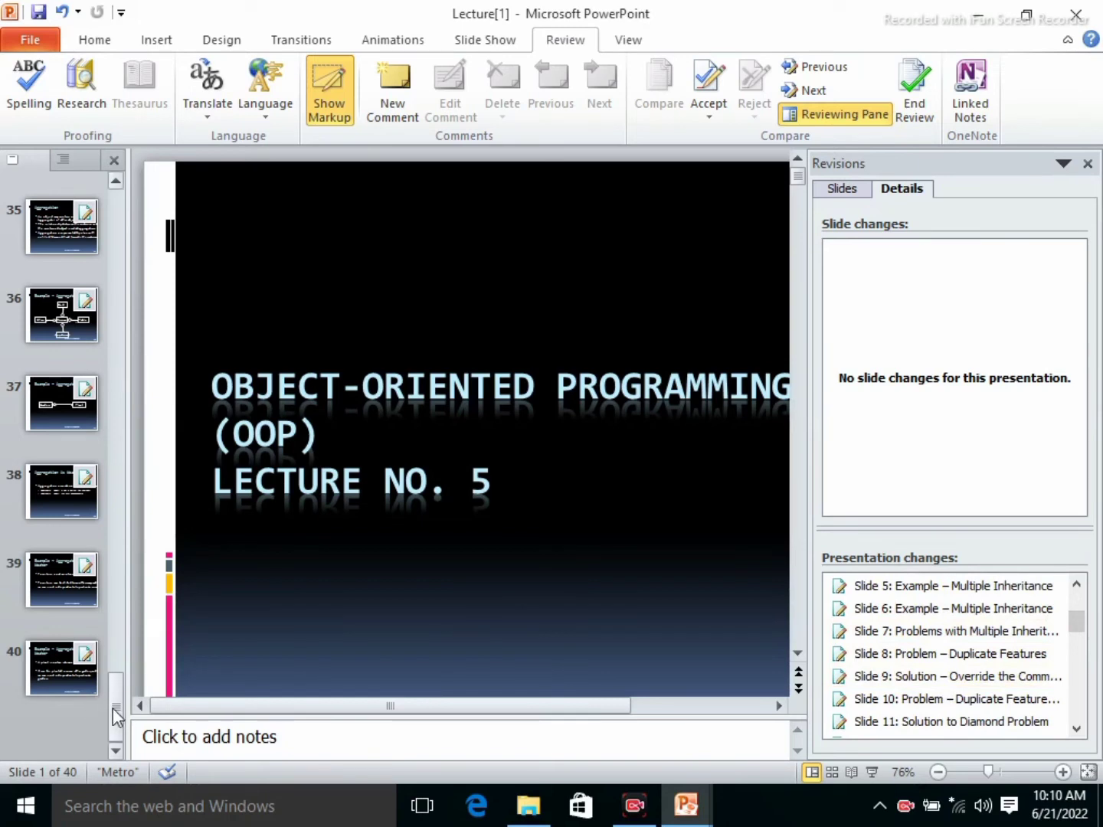
{"action": "left_click_drag", "start_coordinate": [111, 703], "coordinate": [133, 361]}
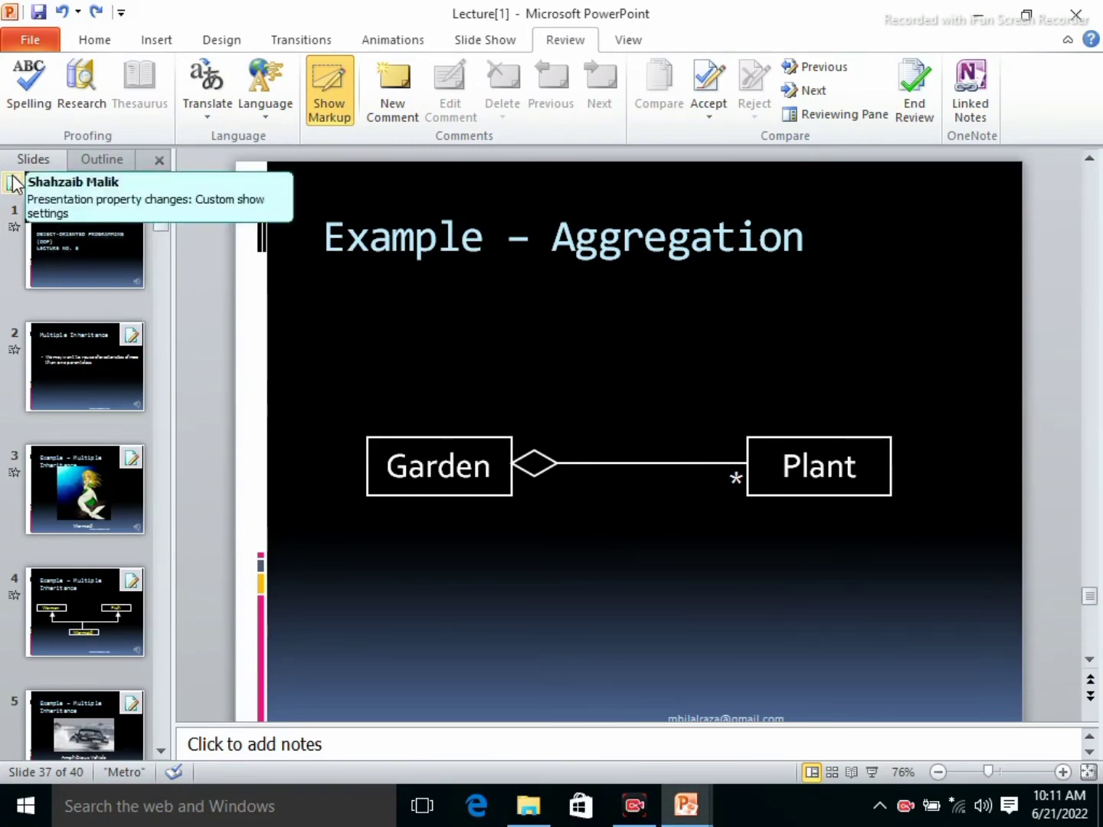
{"action": "left_click", "coordinate": [13, 182]}
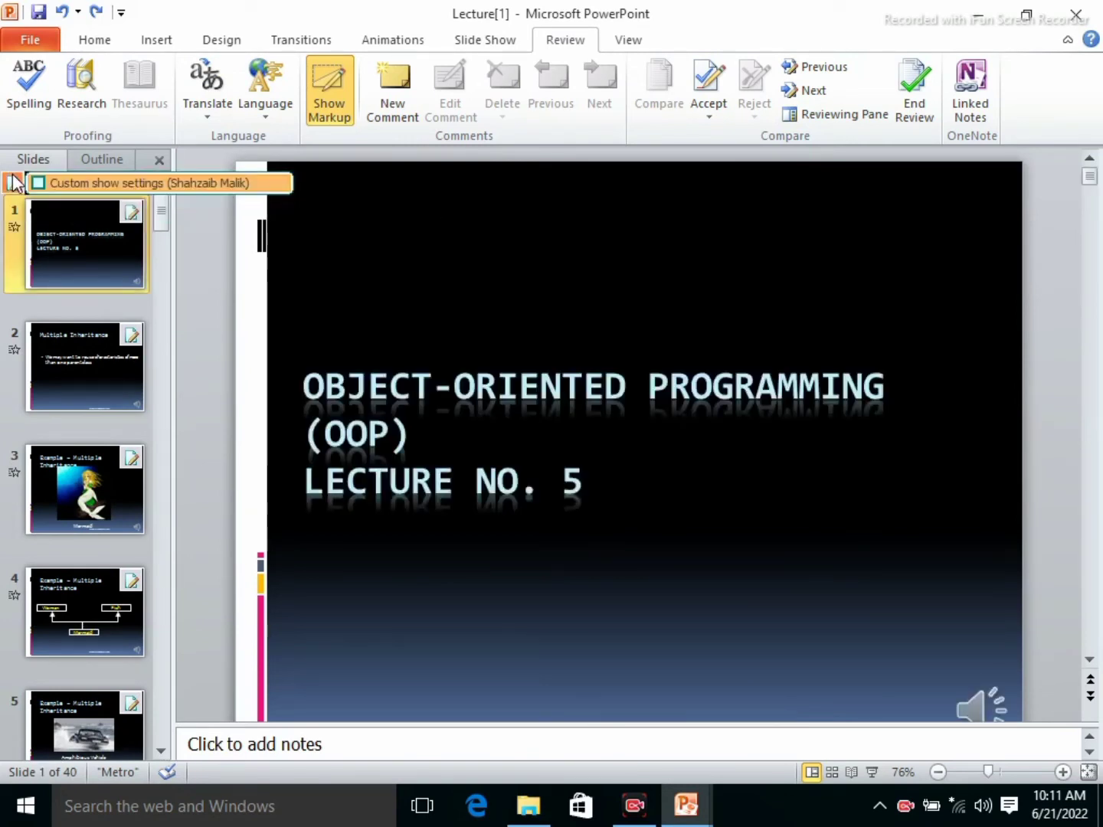
{"action": "left_click", "coordinate": [272, 256]}
{"action": "left_click", "coordinate": [41, 183]}
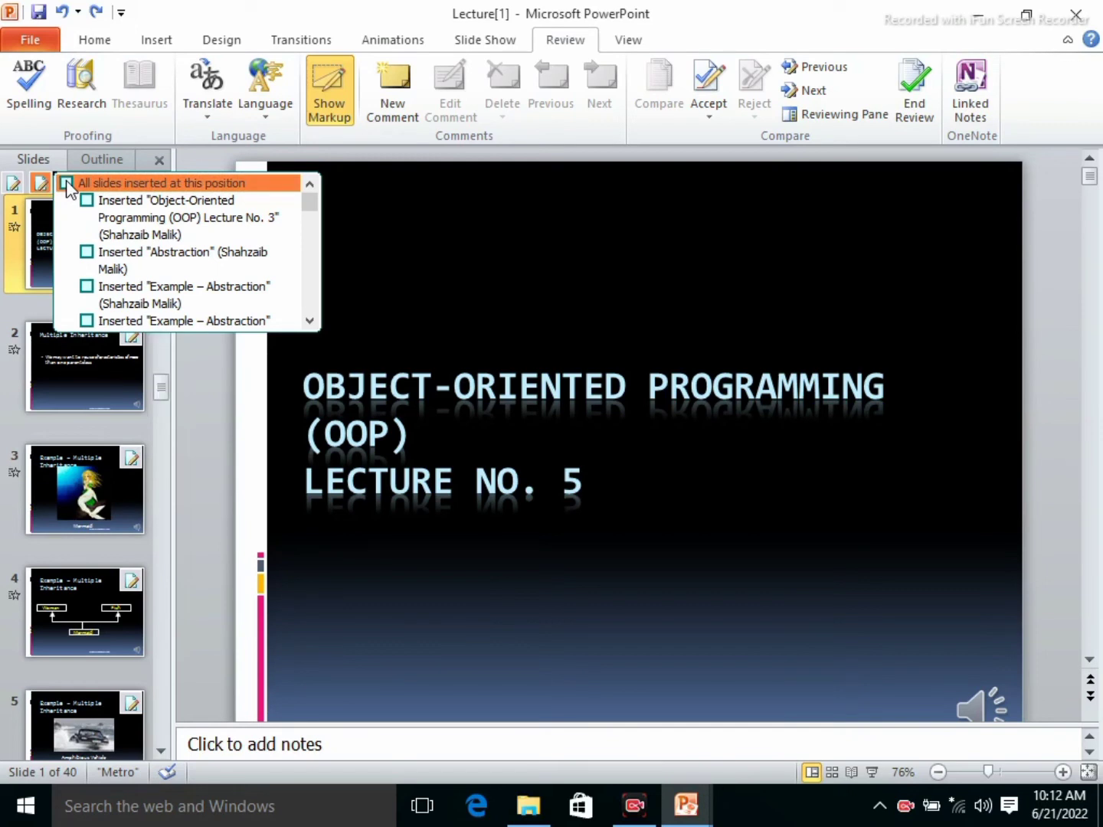
{"action": "left_click", "coordinate": [65, 183]}
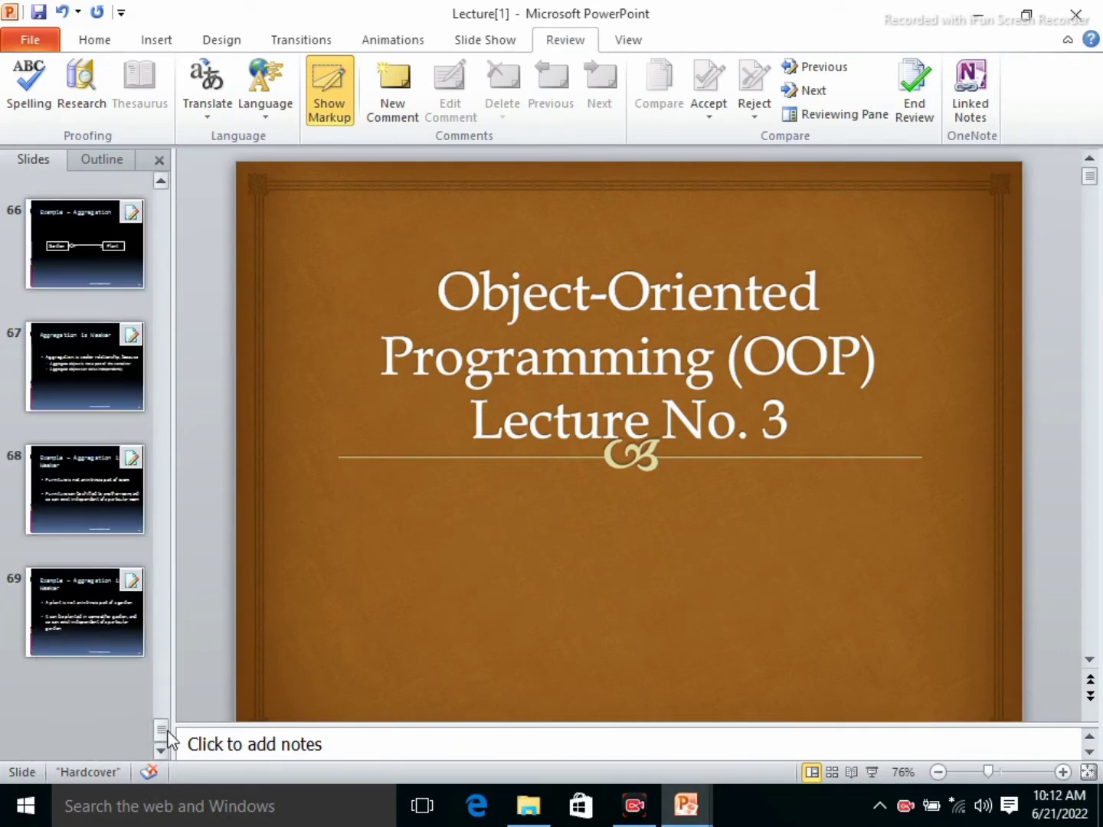
{"action": "left_click_drag", "start_coordinate": [162, 732], "coordinate": [120, 174]}
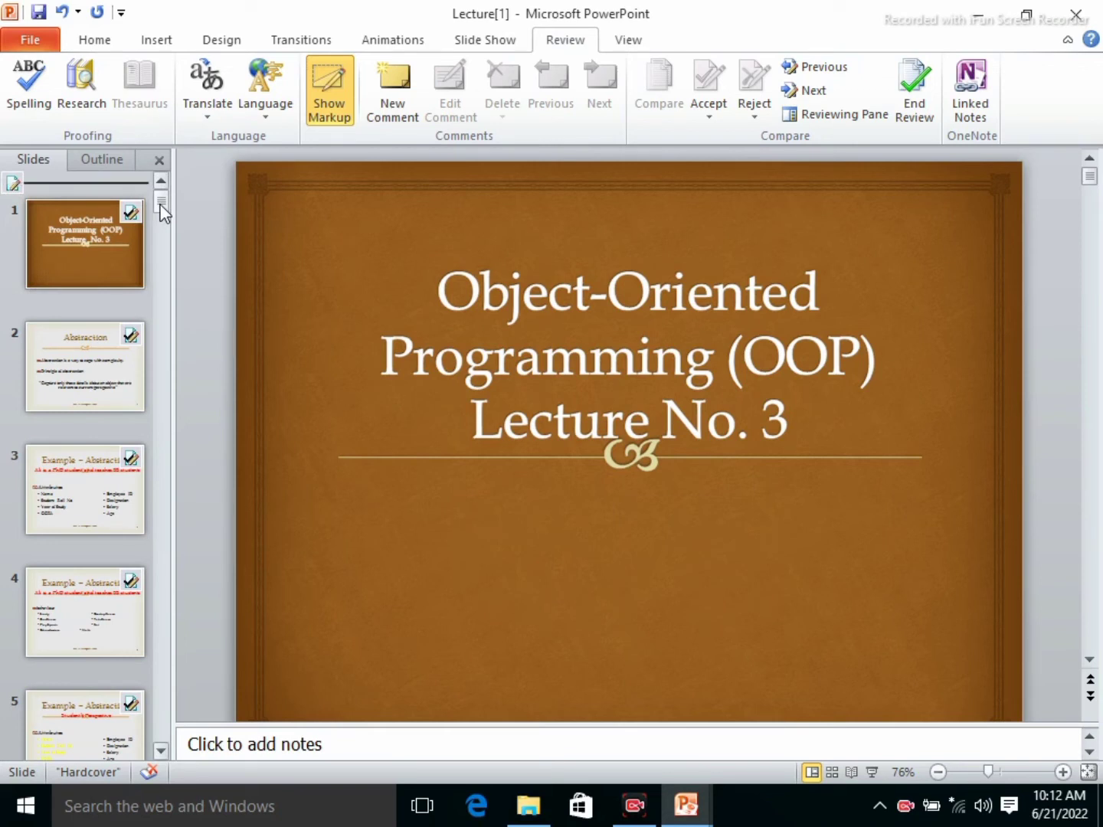
{"action": "mouse_move", "coordinate": [160, 206]}
{"action": "left_mouse_down"}
{"action": "mouse_move", "coordinate": [161, 460]}
{"action": "mouse_move", "coordinate": [164, 431]}
{"action": "left_mouse_up"}
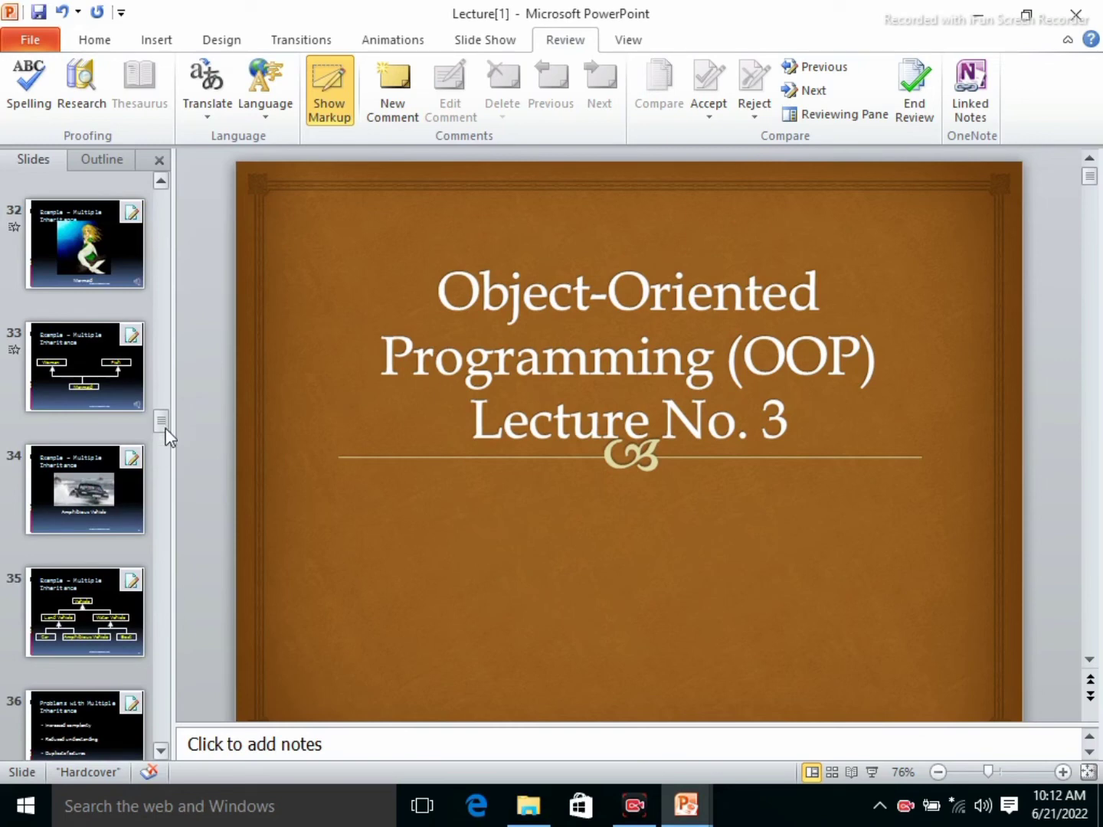
{"action": "left_click_drag", "start_coordinate": [161, 371], "coordinate": [187, 320]}
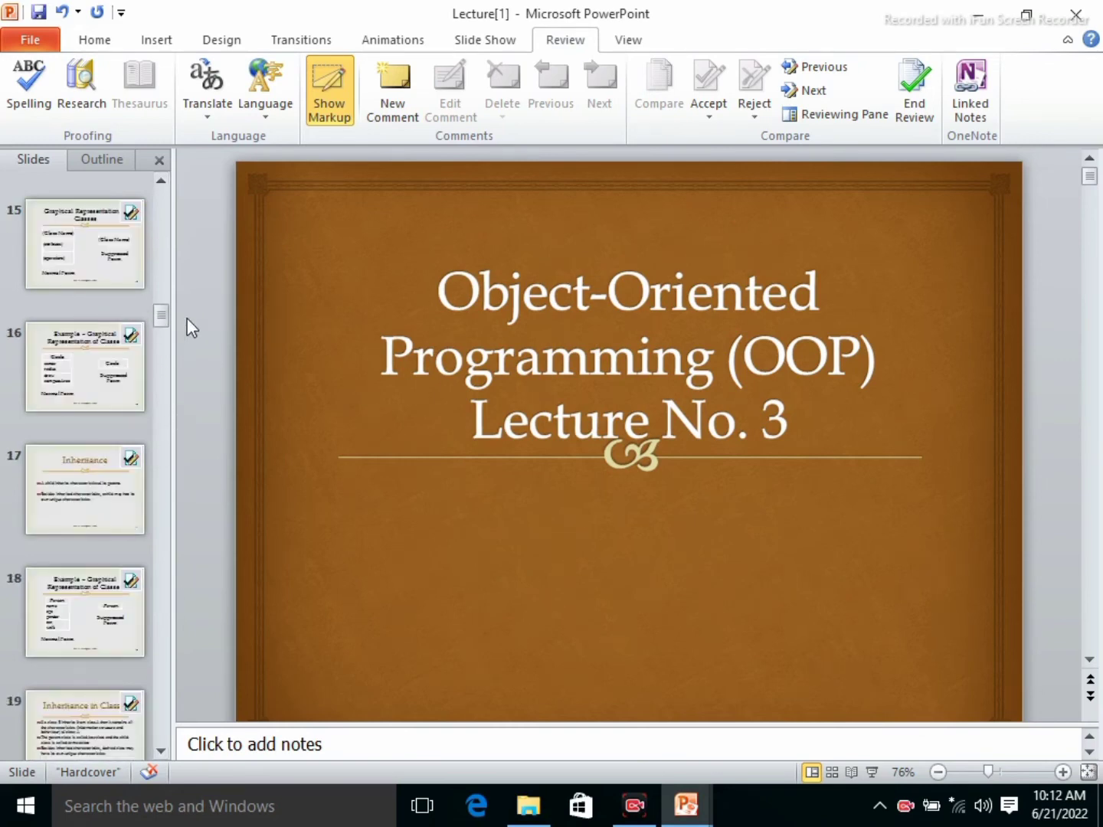
{"action": "left_click_drag", "start_coordinate": [159, 318], "coordinate": [163, 374]}
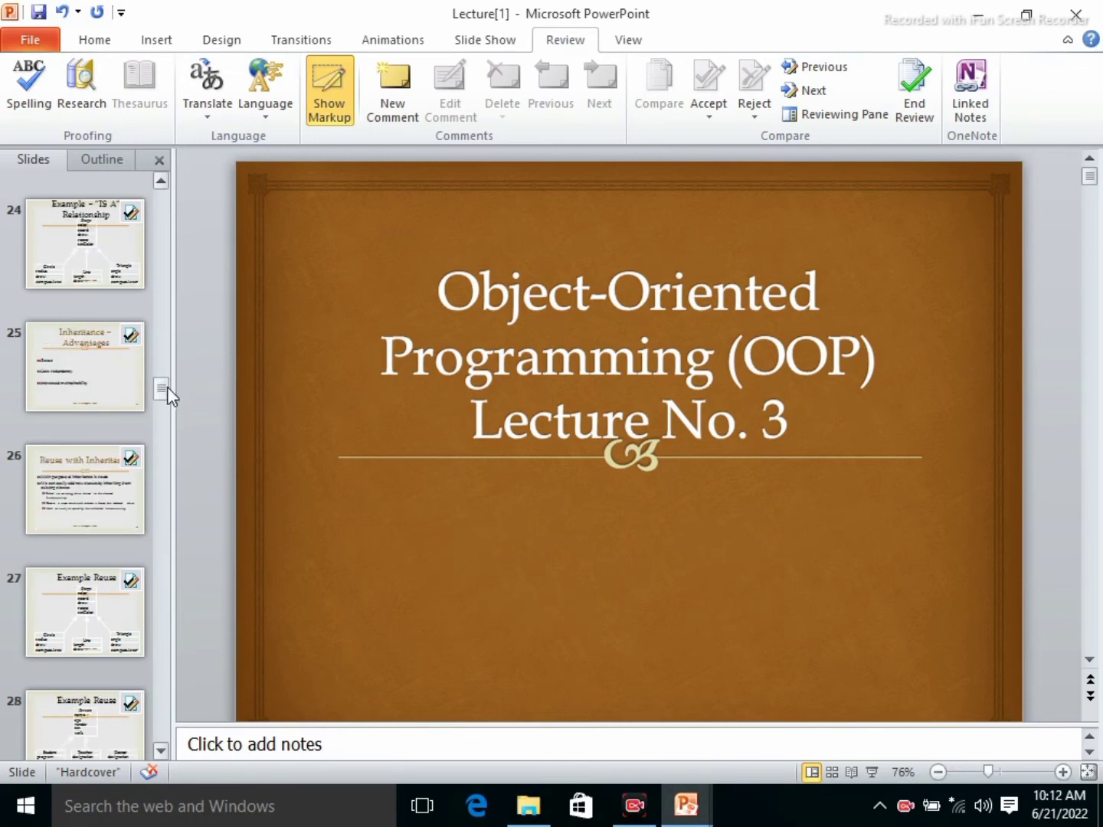
{"action": "left_click_drag", "start_coordinate": [154, 436], "coordinate": [151, 452]}
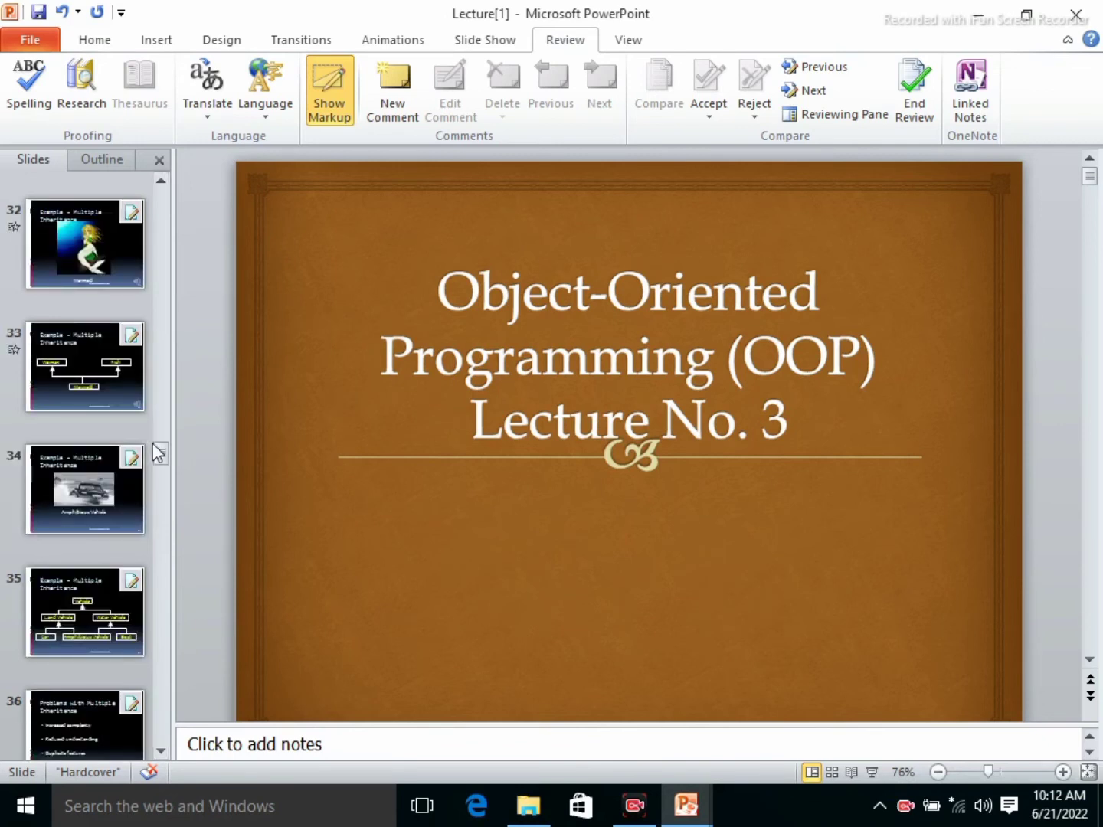
{"action": "left_click", "coordinate": [161, 429]}
{"action": "left_click_drag", "start_coordinate": [169, 452], "coordinate": [174, 396]}
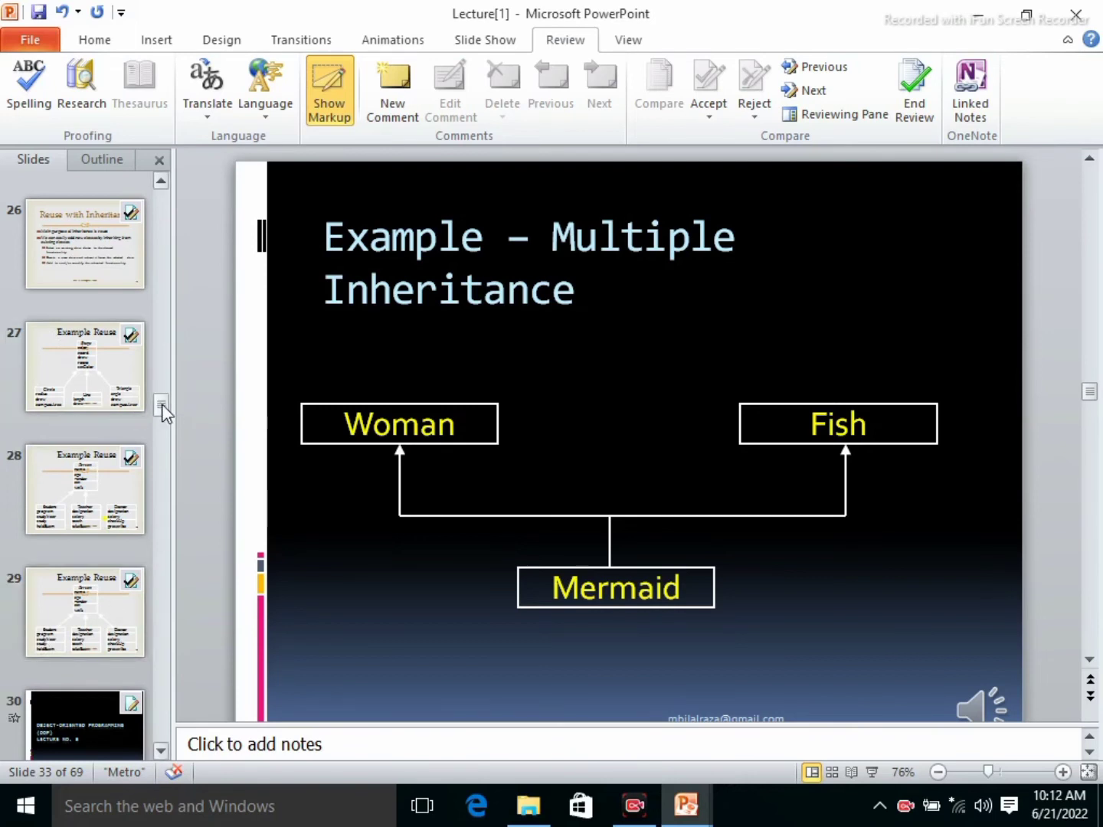
{"action": "left_click_drag", "start_coordinate": [162, 404], "coordinate": [167, 560]}
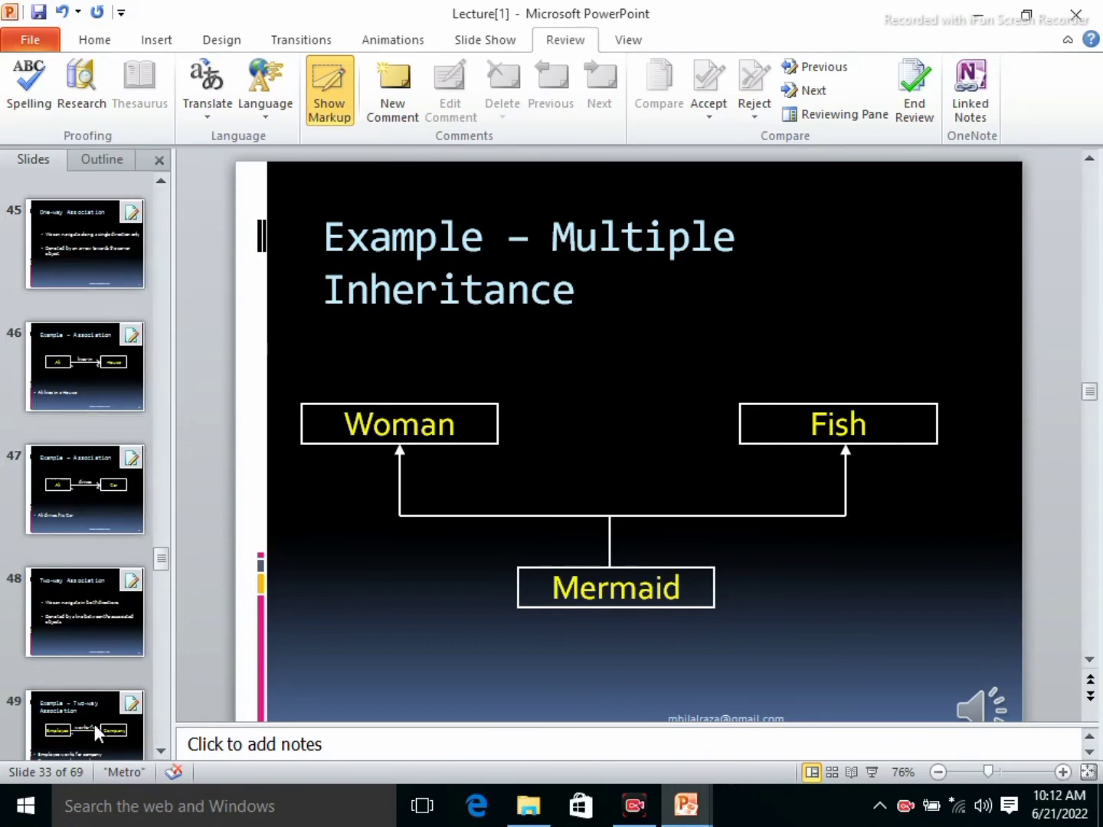
{"action": "left_click_drag", "start_coordinate": [162, 559], "coordinate": [162, 728]}
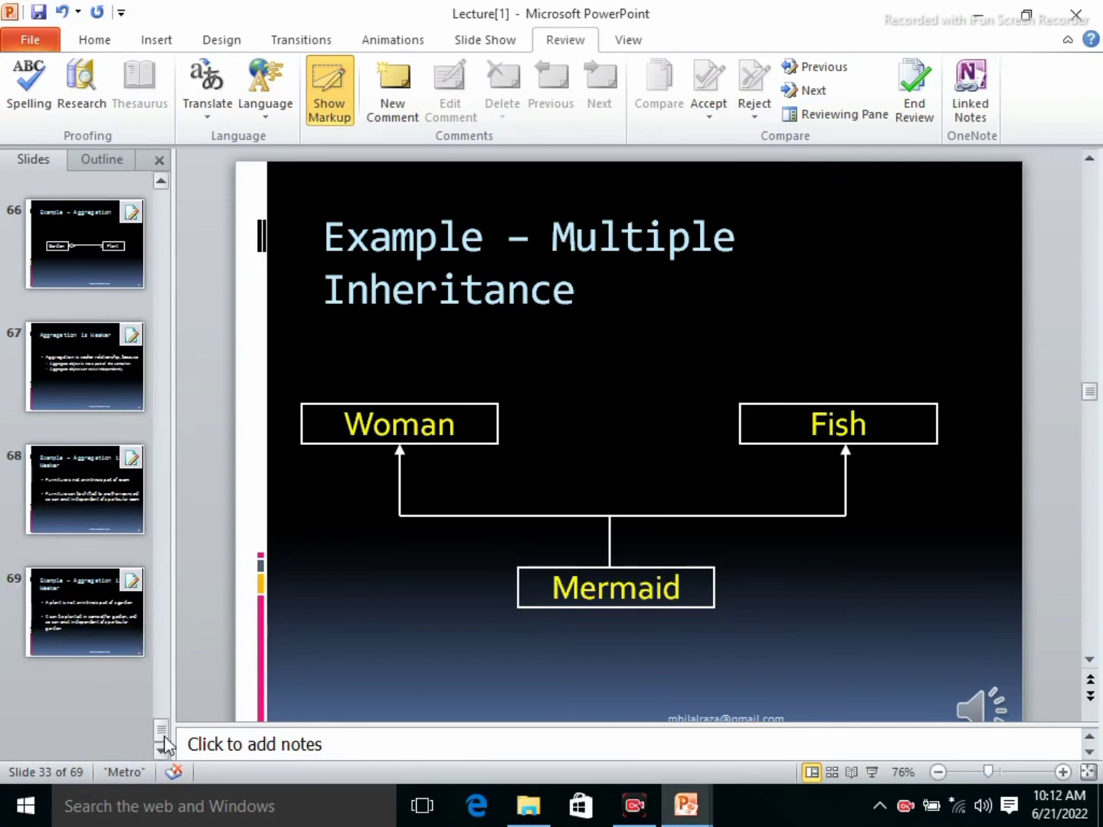
{"action": "left_click_drag", "start_coordinate": [162, 729], "coordinate": [178, 270]}
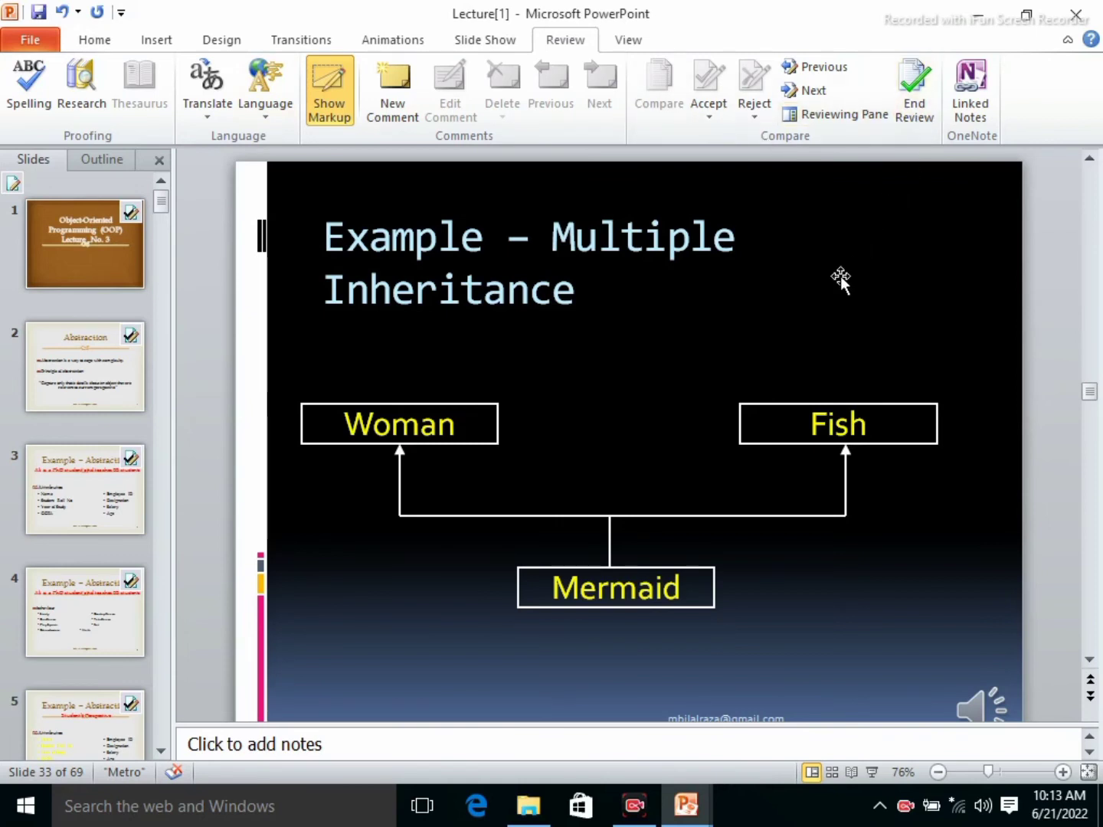
{"action": "left_click", "coordinate": [709, 115]}
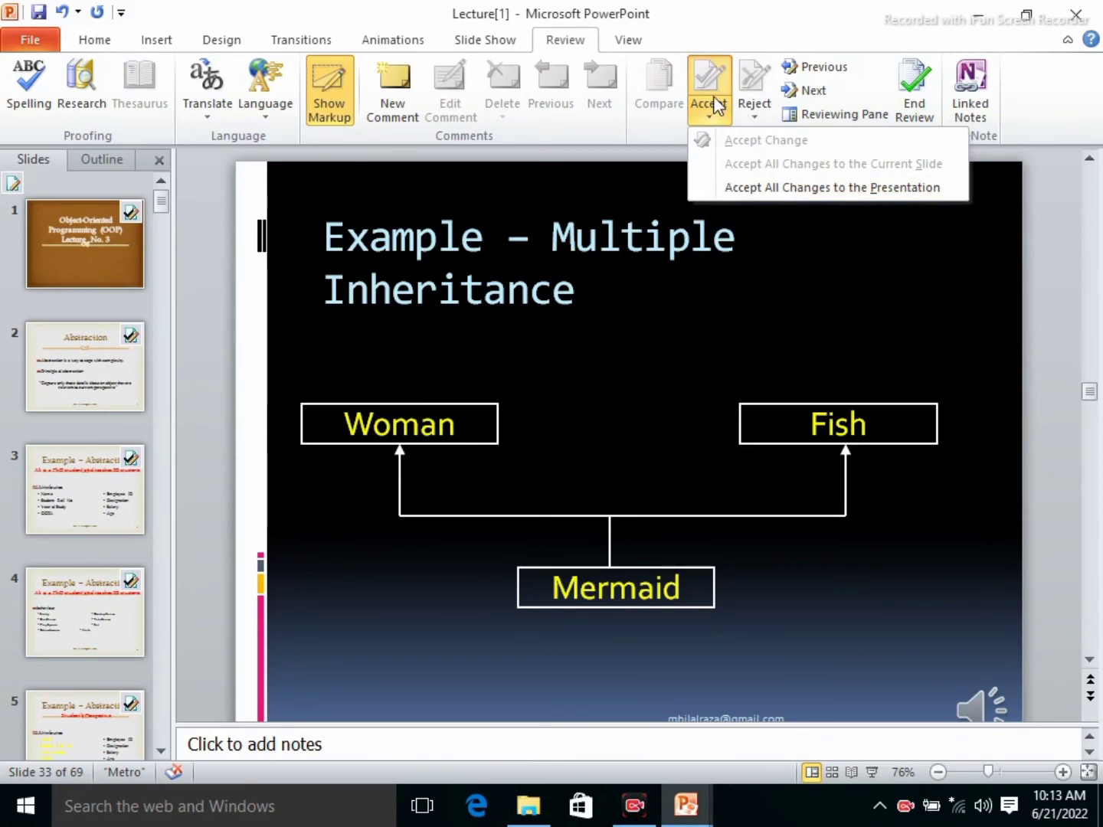
{"action": "left_click", "coordinate": [754, 116]}
{"action": "left_click", "coordinate": [809, 305]}
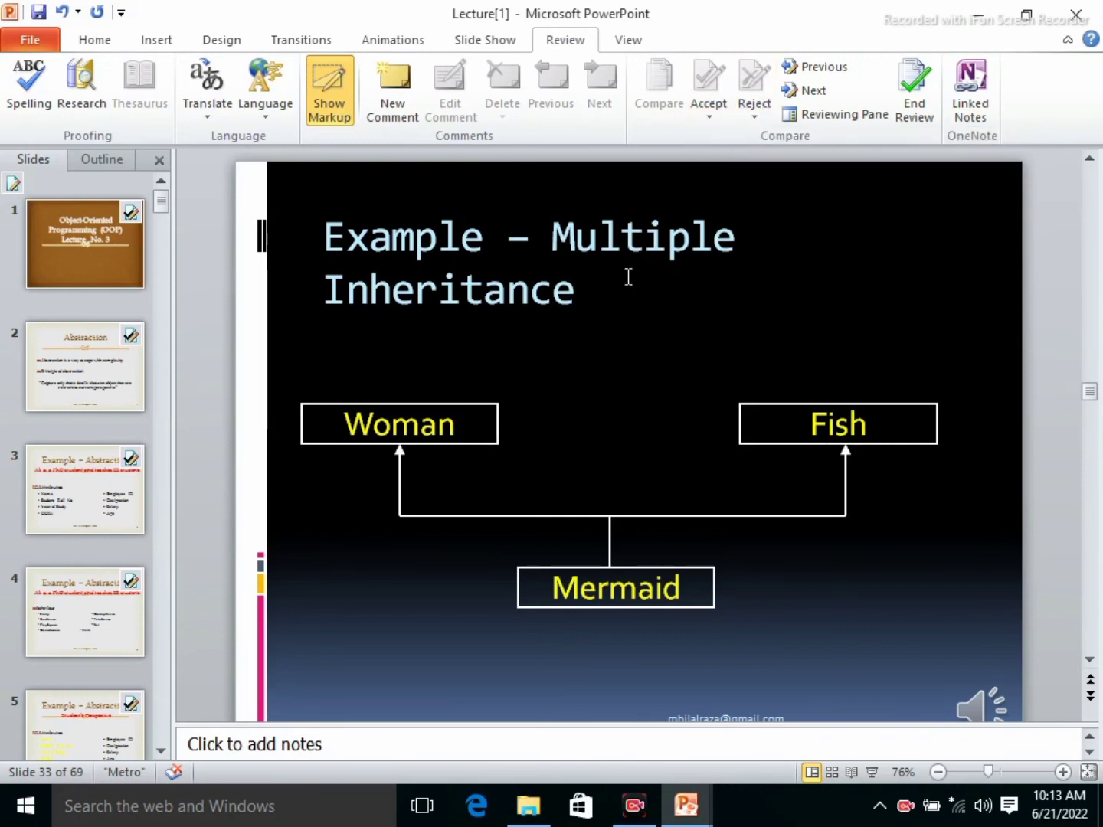
Step forward through the merged changes with Next, then back to the Abstraction slide with Previous.
{"action": "left_click", "coordinate": [805, 94]}
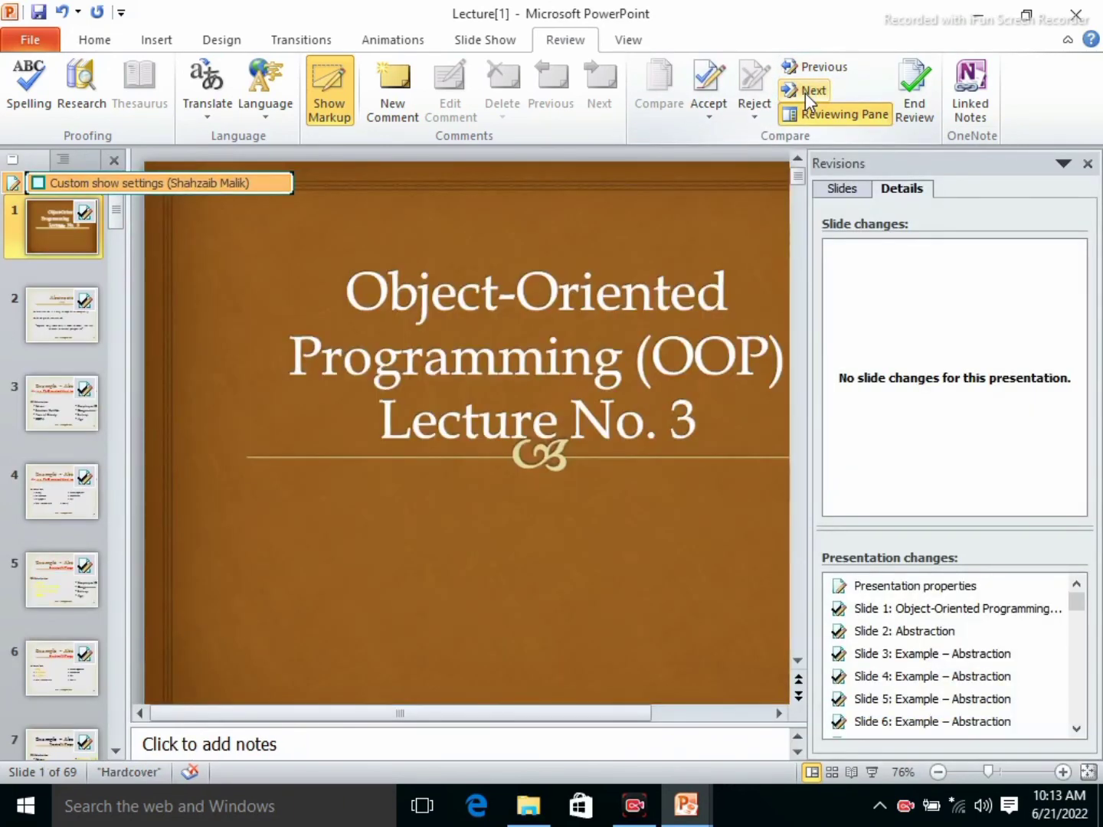
{"action": "left_click", "coordinate": [805, 94]}
{"action": "left_click", "coordinate": [805, 94]}
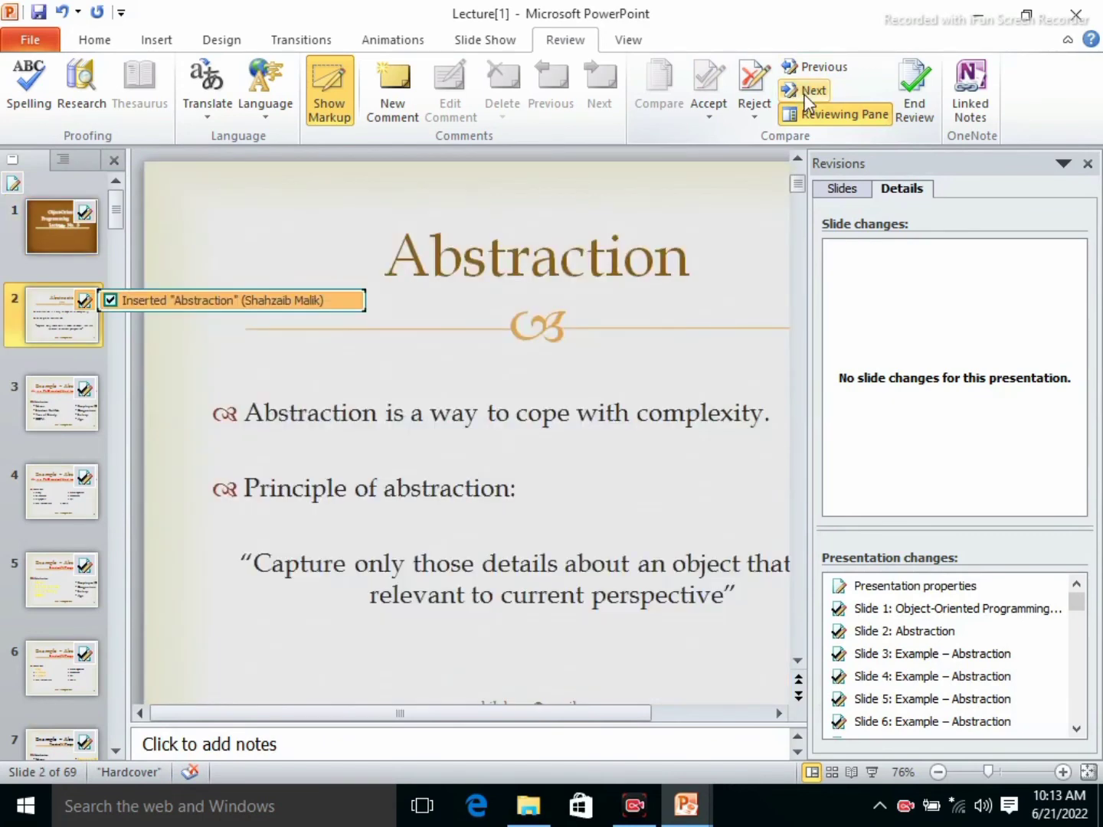
{"action": "left_click", "coordinate": [803, 93]}
{"action": "left_click", "coordinate": [801, 94]}
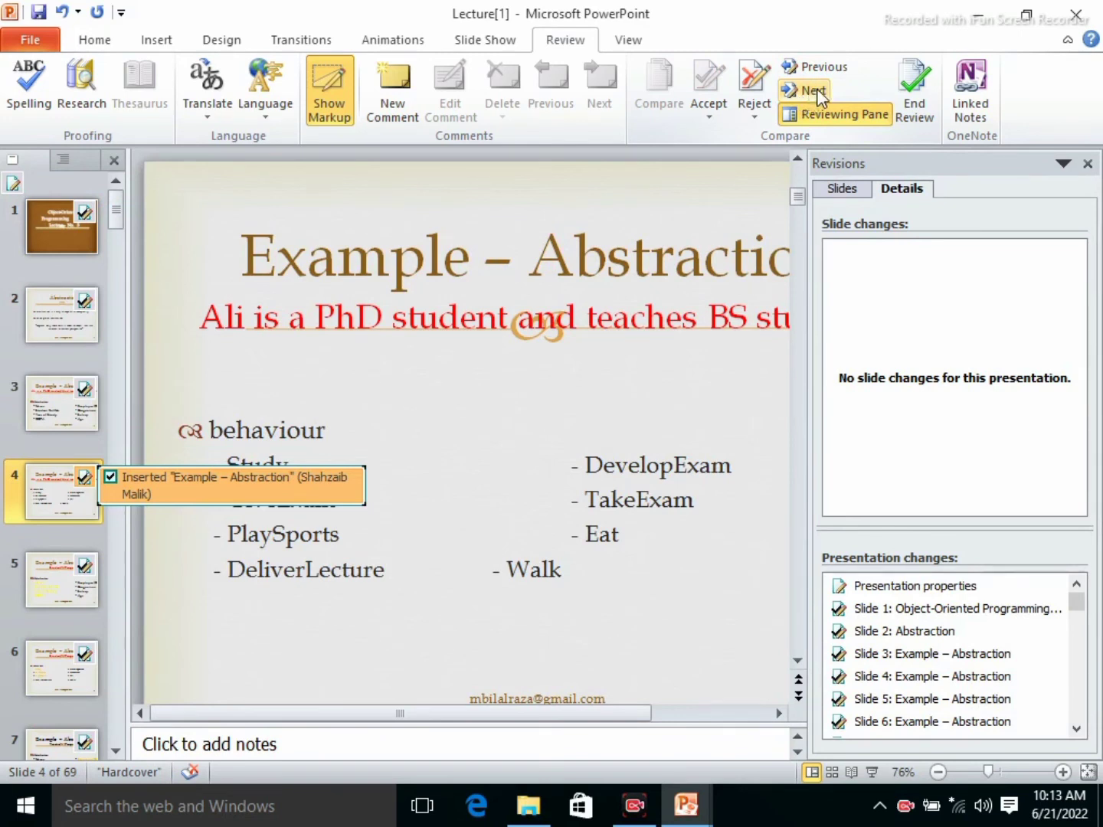
{"action": "left_click", "coordinate": [820, 67]}
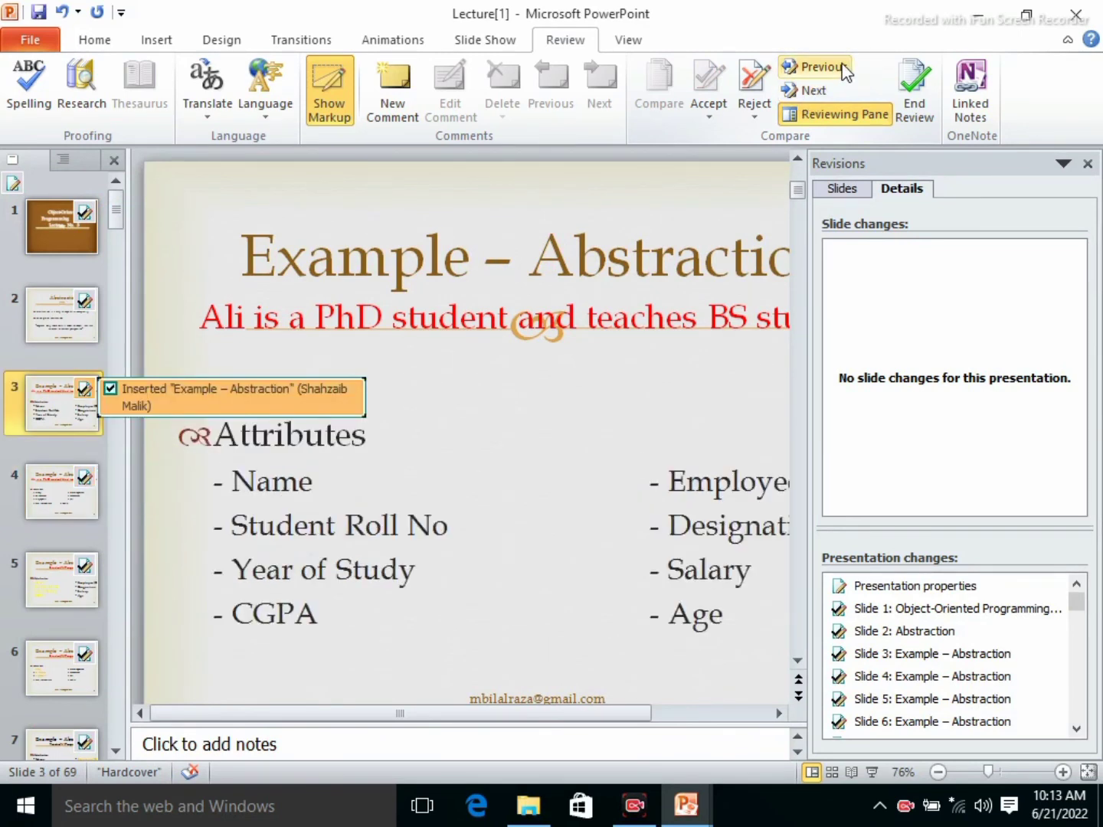
{"action": "left_click", "coordinate": [820, 68]}
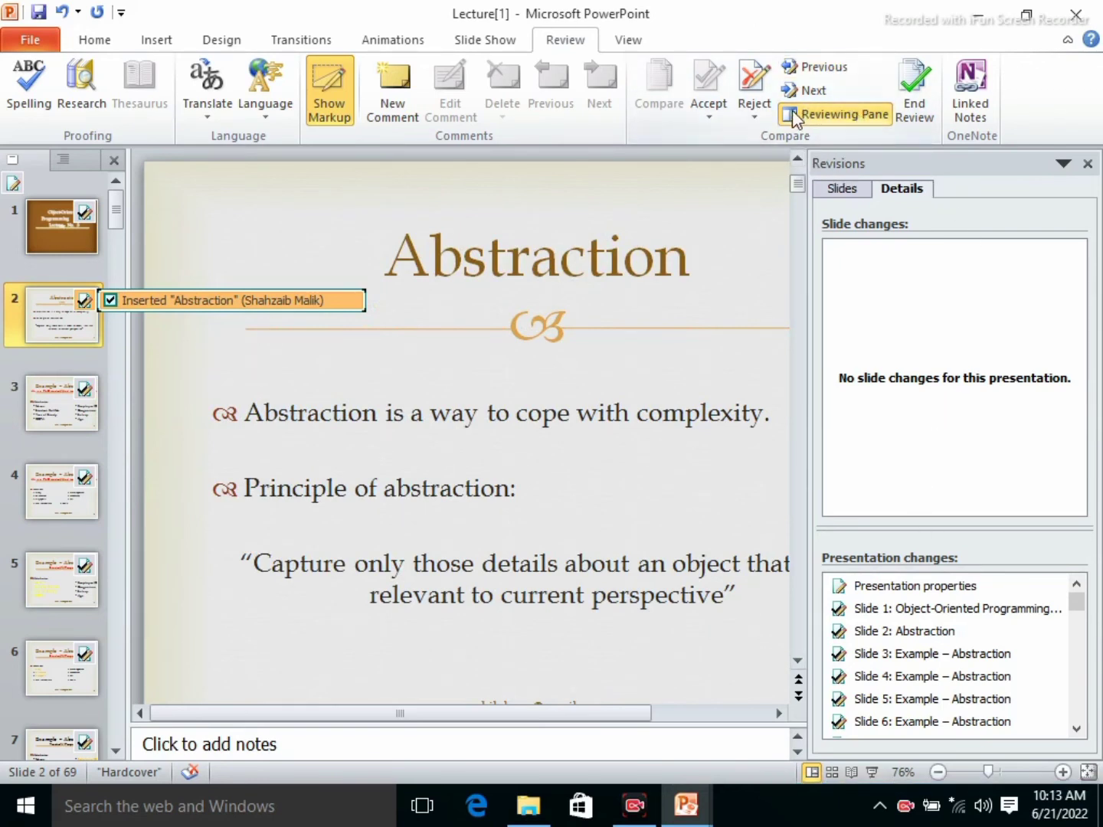
Toggle the Reviewing Pane off, on, and off again.
{"action": "left_click", "coordinate": [834, 120]}
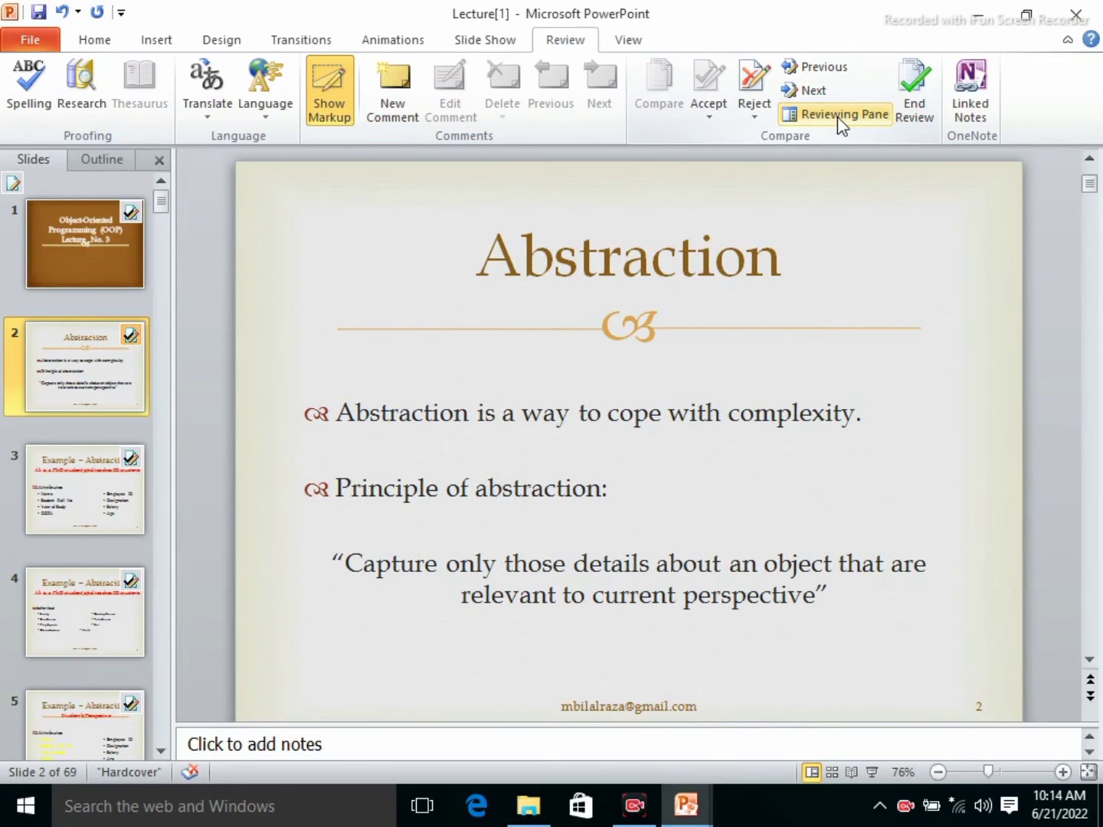
{"action": "left_click", "coordinate": [838, 115]}
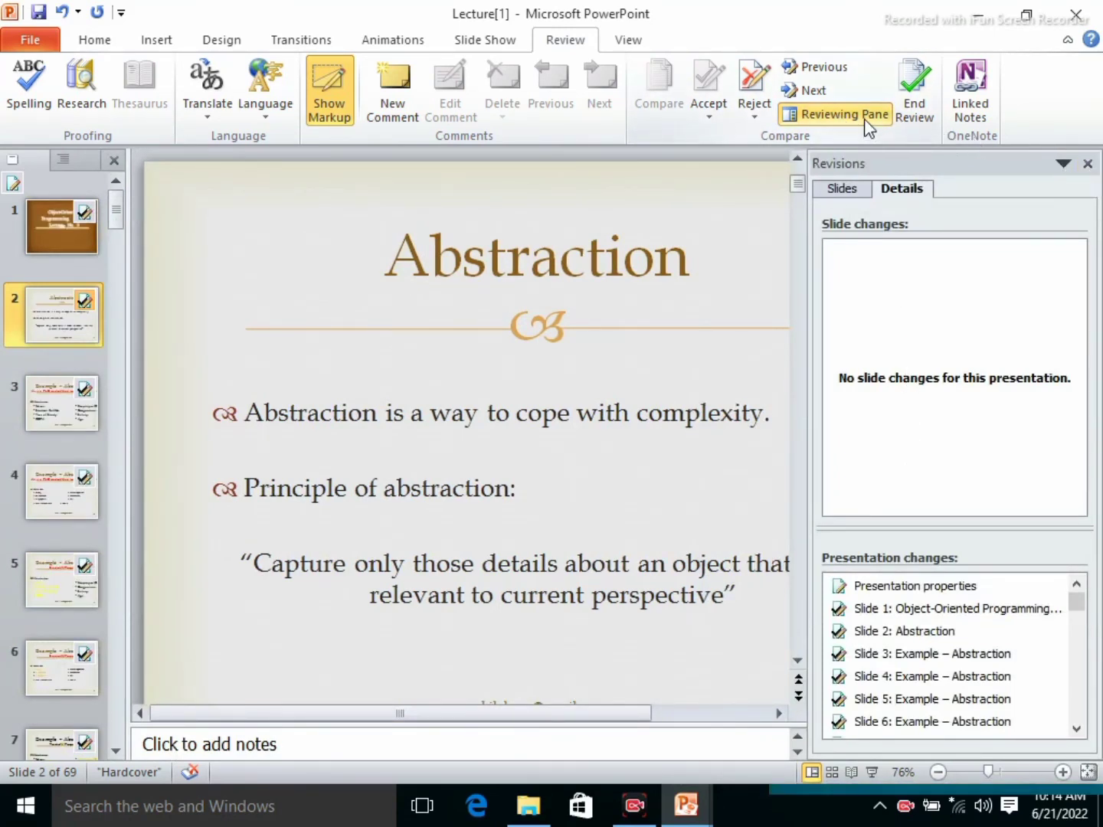
{"action": "left_click", "coordinate": [832, 120]}
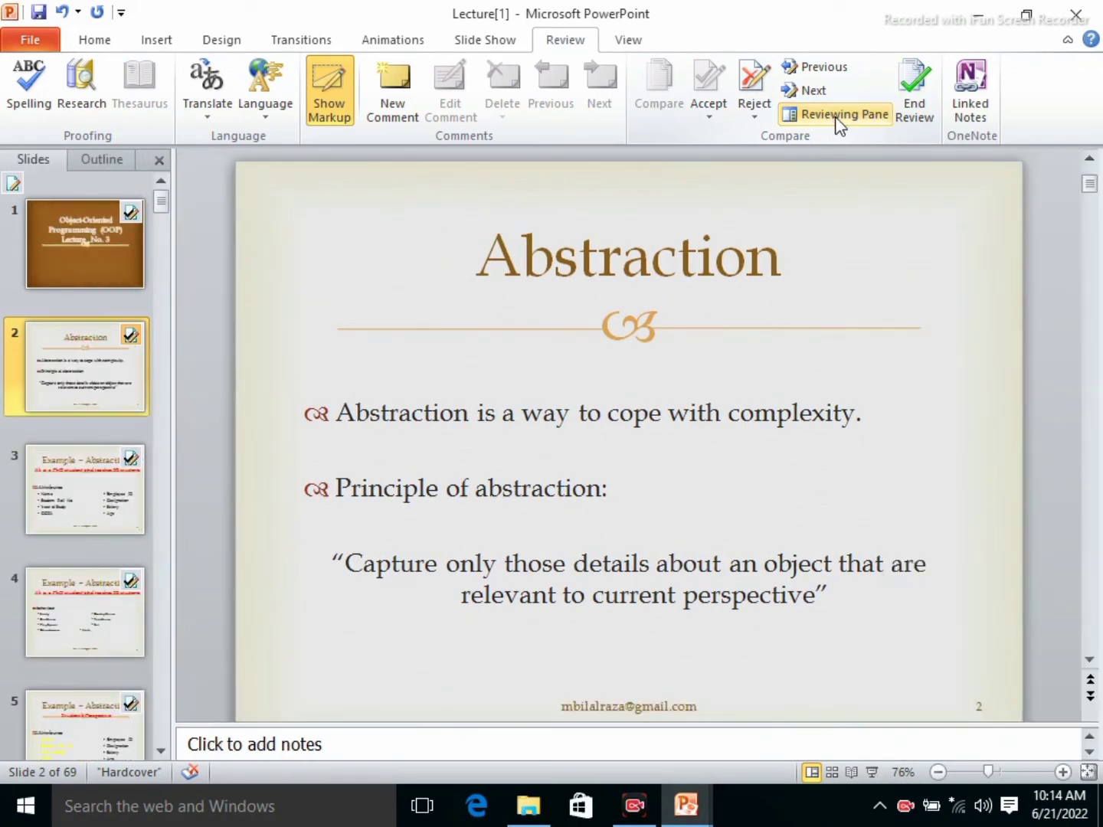
End the review and confirm with Yes, leaving the deck on the Abstraction slide.
{"action": "left_click", "coordinate": [928, 122]}
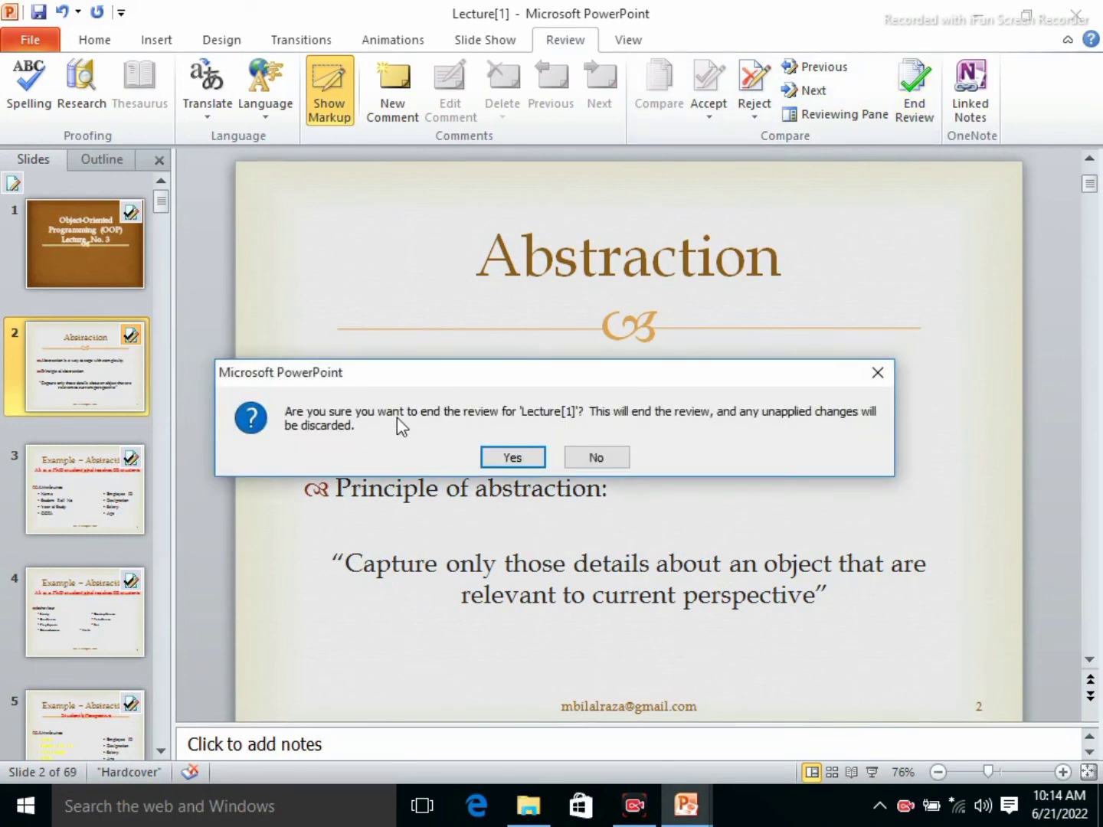
{"action": "left_click", "coordinate": [533, 459]}
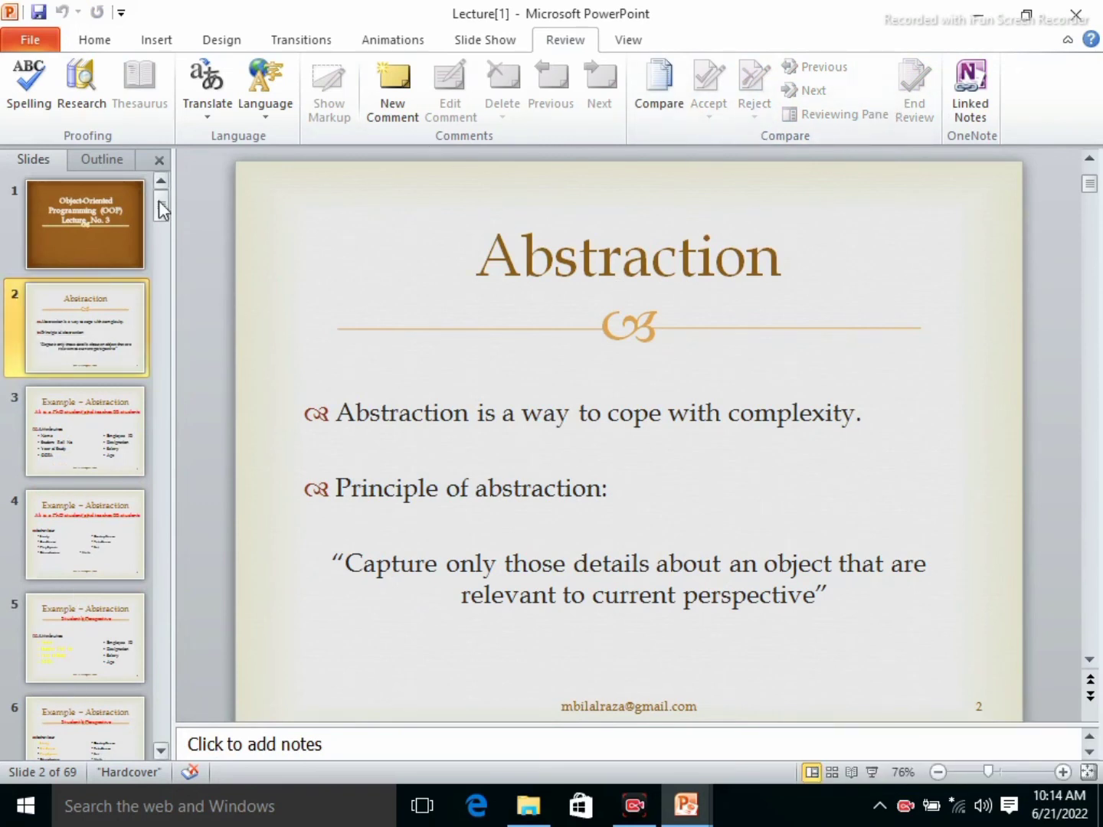
{"action": "mouse_move", "coordinate": [161, 203]}
{"action": "left_mouse_down"}
{"action": "mouse_move", "coordinate": [162, 377]}
{"action": "mouse_move", "coordinate": [157, 196]}
{"action": "left_mouse_up"}
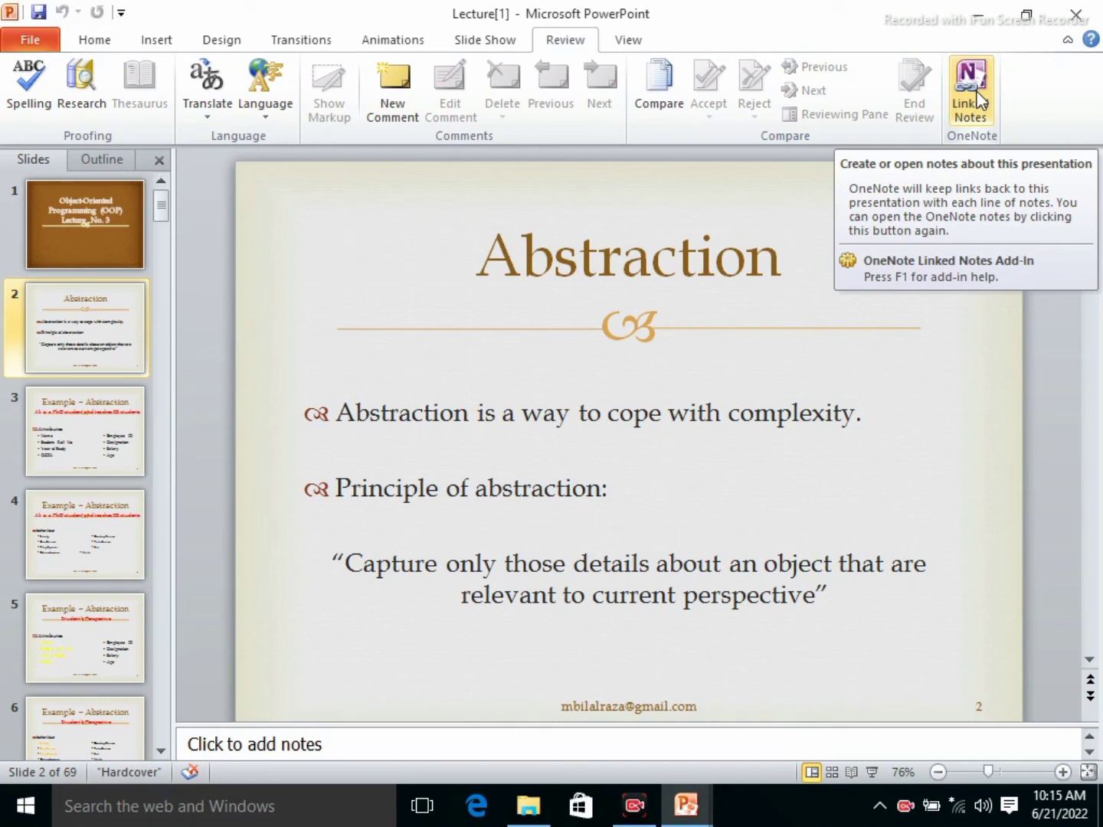
Start linked notes for the Lecture[1] deck in OneNote, accepting the default notes location.
{"action": "left_click", "coordinate": [980, 99]}
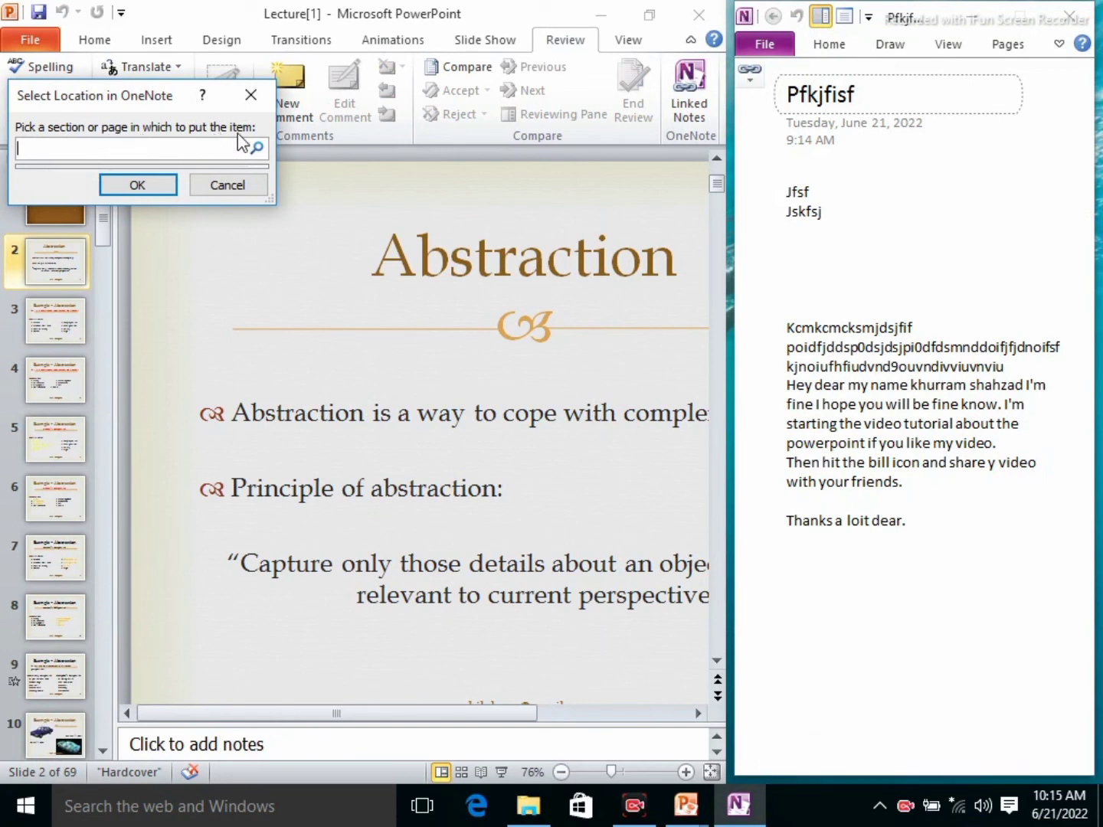
{"action": "left_click", "coordinate": [50, 273]}
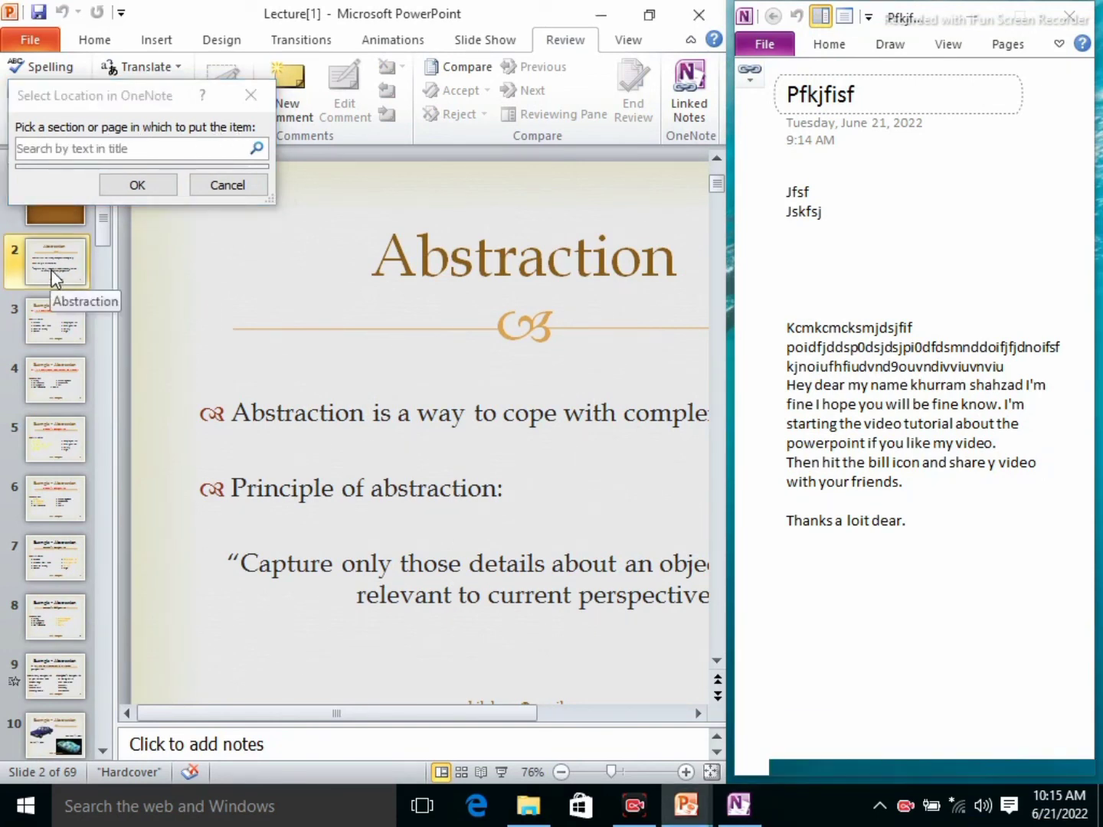
{"action": "left_click", "coordinate": [118, 183]}
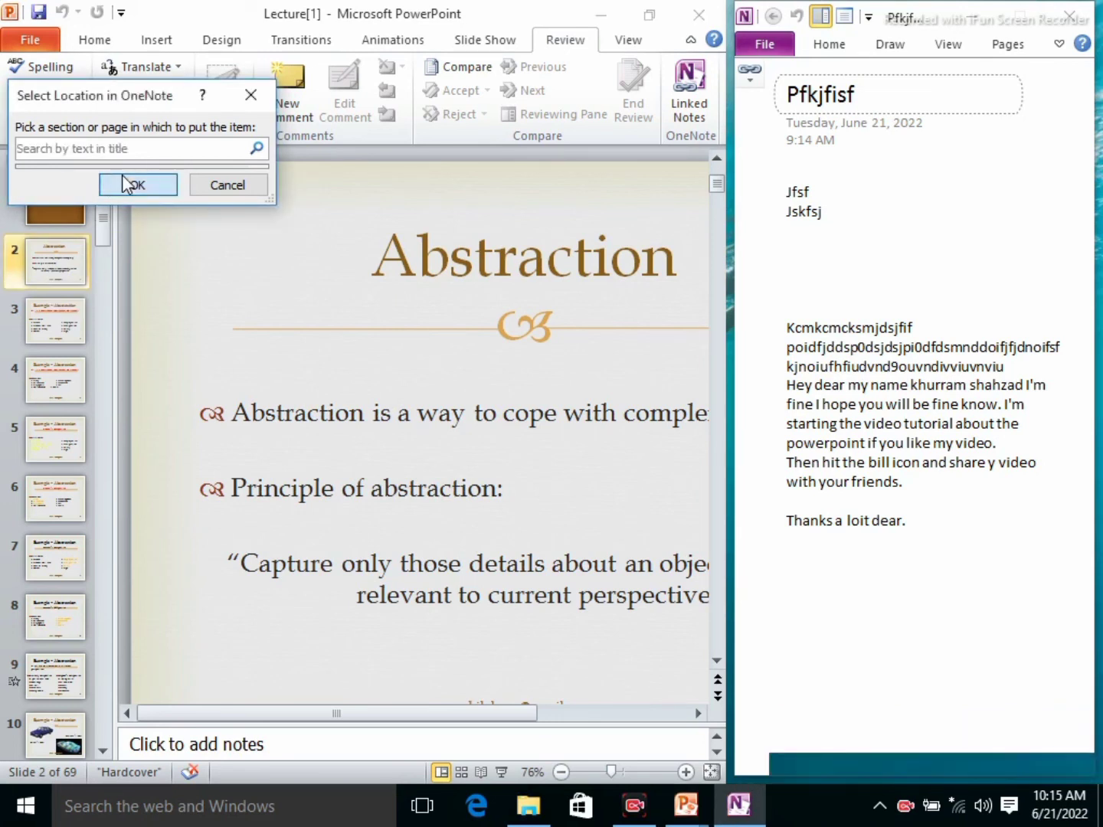
{"action": "left_click", "coordinate": [123, 183]}
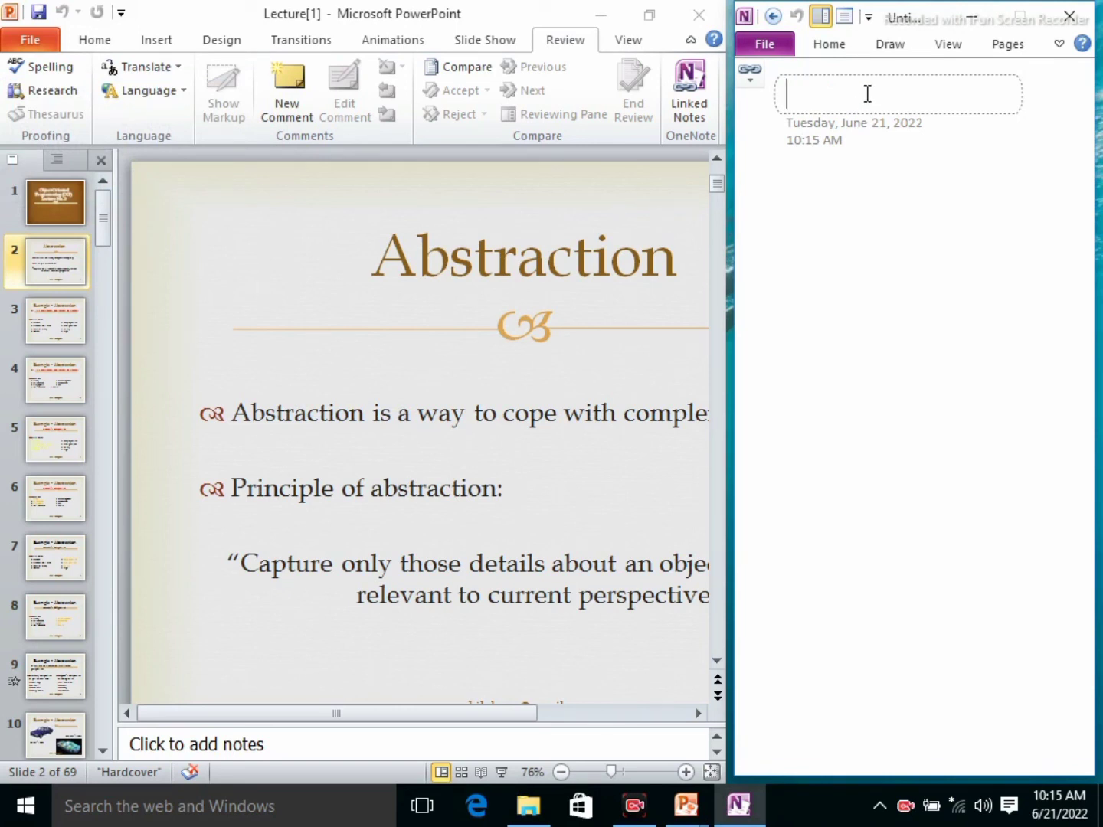
Title the linked notes page 'presntaion'.
{"action": "type", "text": "p"}
{"action": "type", "text": "resn"}
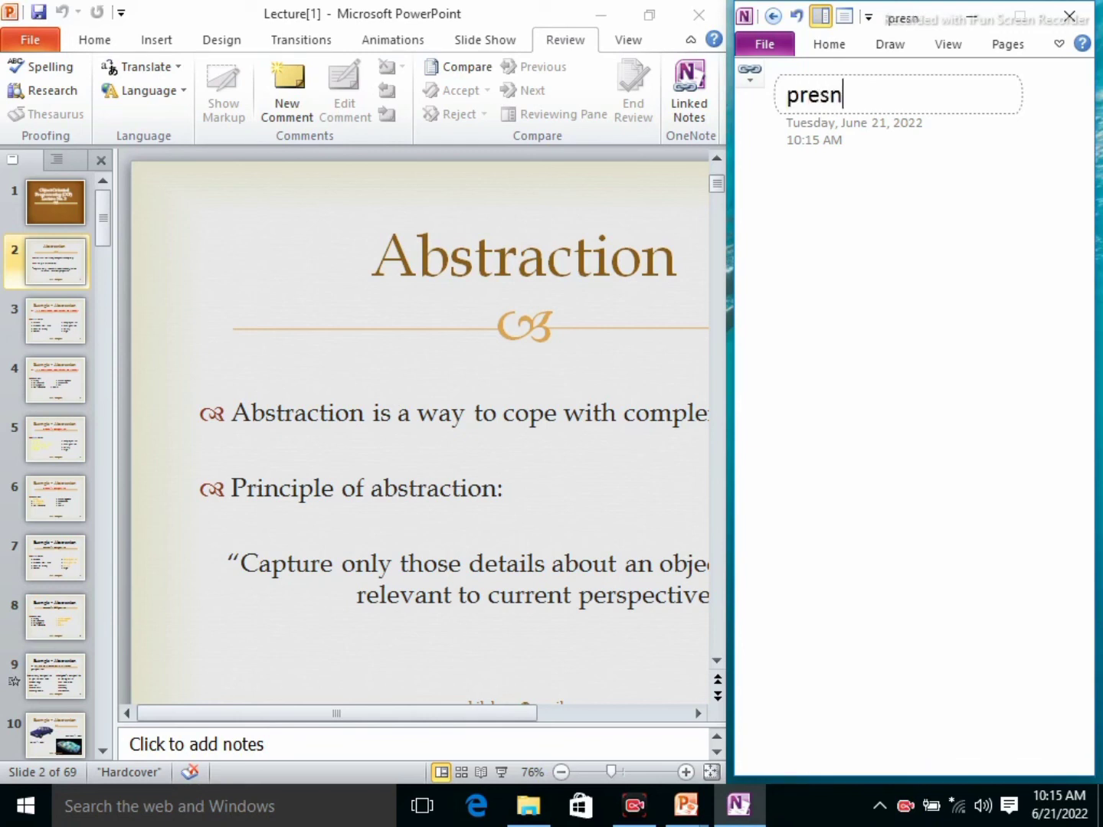
{"action": "type", "text": "tai"}
{"action": "type", "text": "on"}
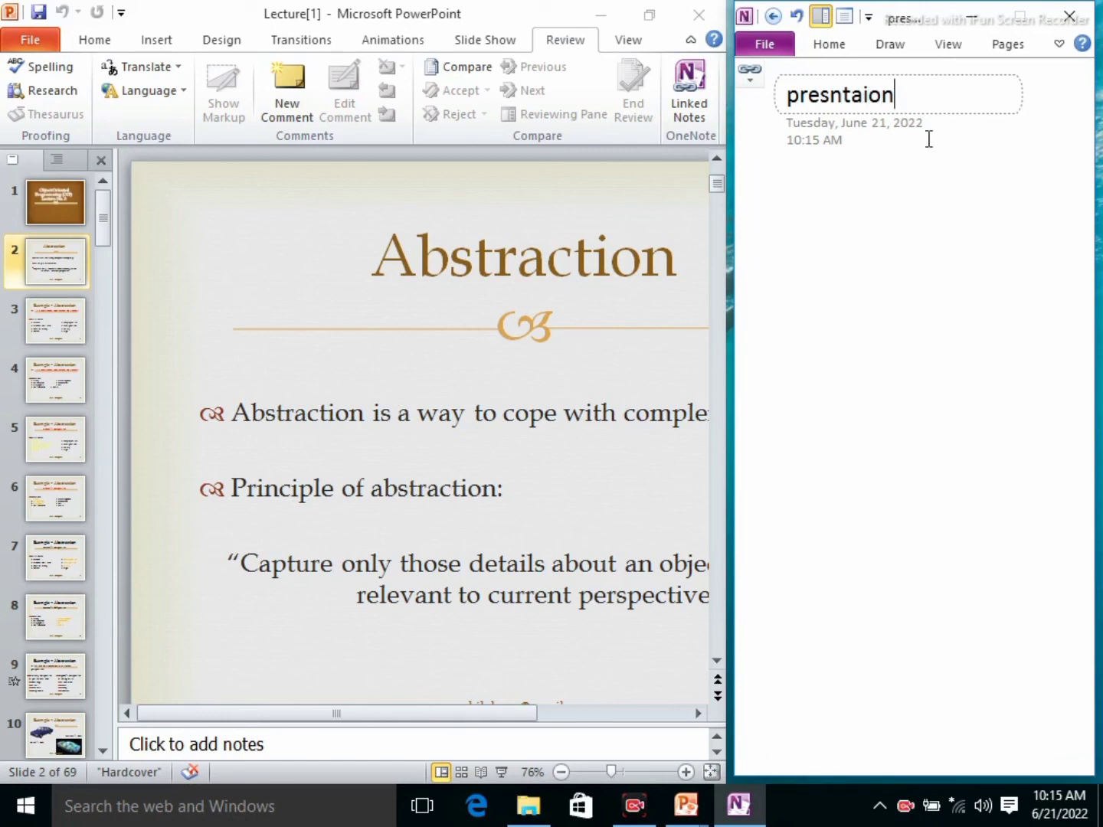
{"action": "left_click", "coordinate": [54, 326]}
{"action": "left_click", "coordinate": [846, 52]}
Look through the OneNote ribbon's text, drawing, view and page tools, then return to the page.
{"action": "left_click", "coordinate": [843, 46]}
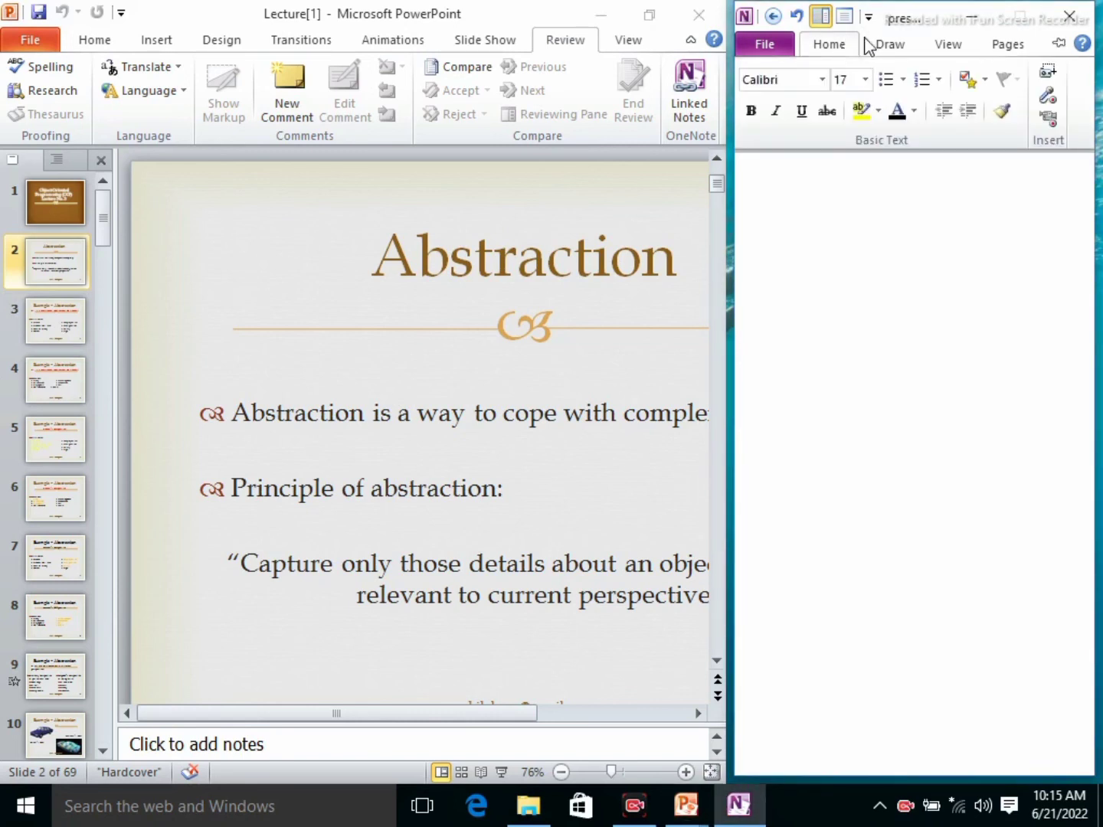
{"action": "left_click", "coordinate": [907, 43]}
{"action": "left_click", "coordinate": [967, 46]}
{"action": "left_click", "coordinate": [1003, 46]}
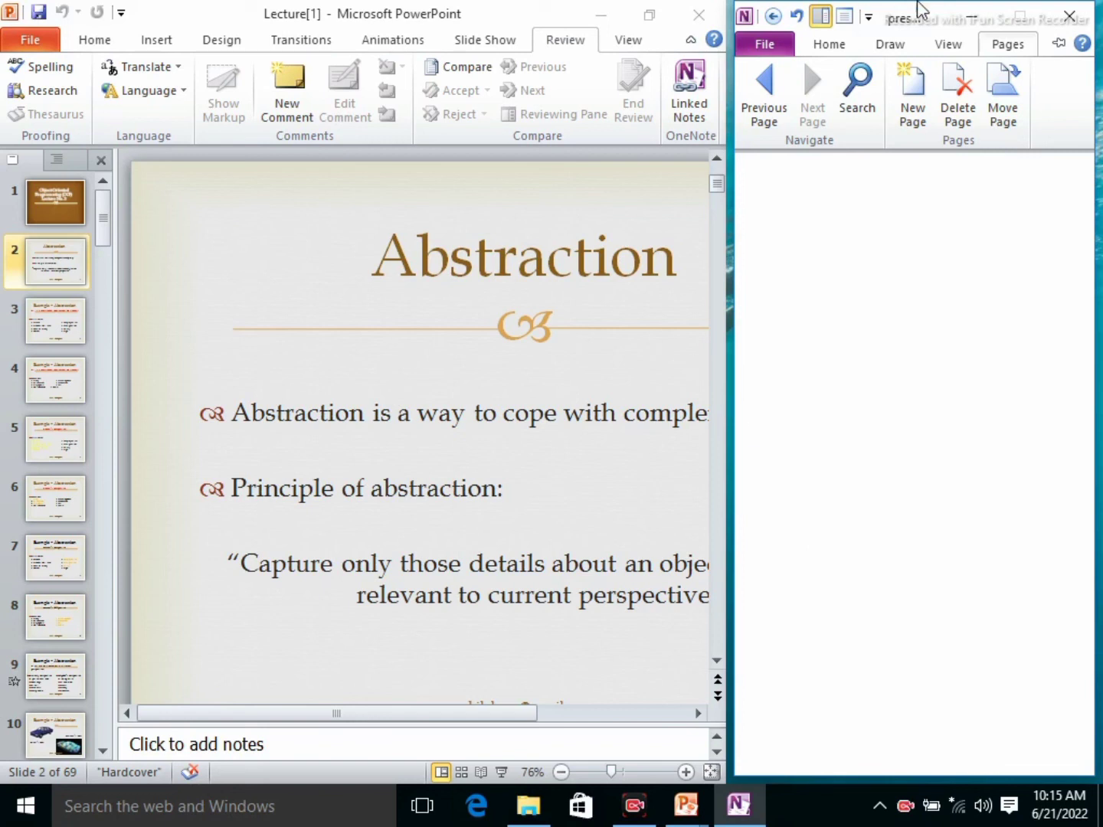
{"action": "left_click", "coordinate": [817, 45]}
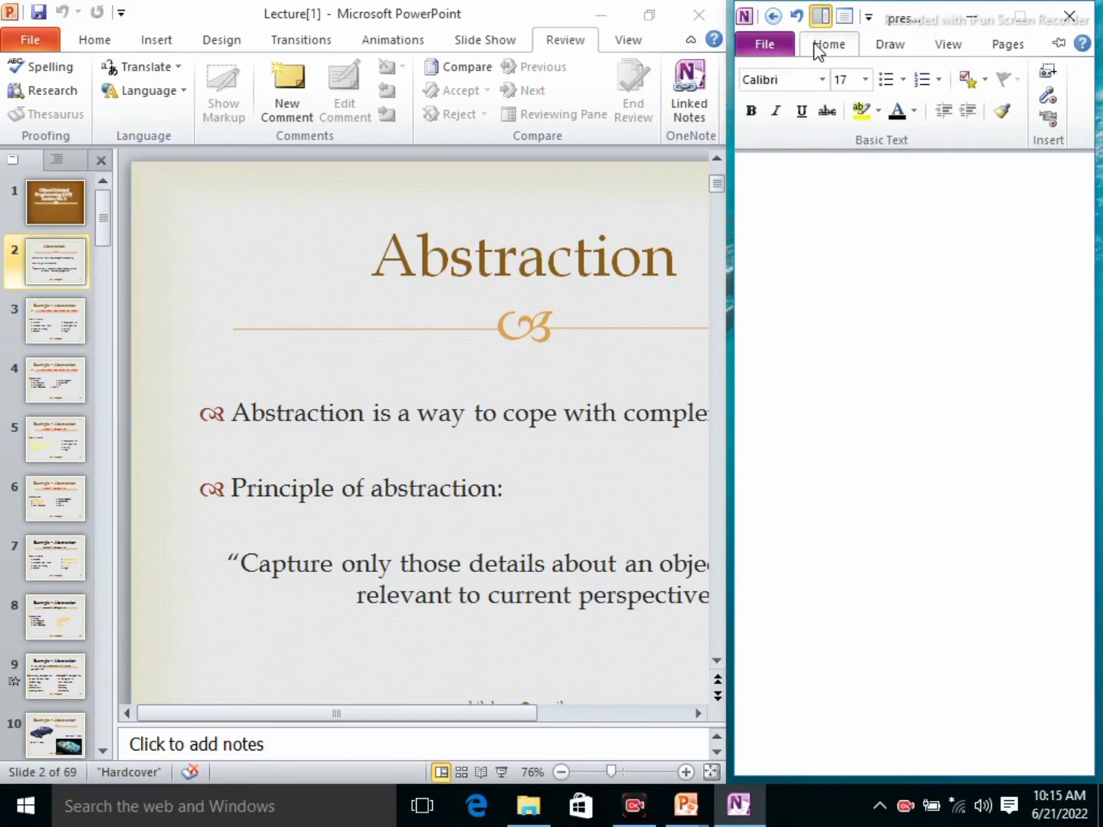
{"action": "left_click", "coordinate": [907, 168]}
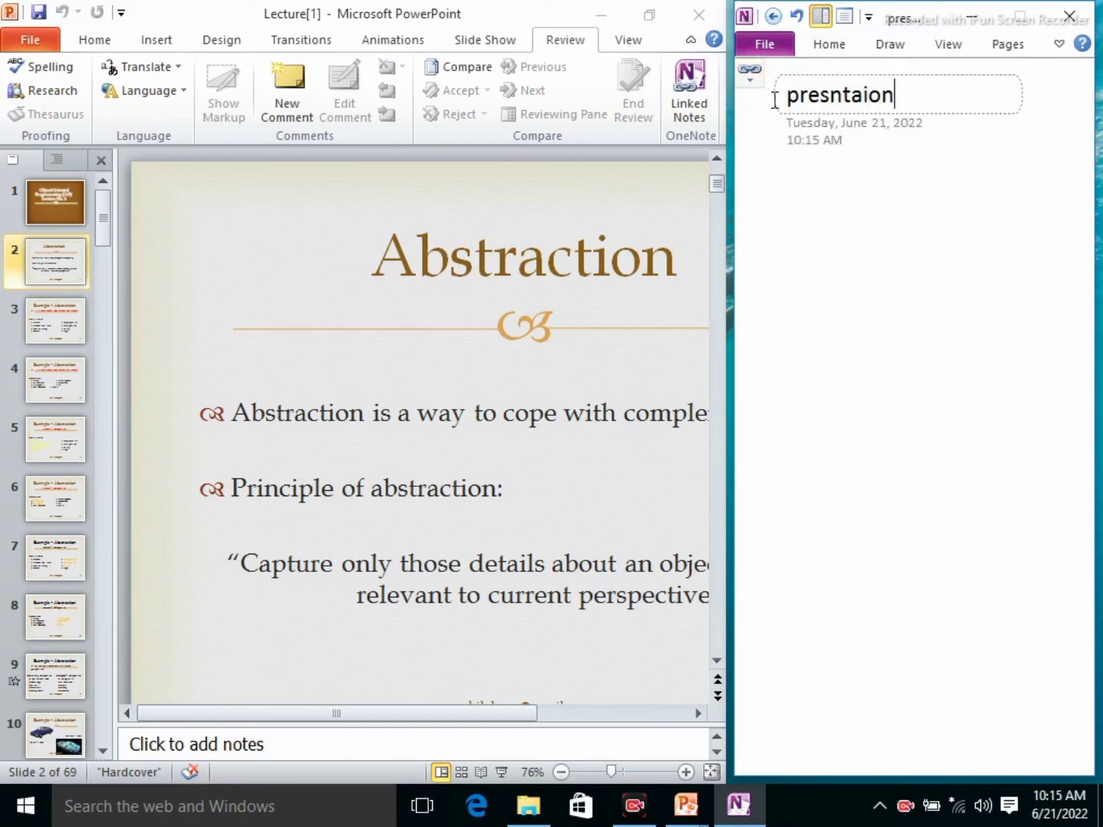
Open the Linked Notes settings, cancel without changes, and close the docked OneNote window.
{"action": "left_click", "coordinate": [751, 80]}
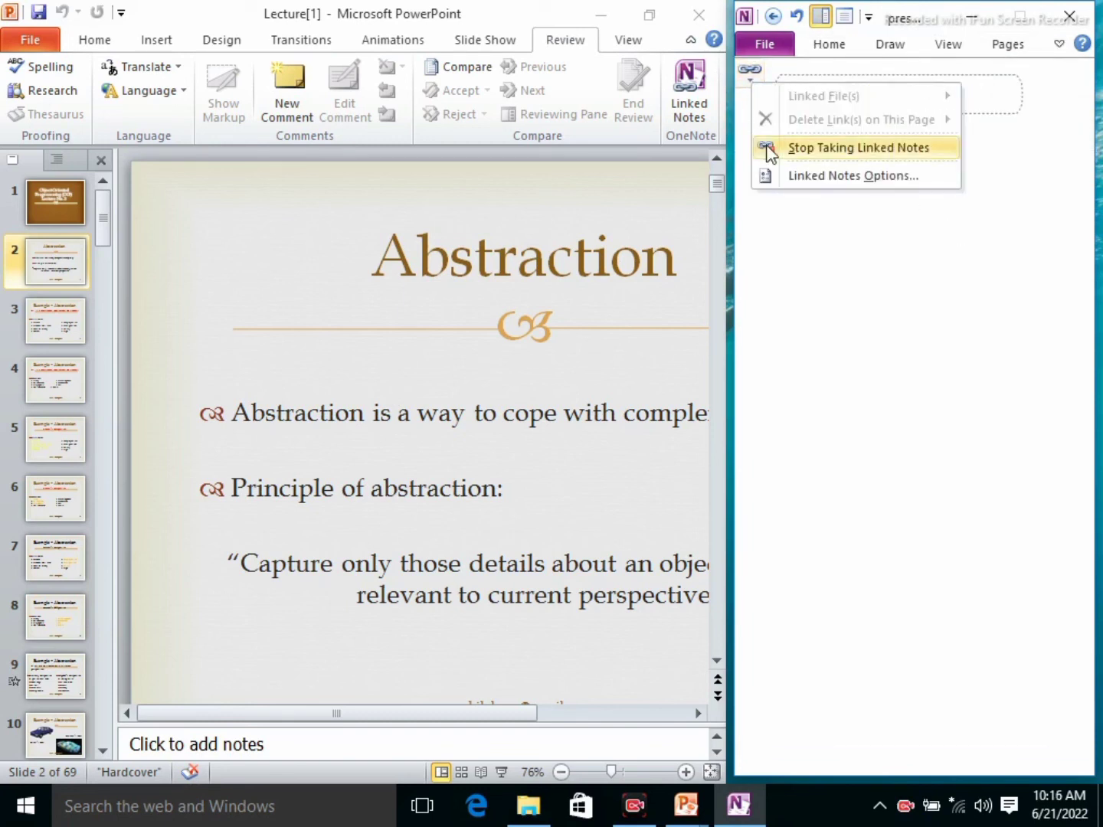
{"action": "left_click", "coordinate": [834, 176]}
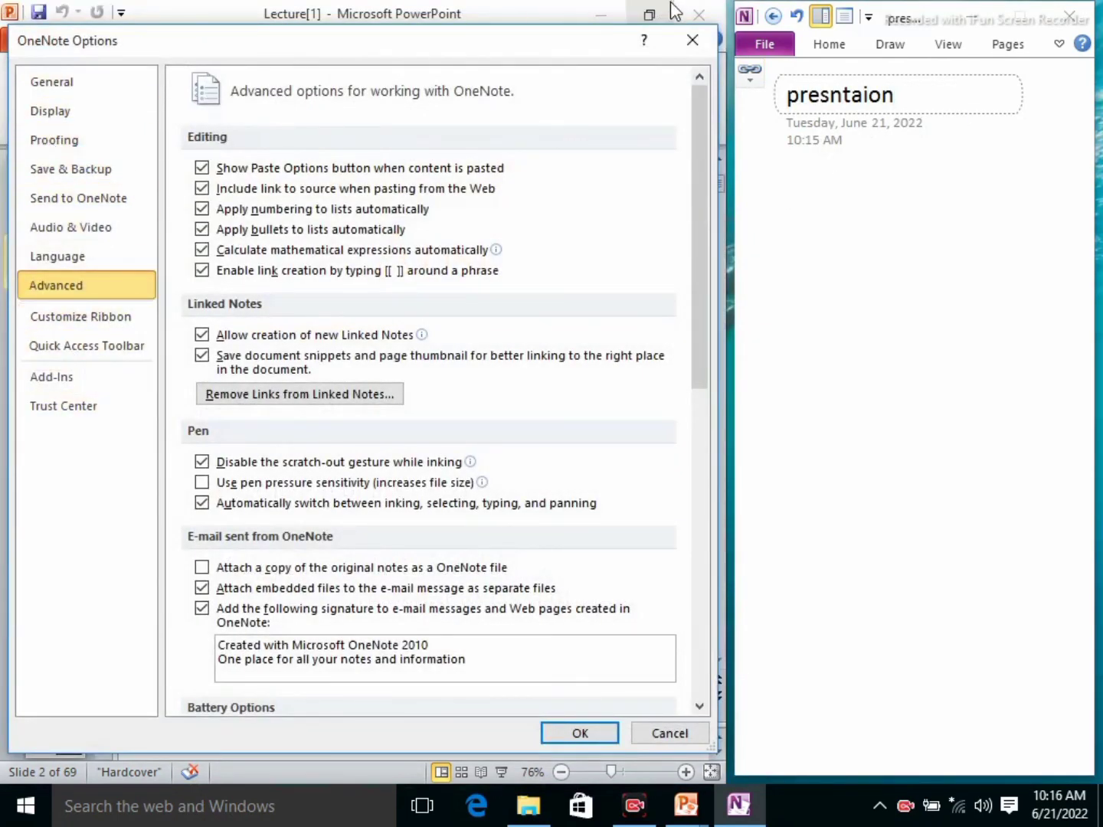
{"action": "left_click", "coordinate": [711, 39]}
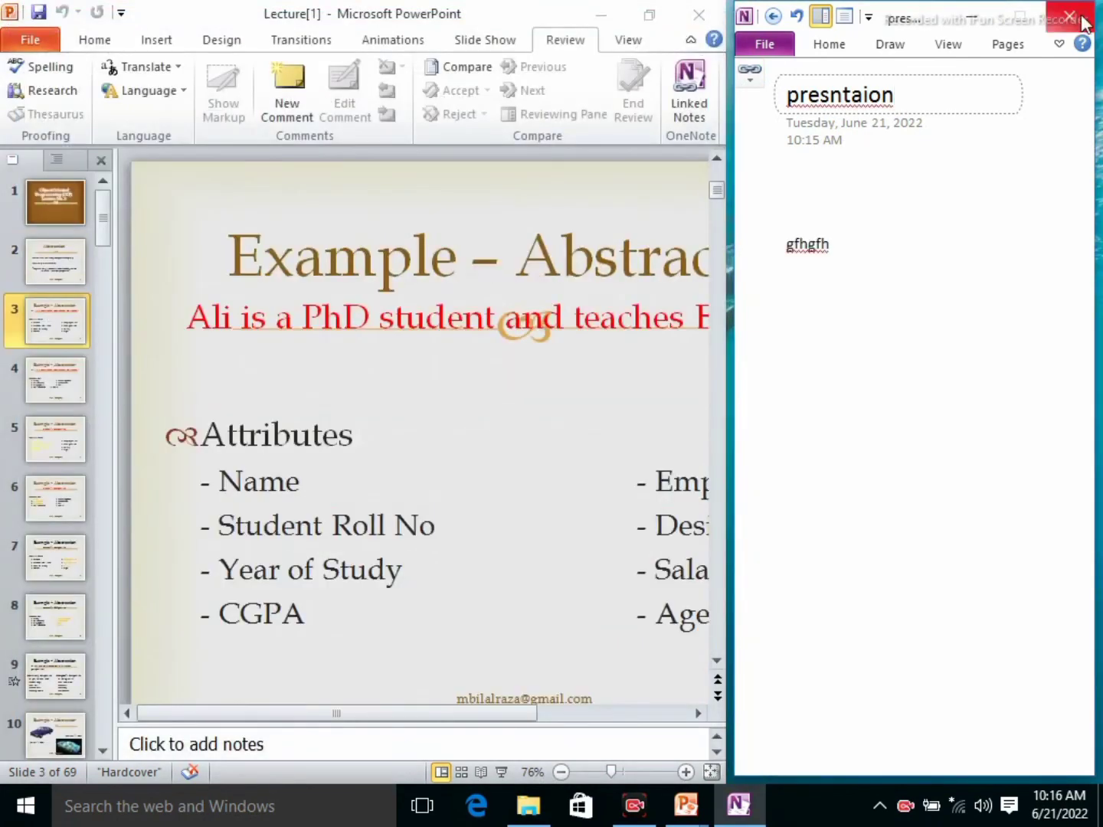
{"action": "left_click", "coordinate": [1071, 16]}
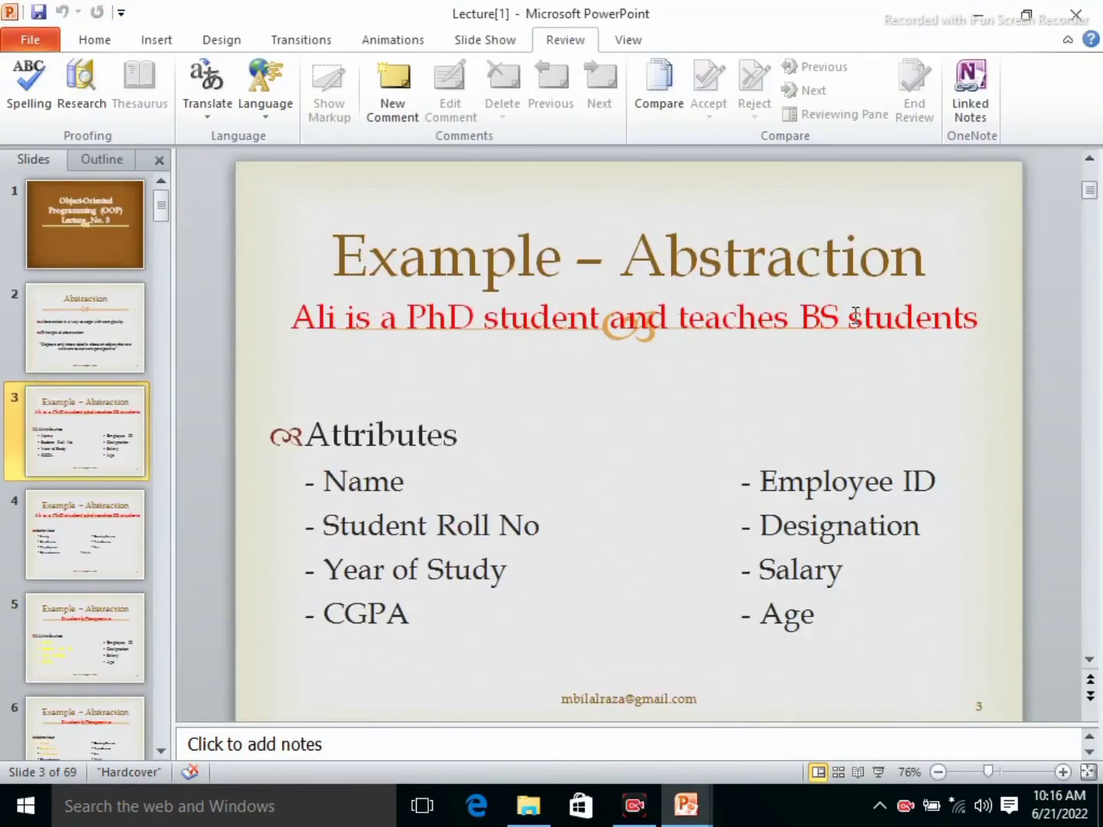